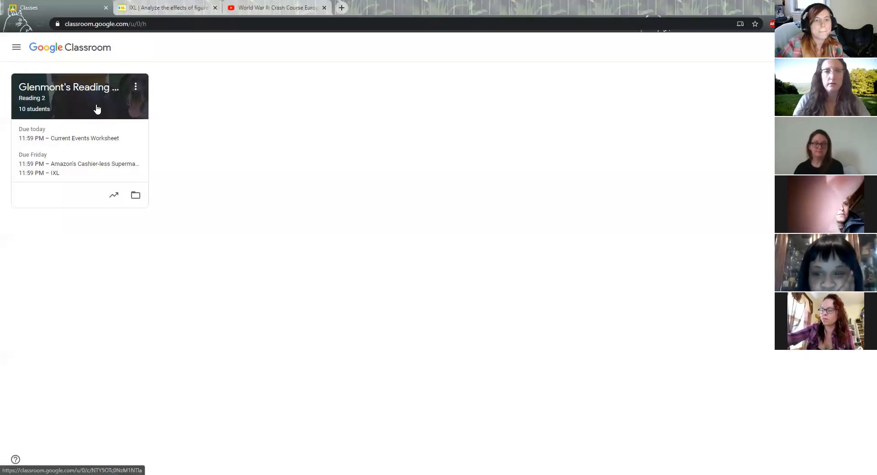
# Step: Open the Glenmont's Reading 2 Classroom class and look through the announcements, materials and assignments in its stream
pyautogui.click(85, 91)
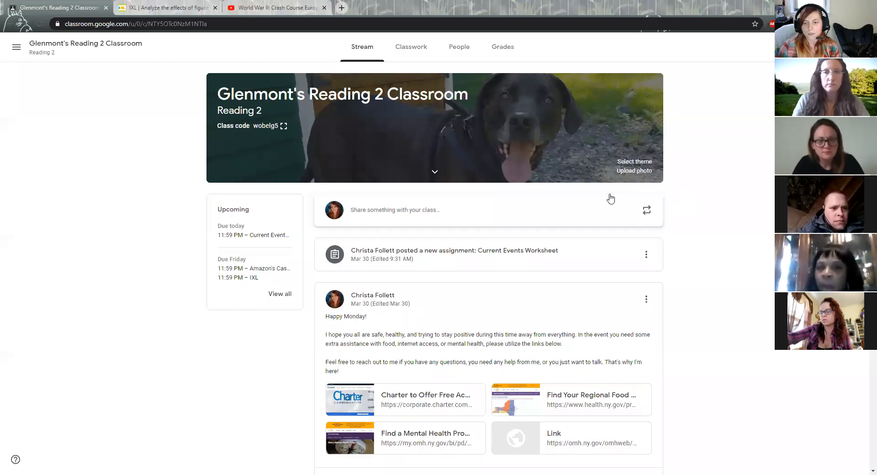
pyautogui.scroll(-3, 533, 254)
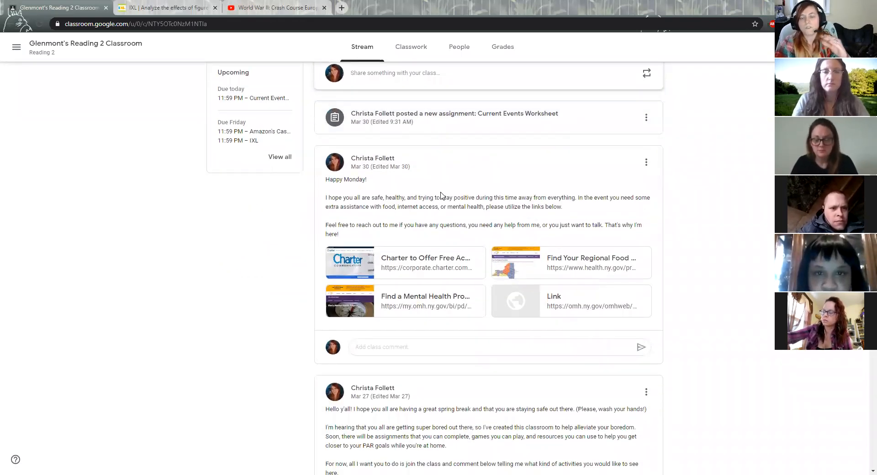
pyautogui.scroll(-4, 471, 141)
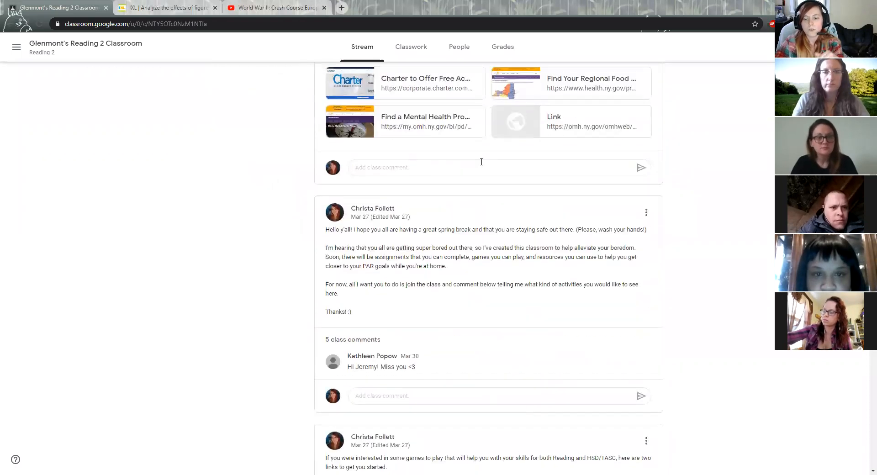
pyautogui.scroll(-10, 531, 210)
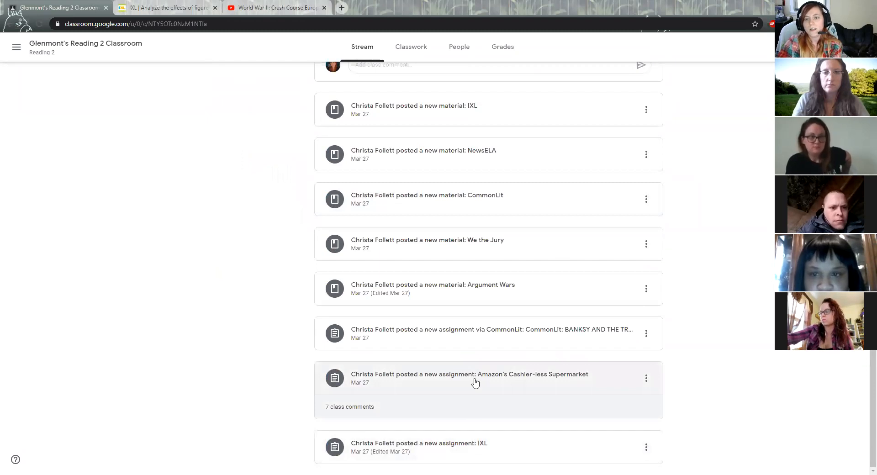
pyautogui.scroll(2, 476, 383)
pyautogui.scroll(3, 475, 383)
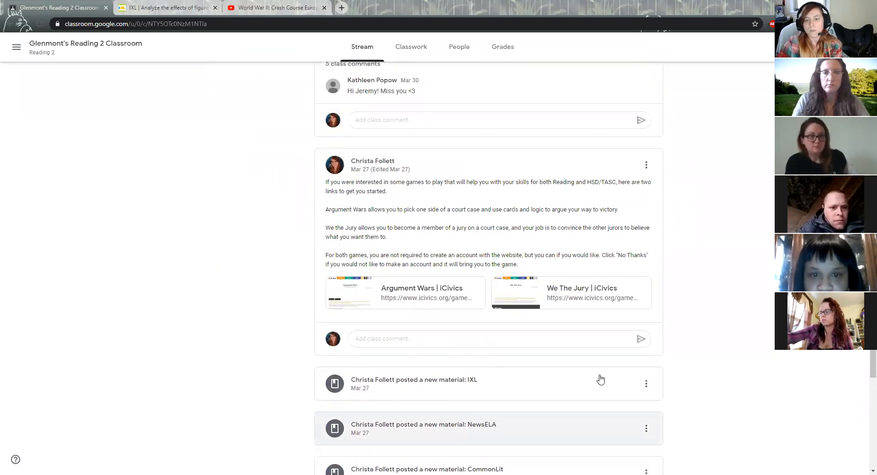
pyautogui.scroll(7, 443, 329)
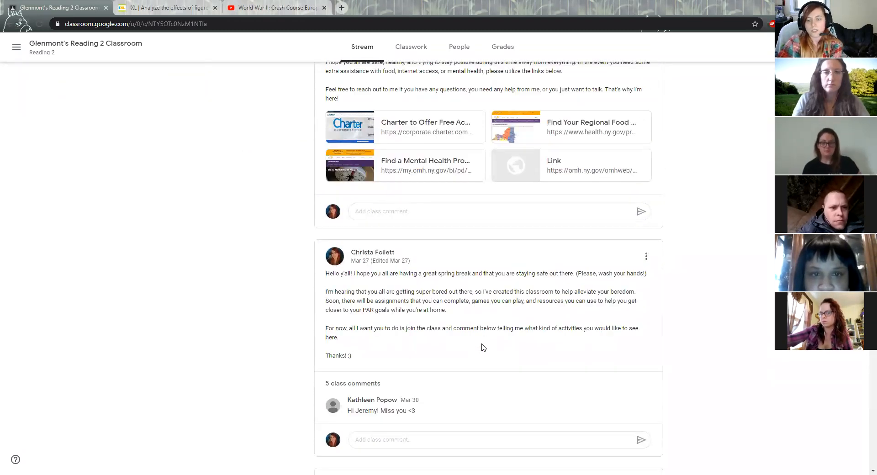
pyautogui.scroll(5, 483, 347)
pyautogui.scroll(-2, 494, 328)
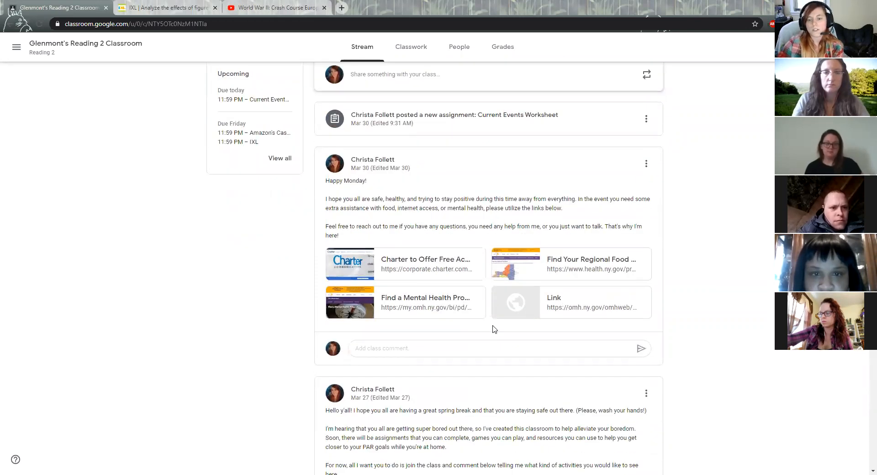
# Step: Expand and read the class comments under the March 27 welcome post in the stream
pyautogui.scroll(-5, 501, 345)
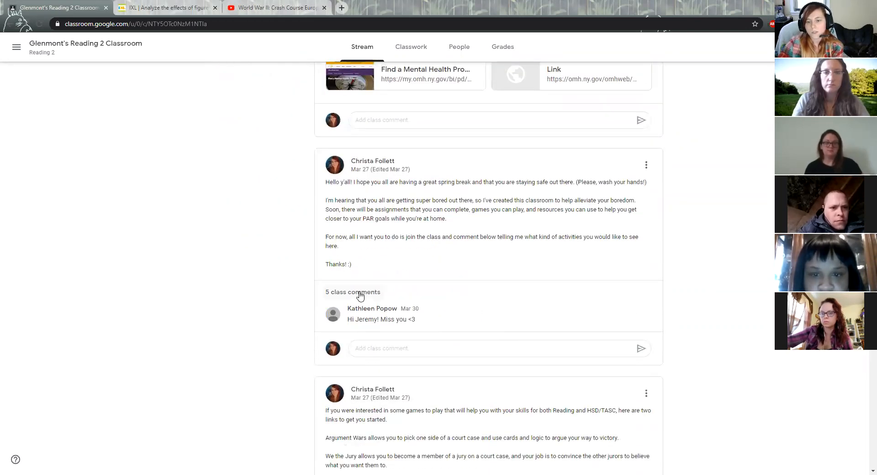
pyautogui.click(359, 292)
pyautogui.scroll(-2, 552, 331)
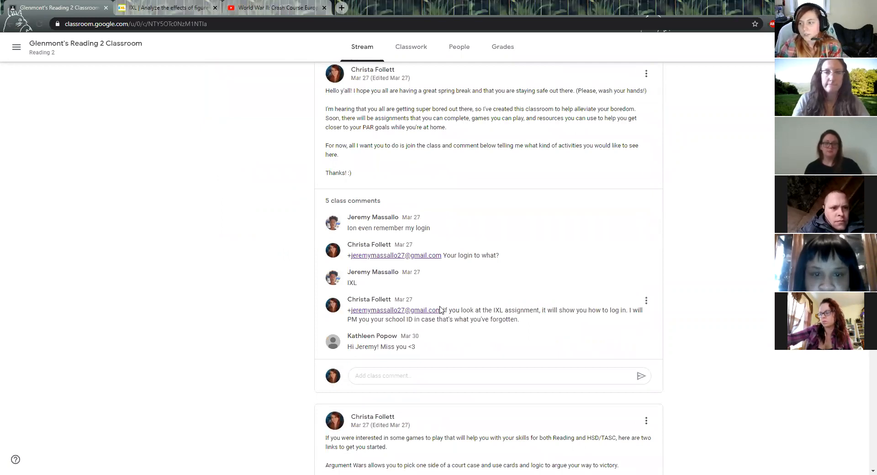
pyautogui.scroll(10, 525, 325)
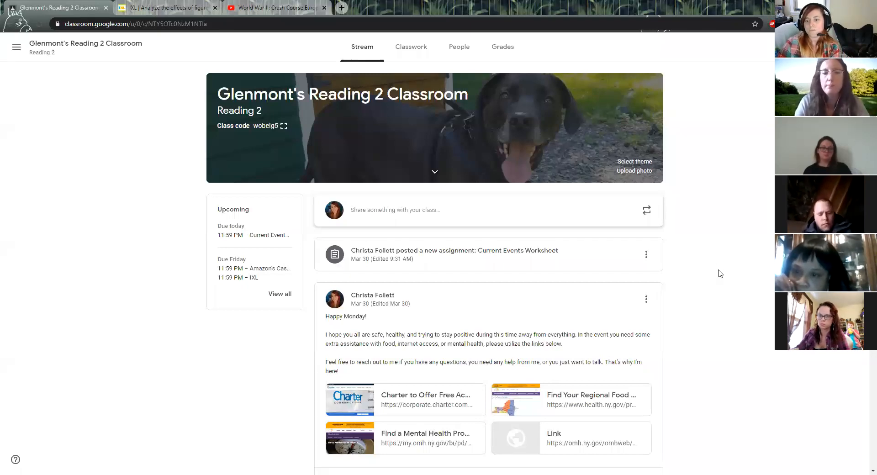
# Step: Show the management options of the Happy Monday announcement and close them without choosing one
pyautogui.scroll(-2, 720, 274)
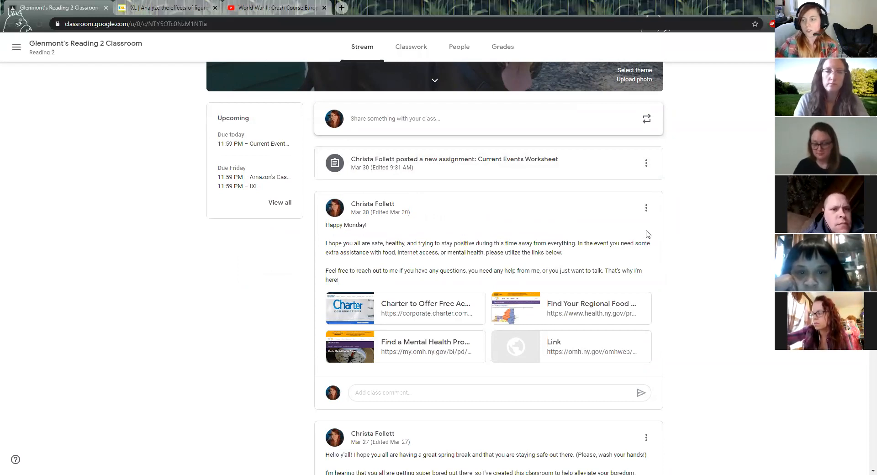
pyautogui.click(647, 209)
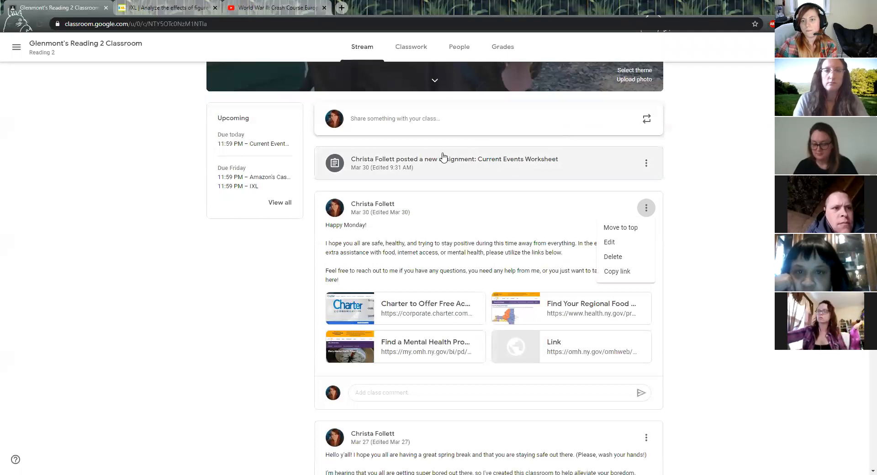
pyautogui.click(669, 177)
pyautogui.scroll(2, 677, 164)
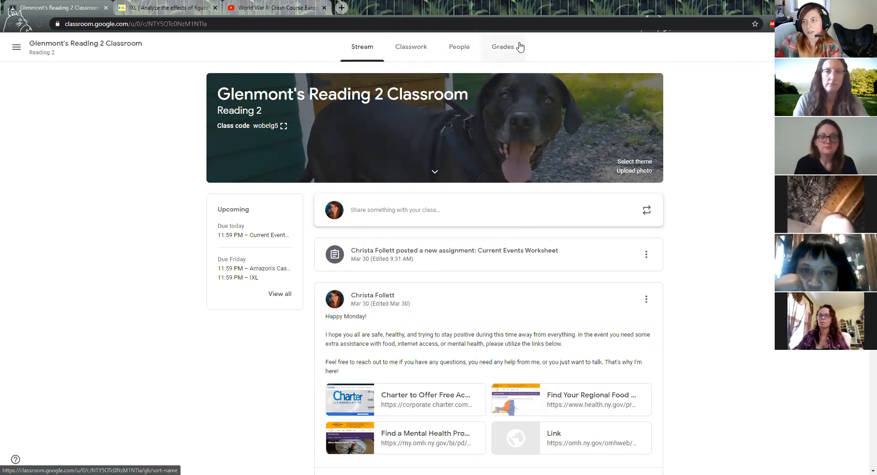
# Step: View the class's Classwork page and its list of teachers and students
pyautogui.click(416, 47)
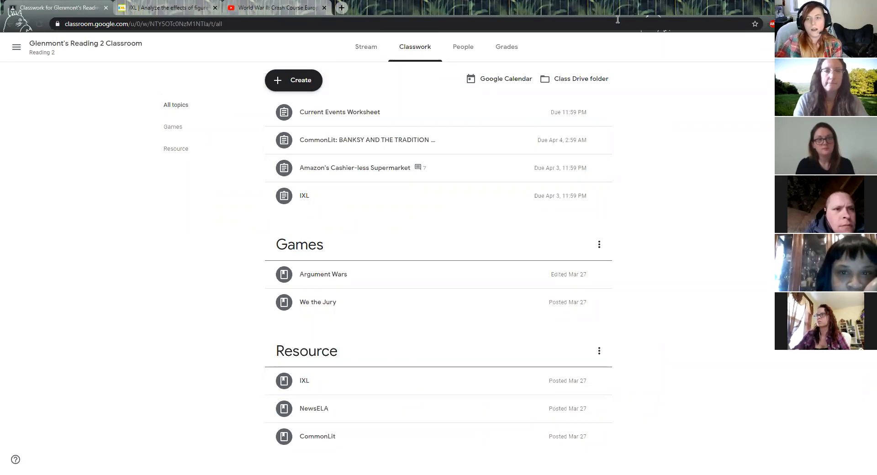
pyautogui.click(466, 53)
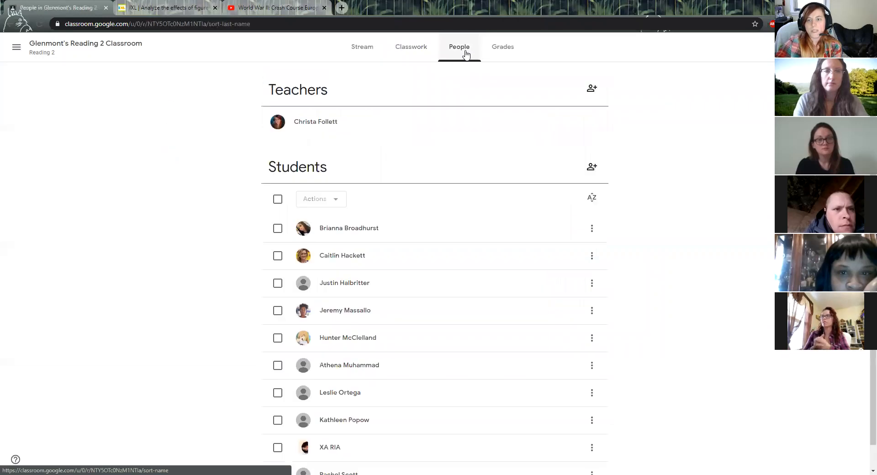
pyautogui.scroll(-1, 639, 268)
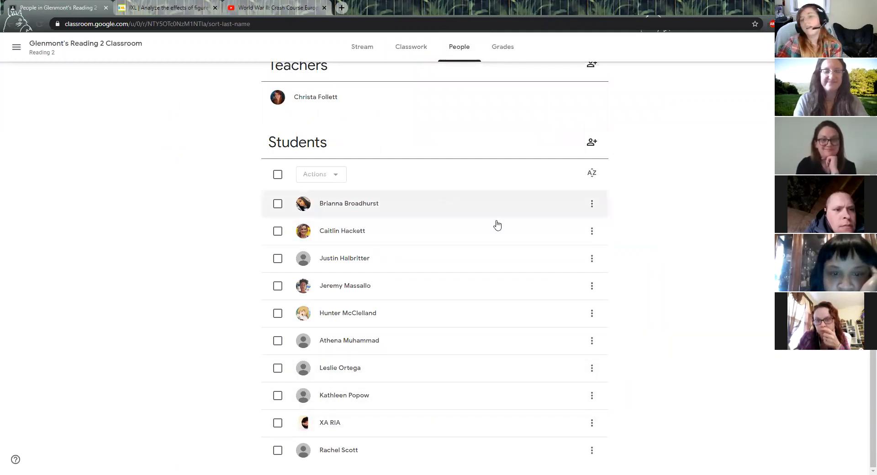
# Step: Open the first listed student's work overview and view it by Turned in, Returned with grade and Missing
pyautogui.click(365, 206)
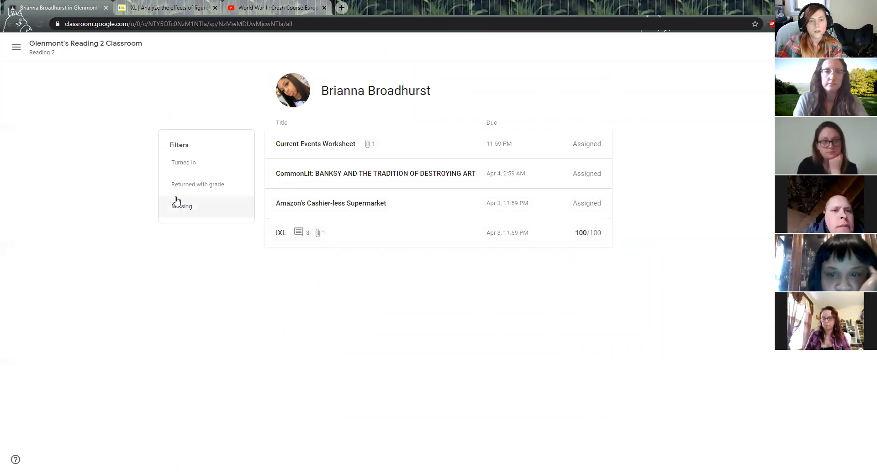
pyautogui.click(180, 164)
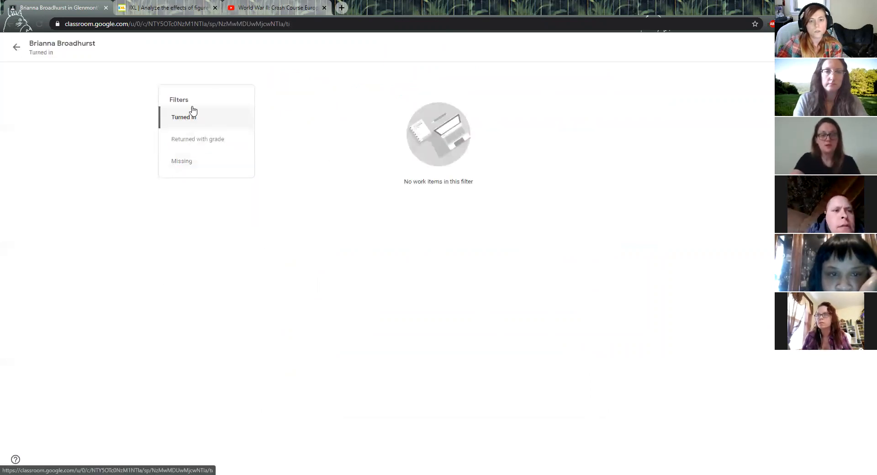
pyautogui.click(209, 145)
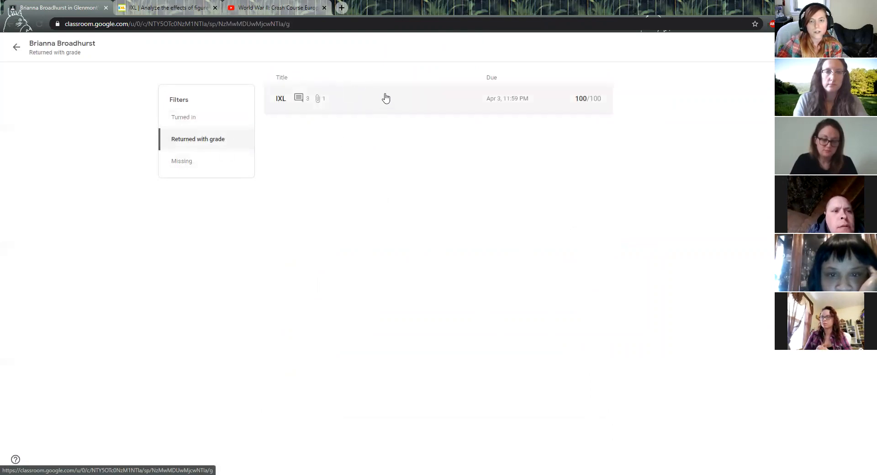
pyautogui.click(190, 162)
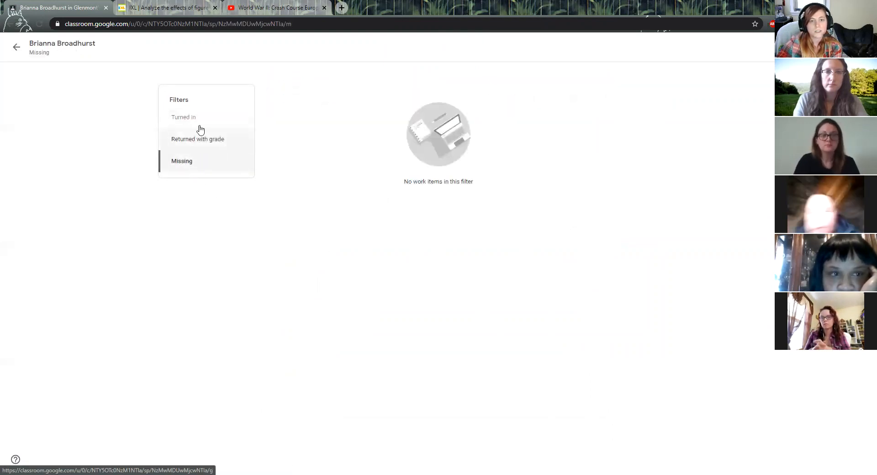
# Step: Leave the student's filtered work and return to the class's People list
pyautogui.click(16, 48)
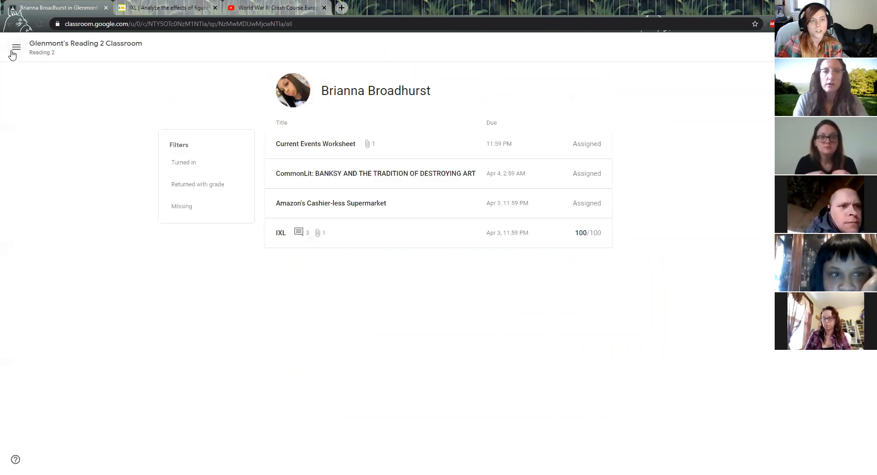
pyautogui.click(8, 27)
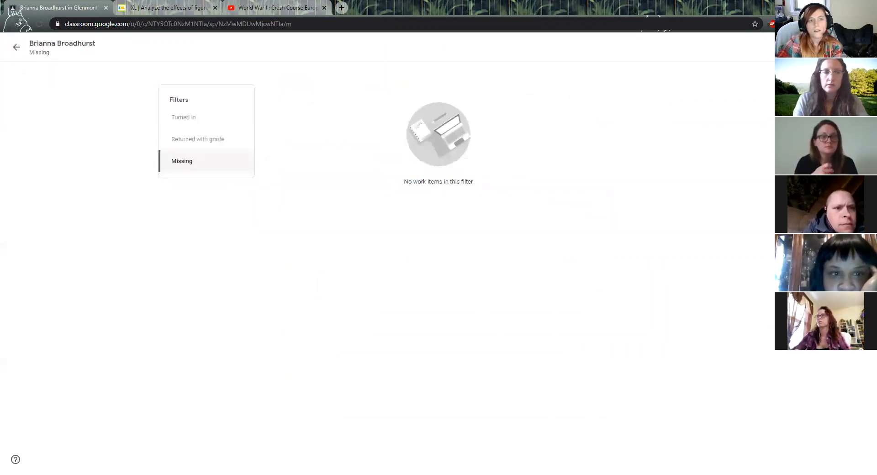
pyautogui.click(5, 27)
pyautogui.click(6, 27)
pyautogui.click(7, 27)
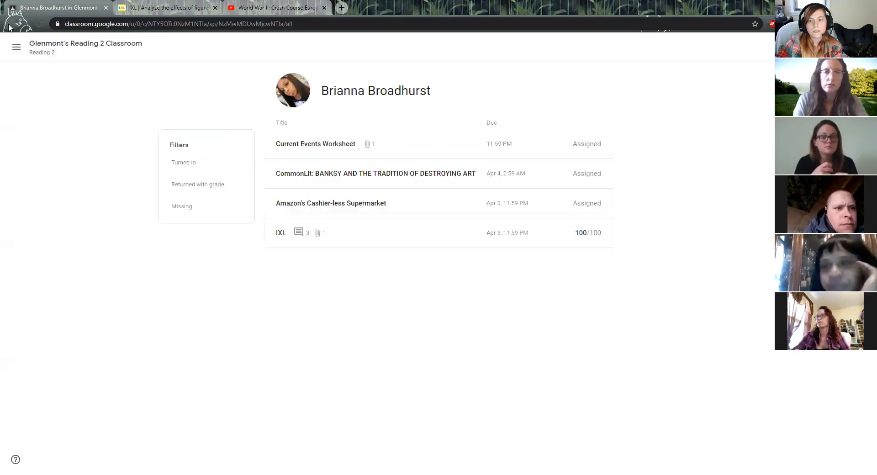
pyautogui.click(9, 27)
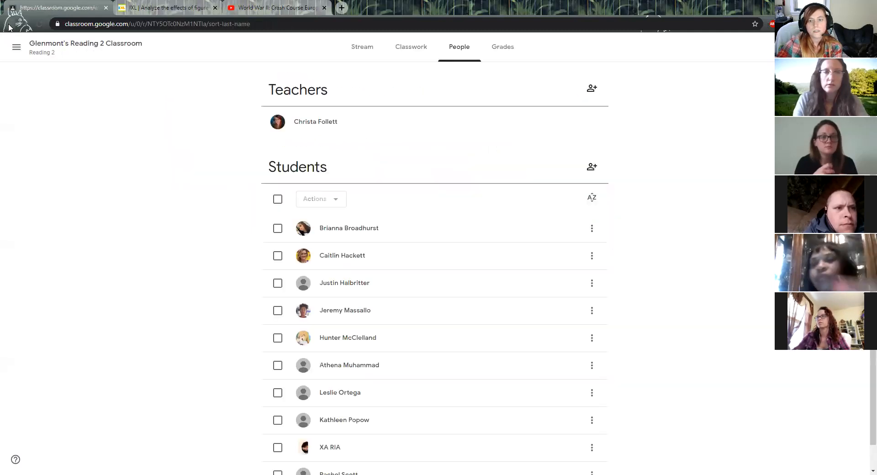
# Step: Open the gradebook, view the second listed student's submission for the CommonLit Banksy assignment, and close it
pyautogui.click(511, 54)
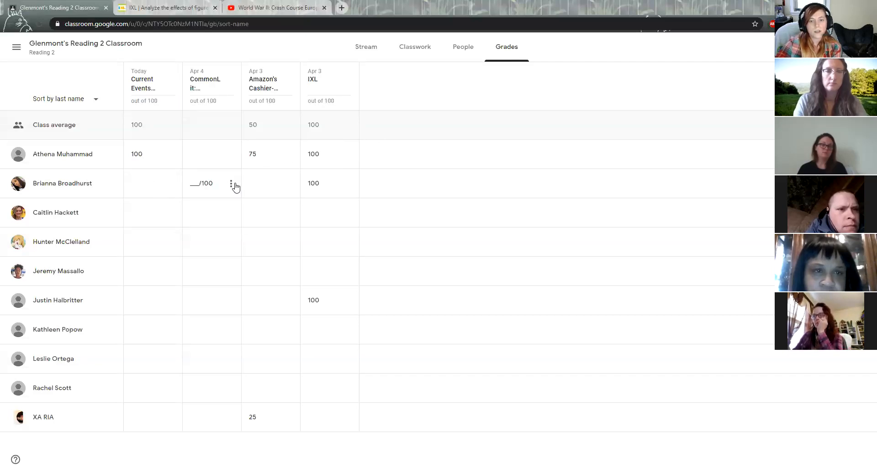
pyautogui.click(232, 185)
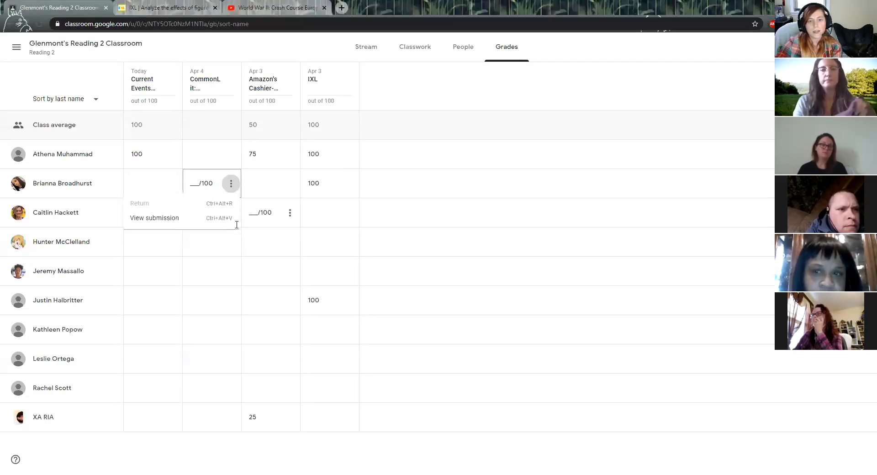
pyautogui.click(175, 221)
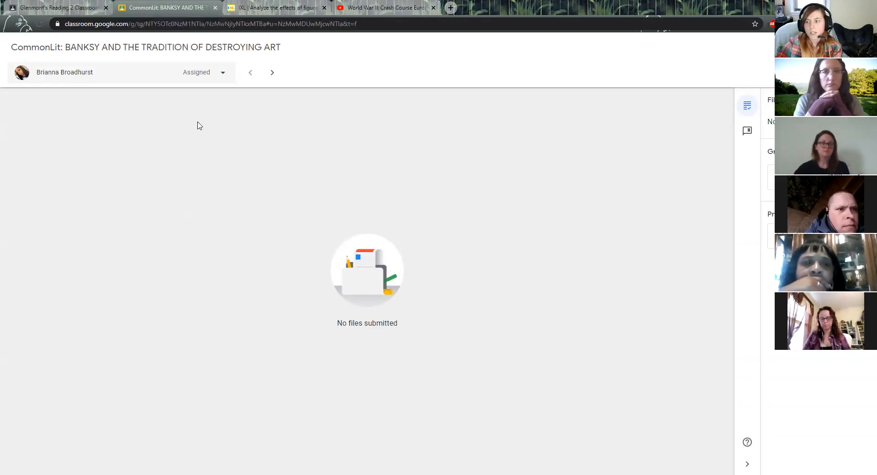
pyautogui.click(215, 9)
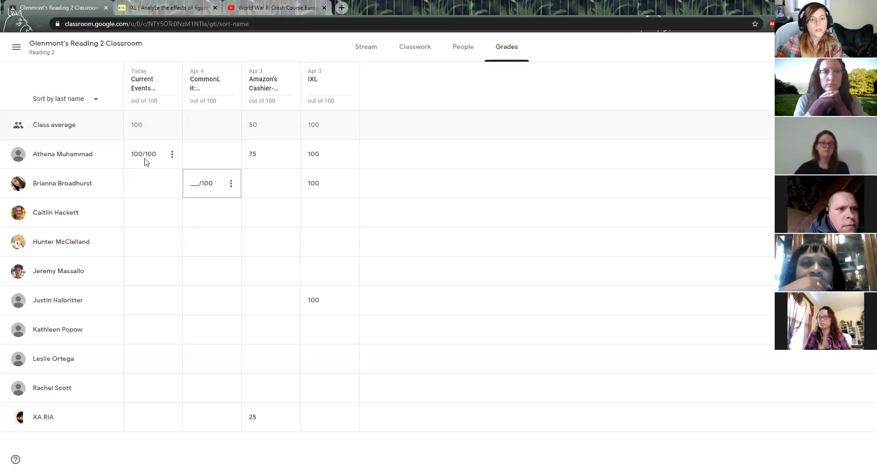
# Step: View the first listed student's Current Events Worksheet submission from the gradebook, read through it, and close it
pyautogui.click(173, 156)
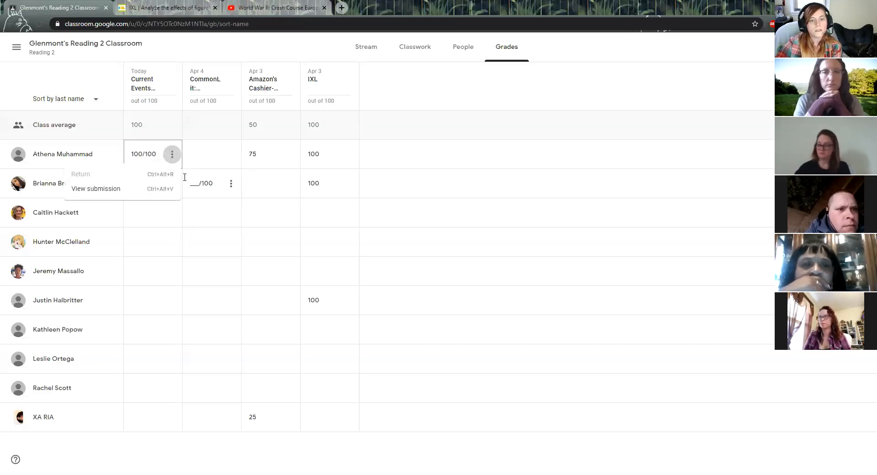
pyautogui.click(155, 188)
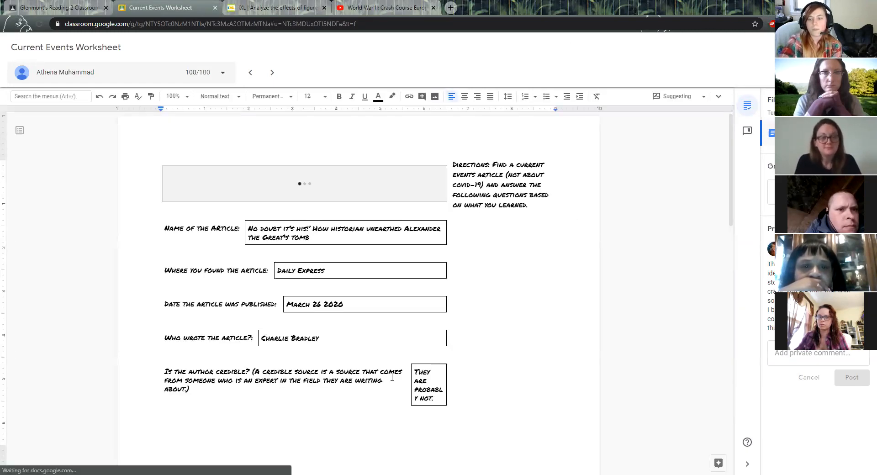
pyautogui.scroll(-7, 437, 323)
pyautogui.scroll(7, 437, 323)
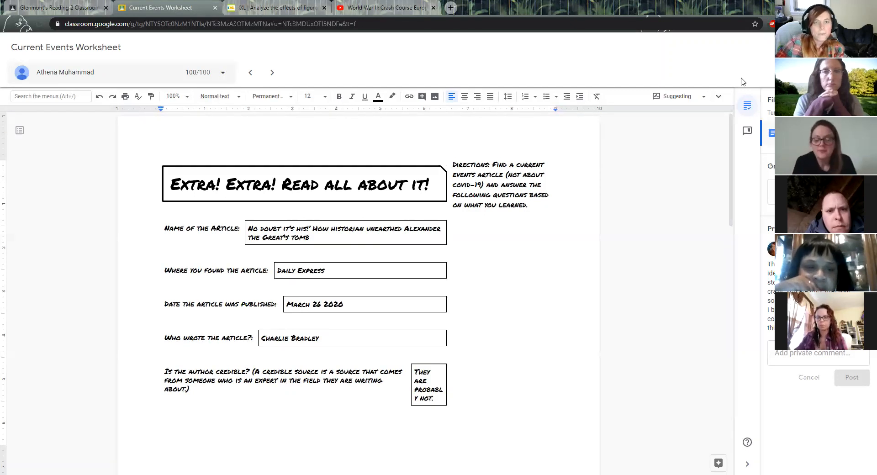
pyautogui.click(215, 8)
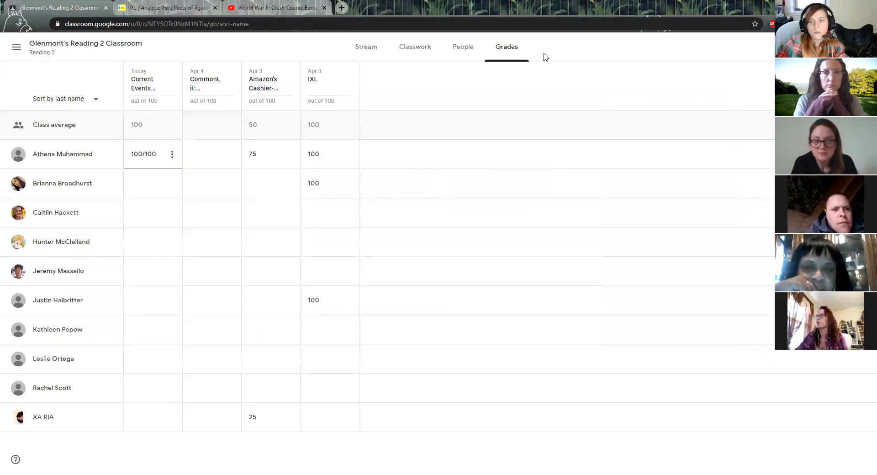
# Step: Return to the class stream, open the class settings, and look through the Class Details, General and Grading sections
pyautogui.click(365, 50)
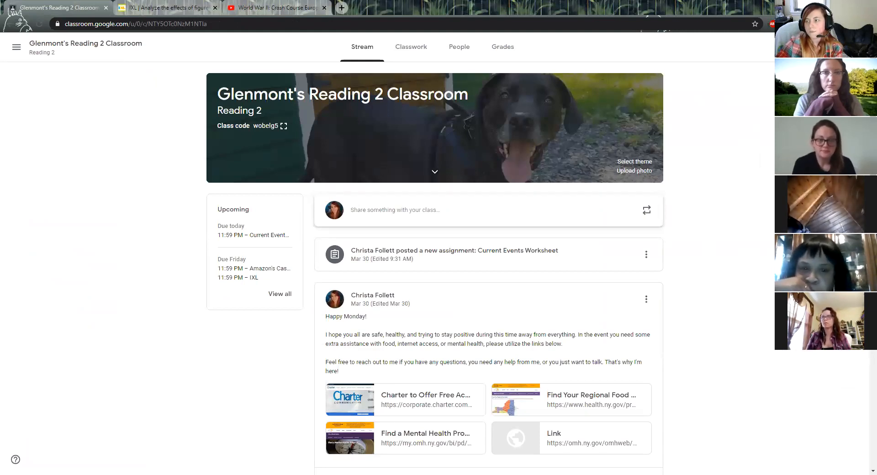
pyautogui.click(810, 47)
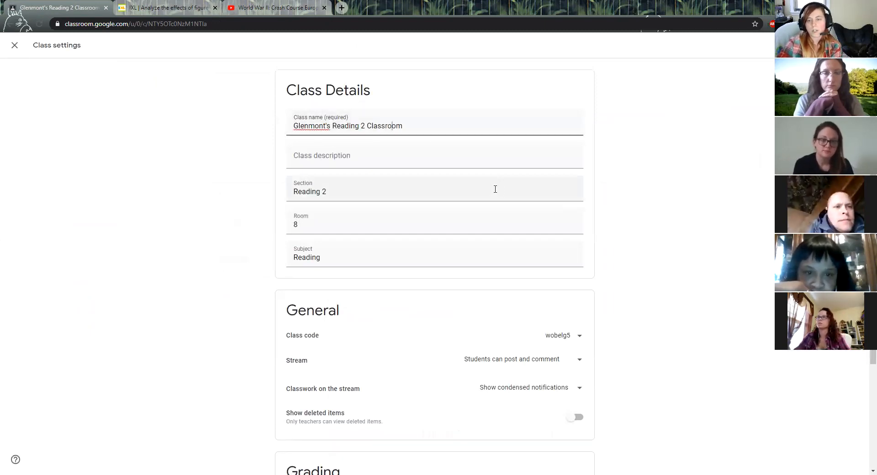
pyautogui.click(349, 159)
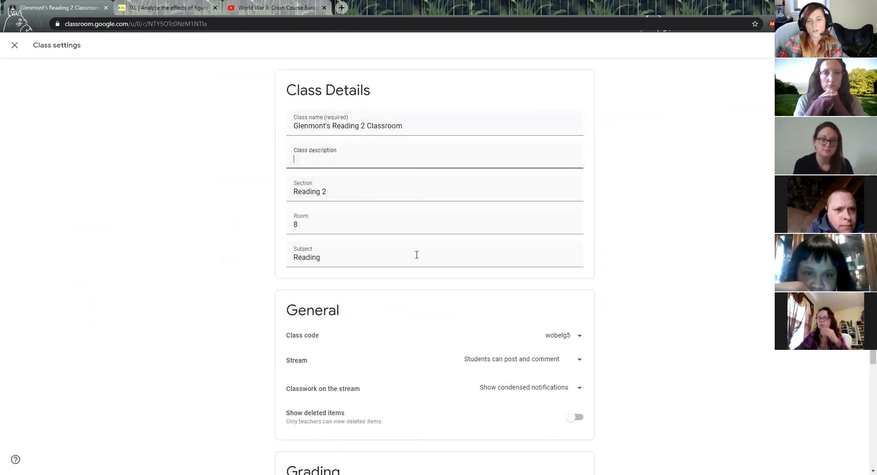
pyautogui.scroll(-2, 620, 339)
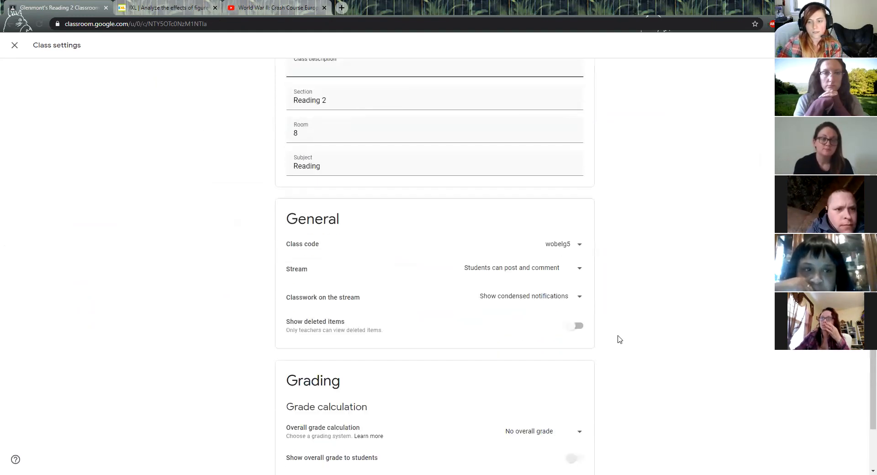
pyautogui.scroll(-1, 443, 256)
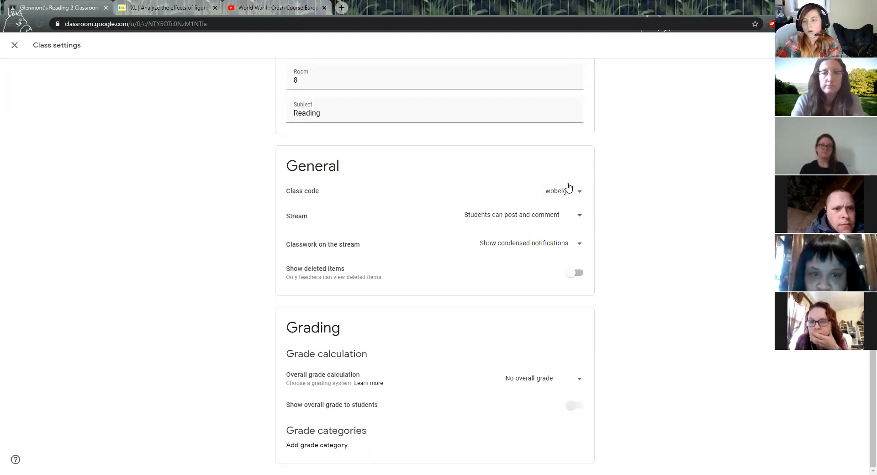
# Step: View the available options for the class code, dismiss them, and close the class settings
pyautogui.click(578, 194)
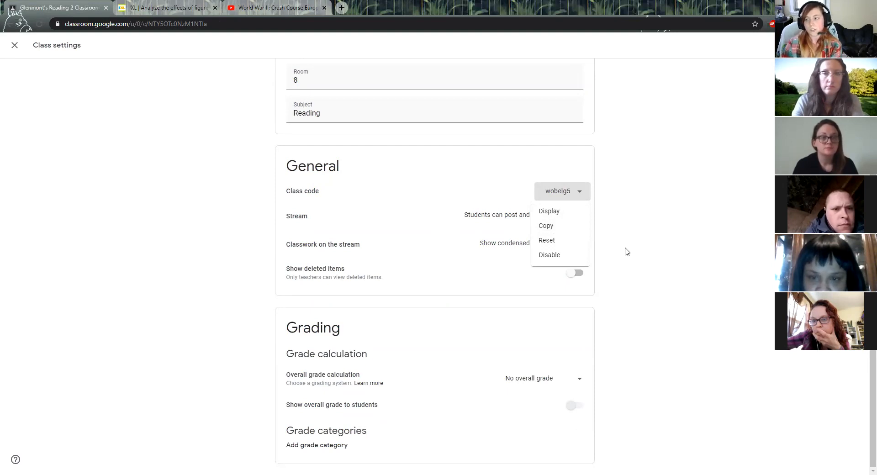
pyautogui.click(643, 219)
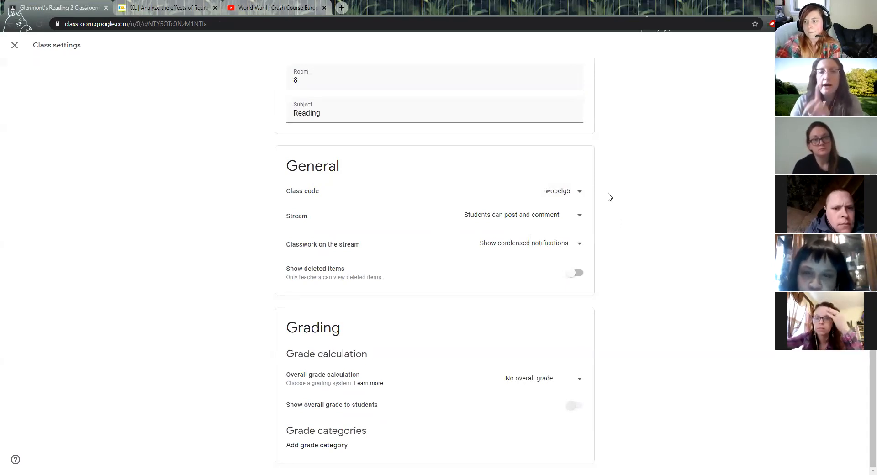
pyautogui.scroll(3, 478, 137)
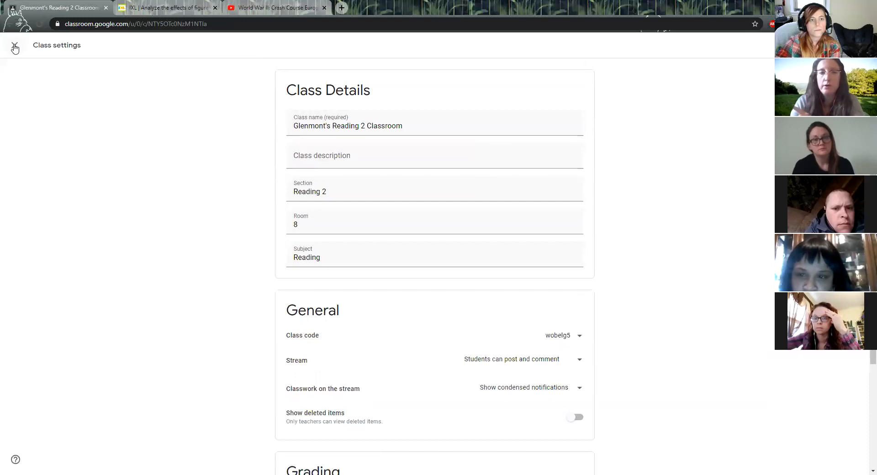
pyautogui.click(5, 25)
# Step: Invite a new student to the class by searching the person's surname and choosing the matching e-mail address
pyautogui.click(459, 47)
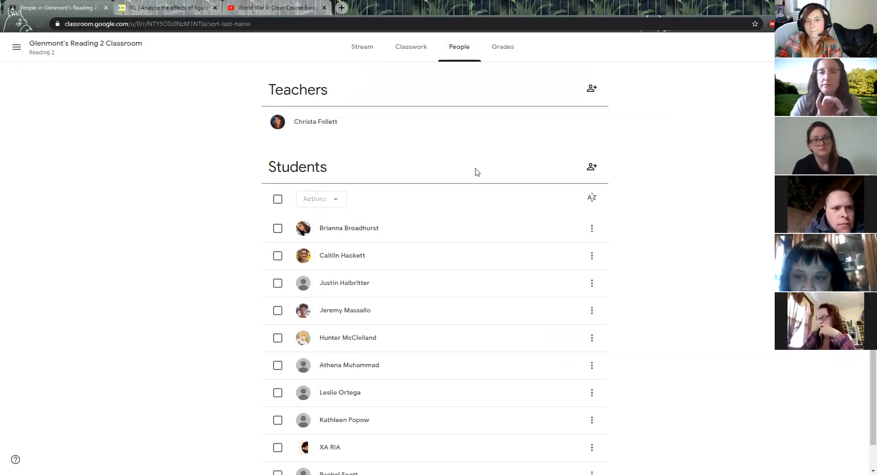
pyautogui.click(592, 167)
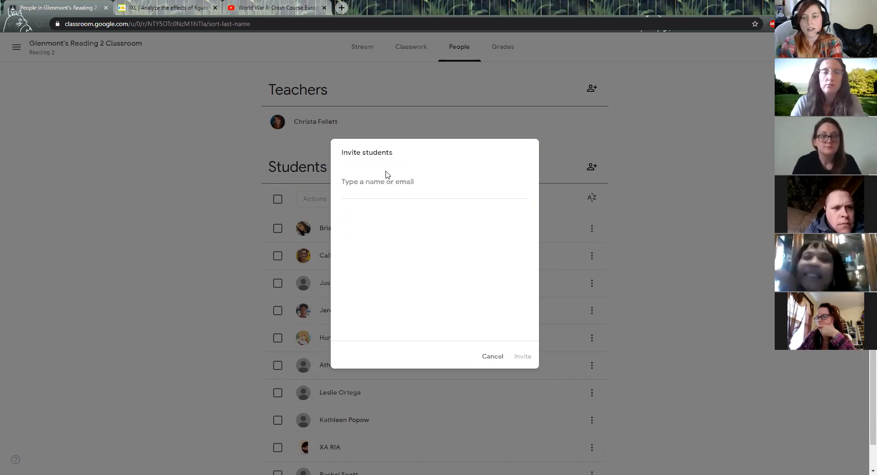
pyautogui.write('klein')
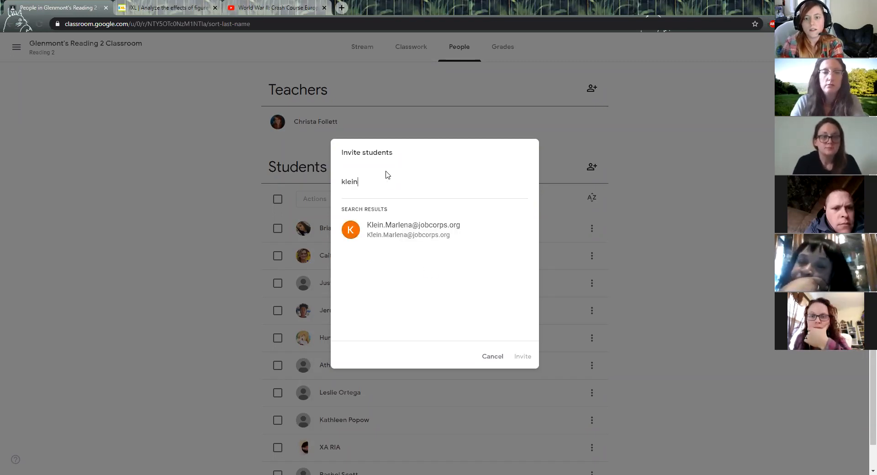
pyautogui.click(427, 227)
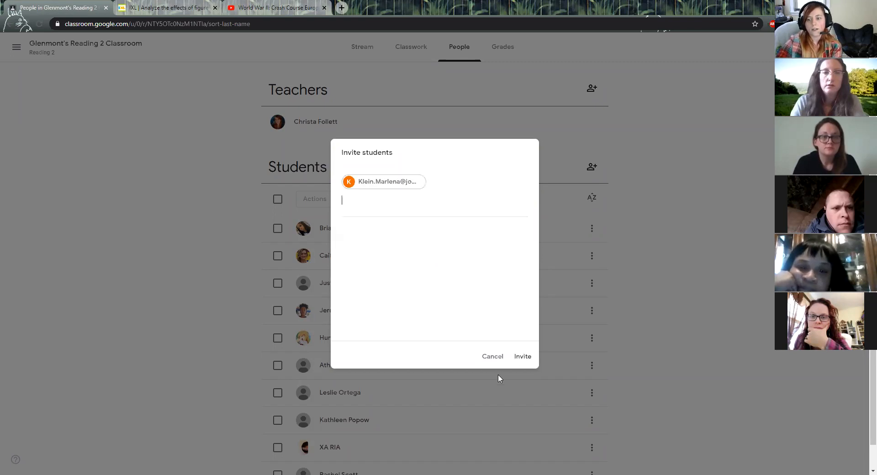
pyautogui.click(523, 357)
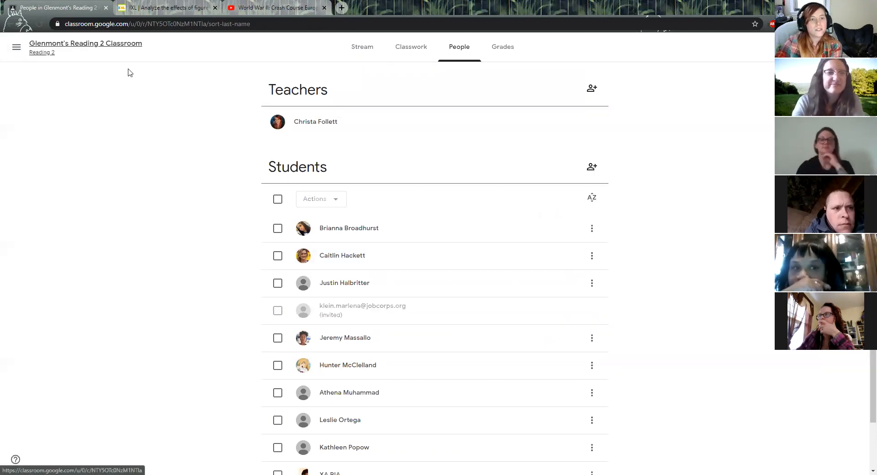
# Step: Return to the class stream and open the Classroom calendar to view the week's assignments for all classes
pyautogui.click(64, 45)
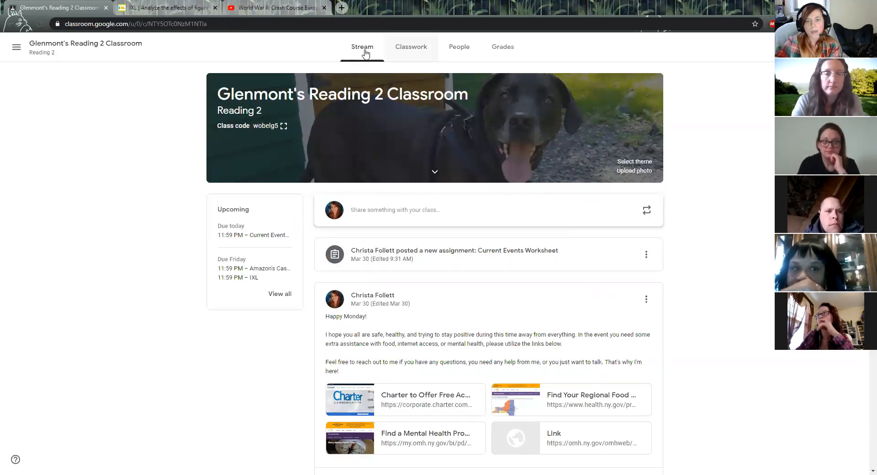
pyautogui.click(17, 48)
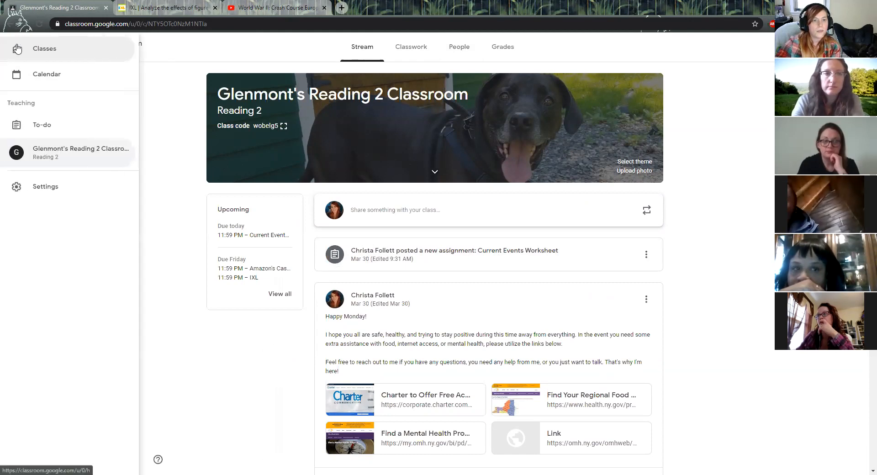
pyautogui.click(152, 113)
pyautogui.click(16, 48)
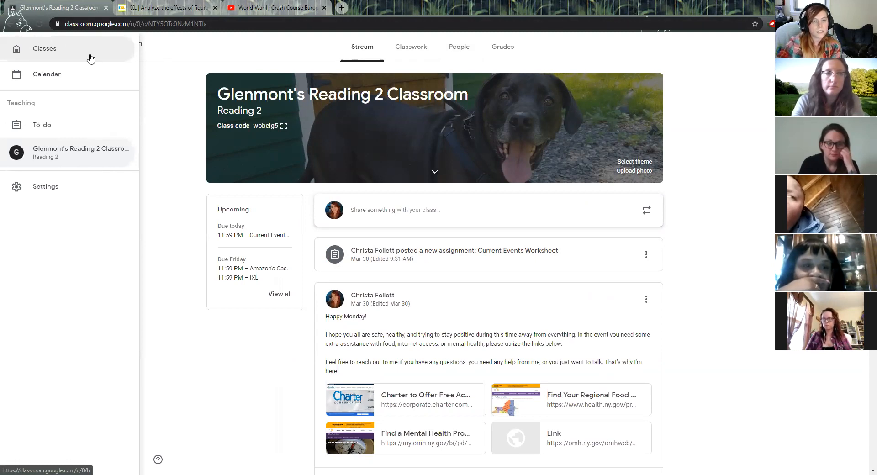
pyautogui.click(59, 75)
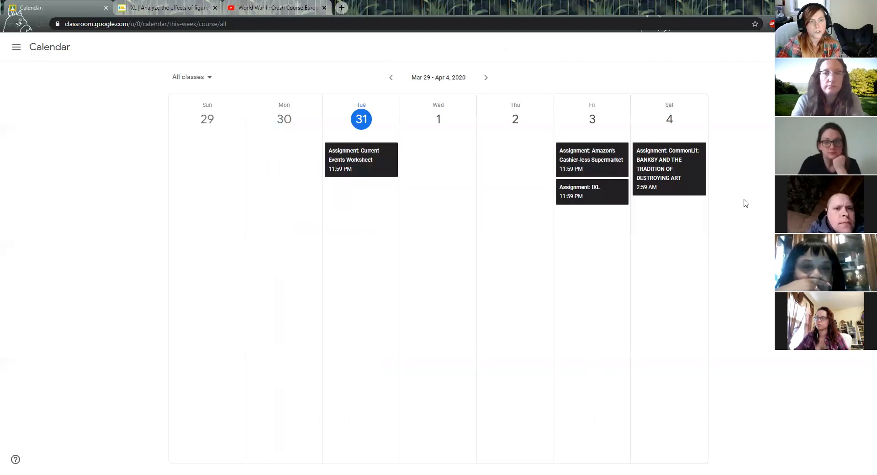
# Step: Leave the calendar for Glenmont's Reading 2 Classroom, and go from there to the overview of all classes
pyautogui.click(16, 47)
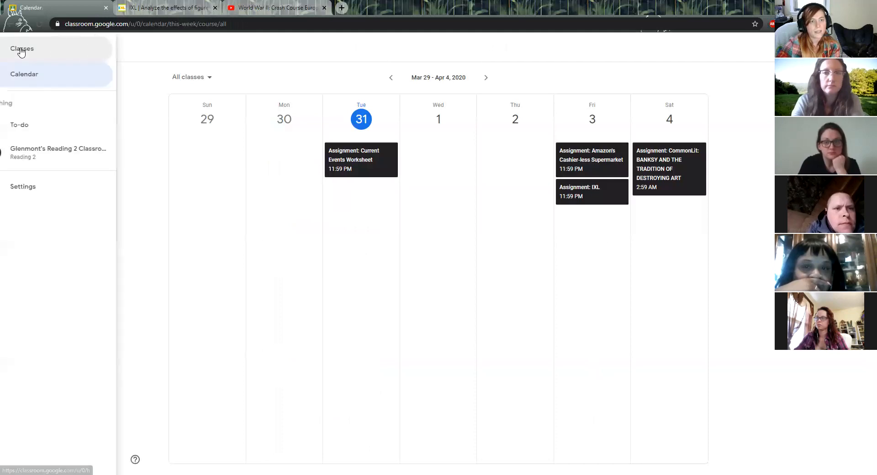
pyautogui.click(69, 158)
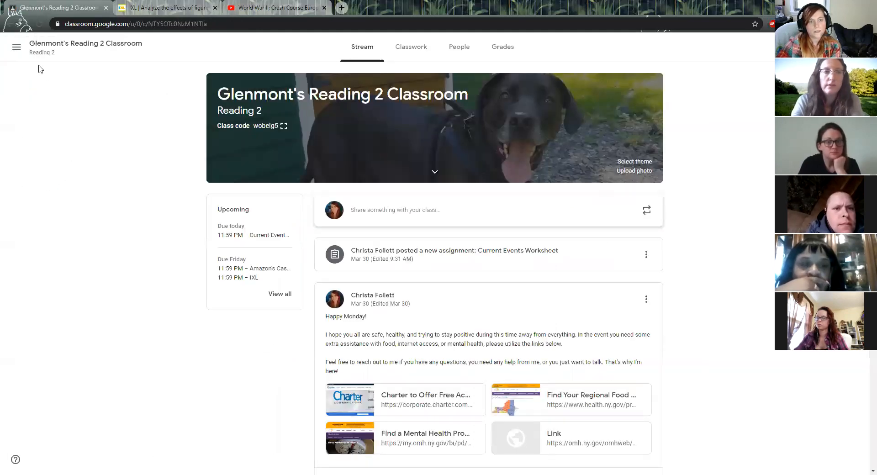
pyautogui.click(16, 48)
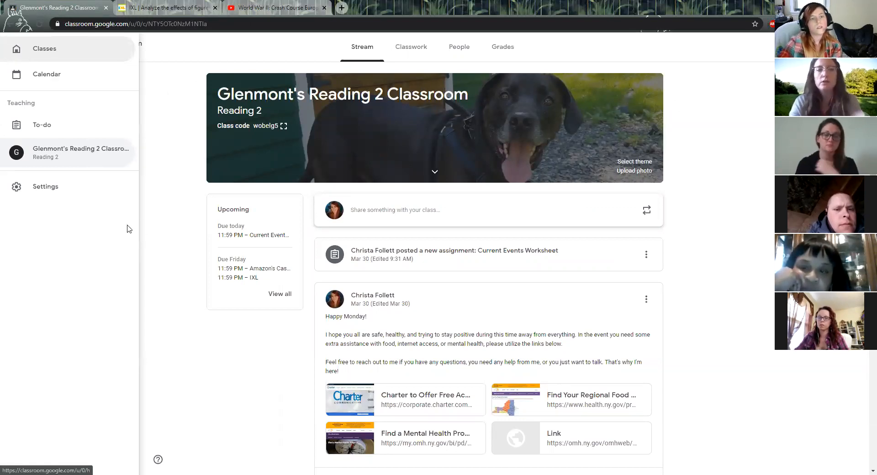
pyautogui.click(50, 44)
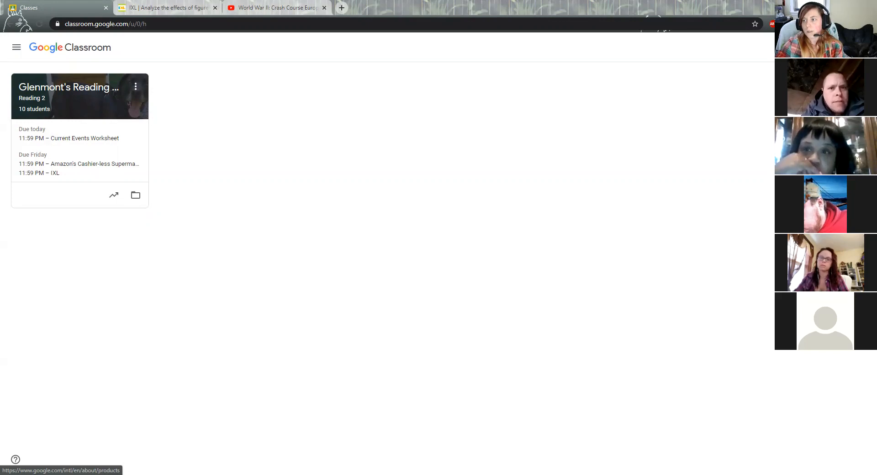
# Step: Look through the list of Google apps for the tools available alongside Classroom, and close the list
pyautogui.click(836, 47)
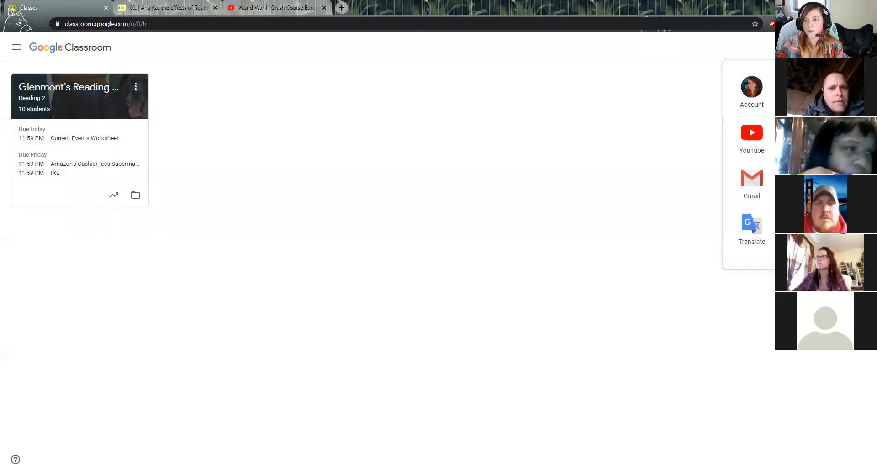
pyautogui.scroll(-3, 752, 96)
pyautogui.scroll(-1, 752, 164)
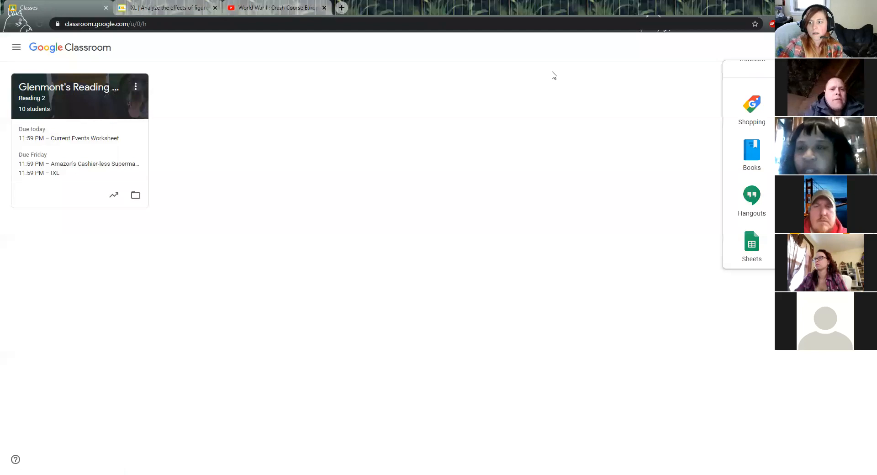
pyautogui.click(737, 55)
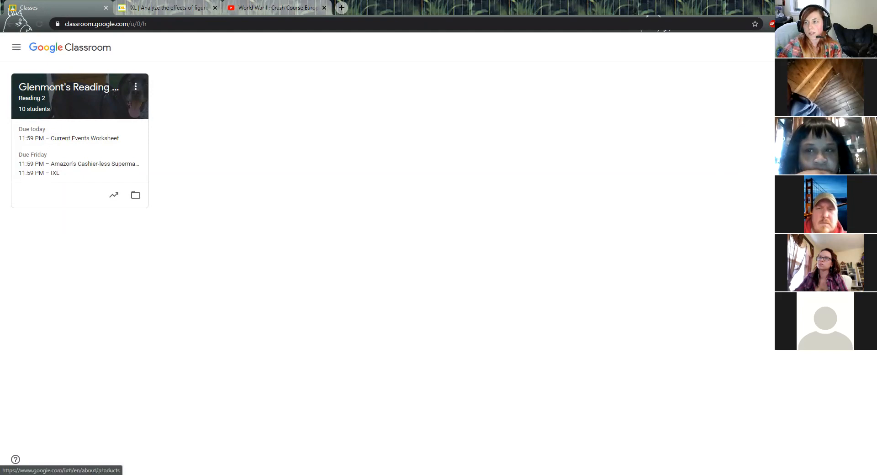
pyautogui.click(838, 47)
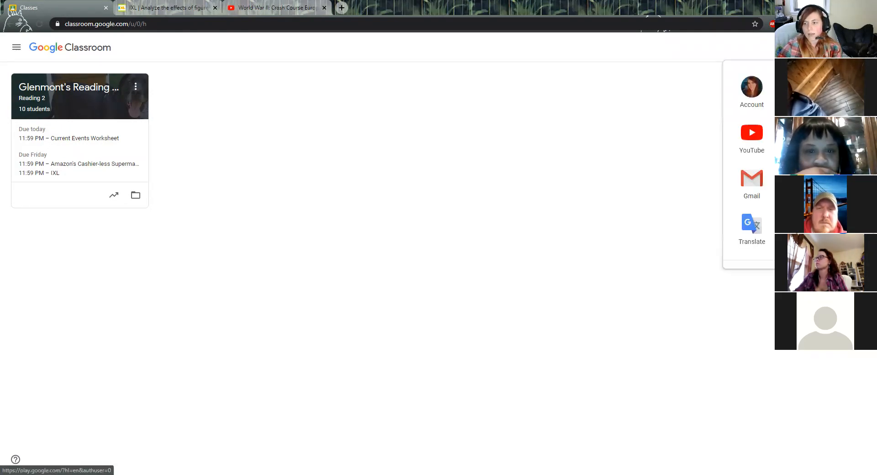
pyautogui.scroll(-1, 752, 164)
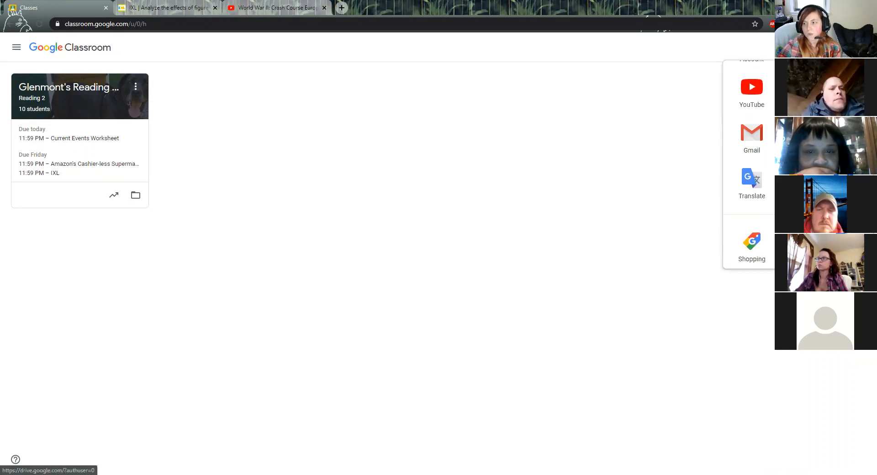
pyautogui.scroll(-3, 753, 165)
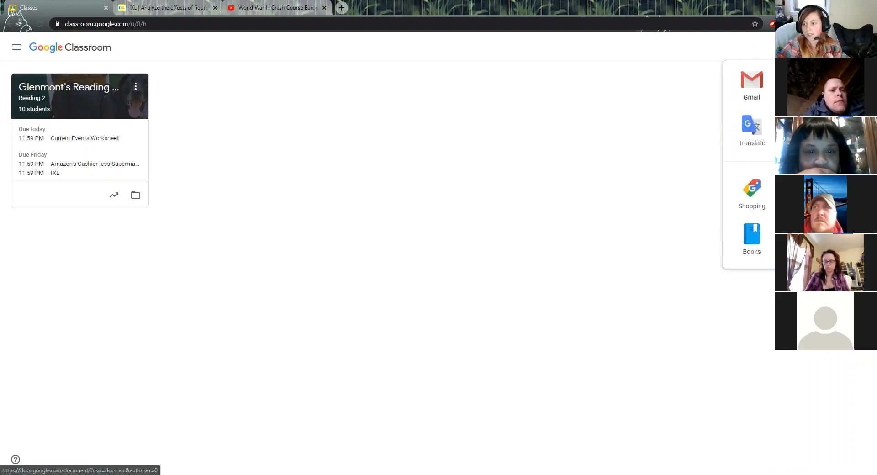
pyautogui.scroll(-2, 752, 165)
pyautogui.scroll(2, 752, 165)
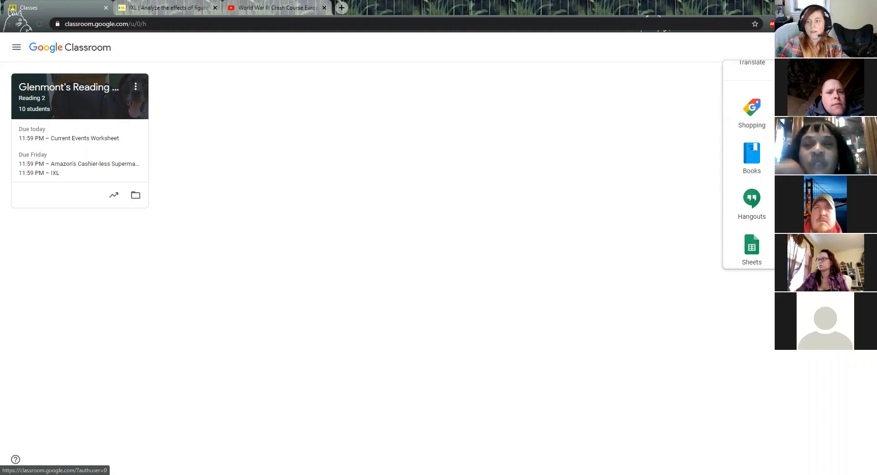
pyautogui.click(446, 176)
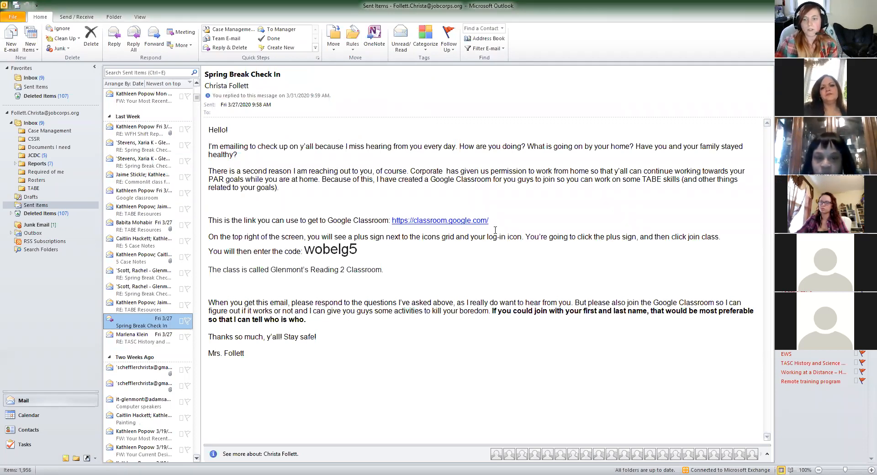
# Step: In Outlook's sent "Spring Break Check In" e-mail, highlight the class code, the joining instructions and the request to use first and last names
pyautogui.moveTo(363, 253); pyautogui.dragTo(304, 252)
pyautogui.click(296, 241)
pyautogui.moveTo(233, 237); pyautogui.dragTo(561, 247)
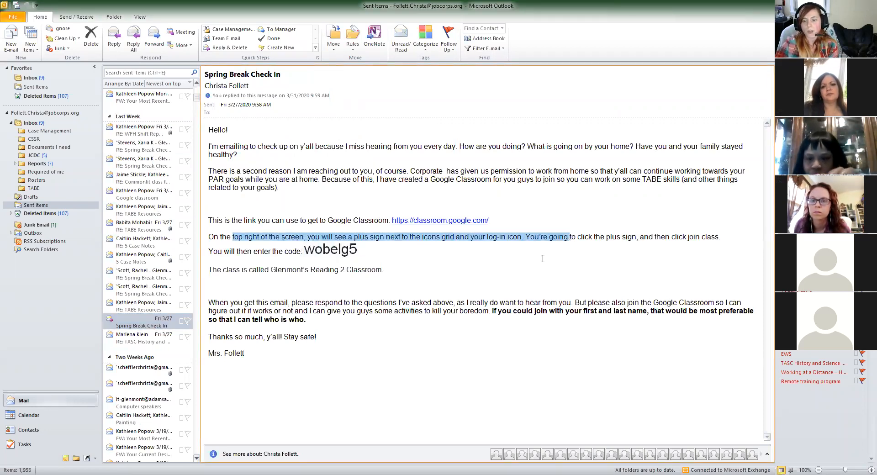
pyautogui.click(543, 258)
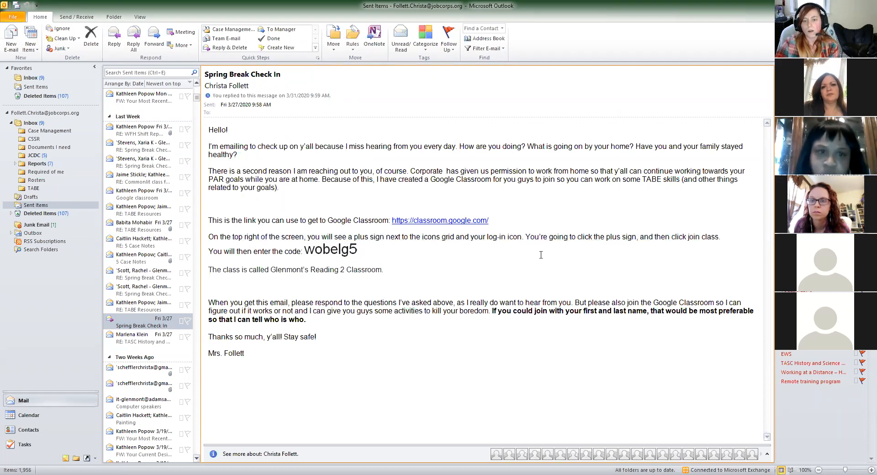
pyautogui.moveTo(493, 311); pyautogui.dragTo(489, 322)
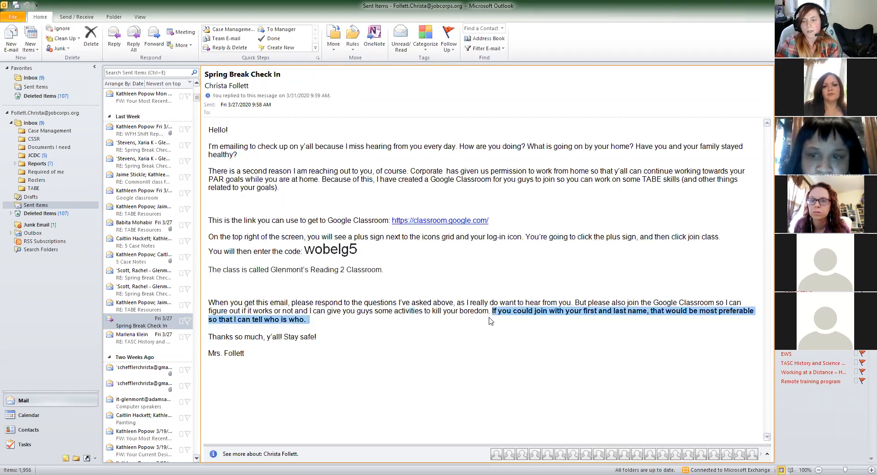
pyautogui.click(466, 316)
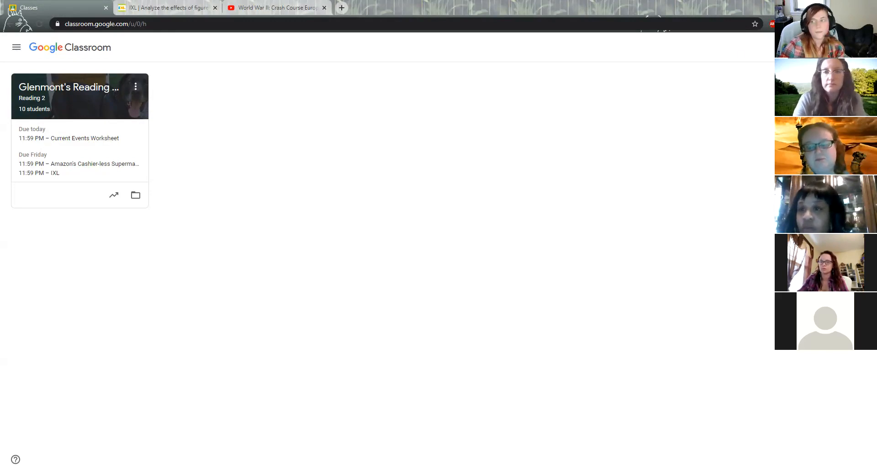
# Step: Start creating a new class and accept the notice about not using Classroom at a school with students
pyautogui.click(811, 47)
pyautogui.click(786, 81)
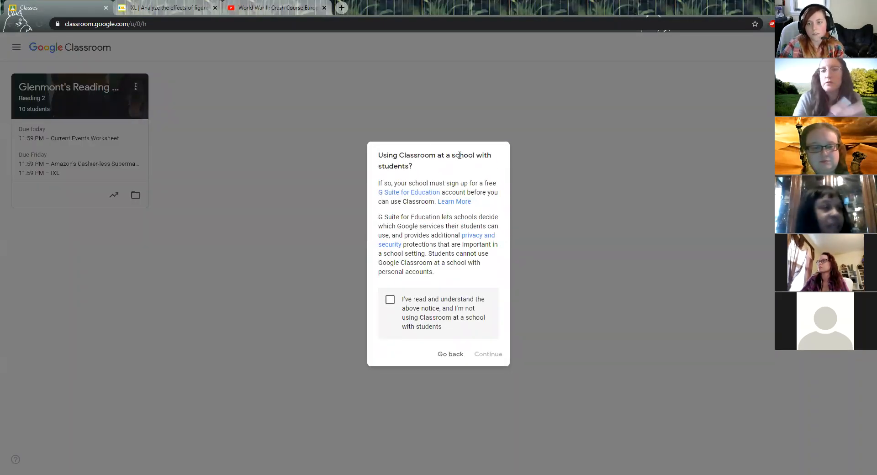
pyautogui.click(397, 313)
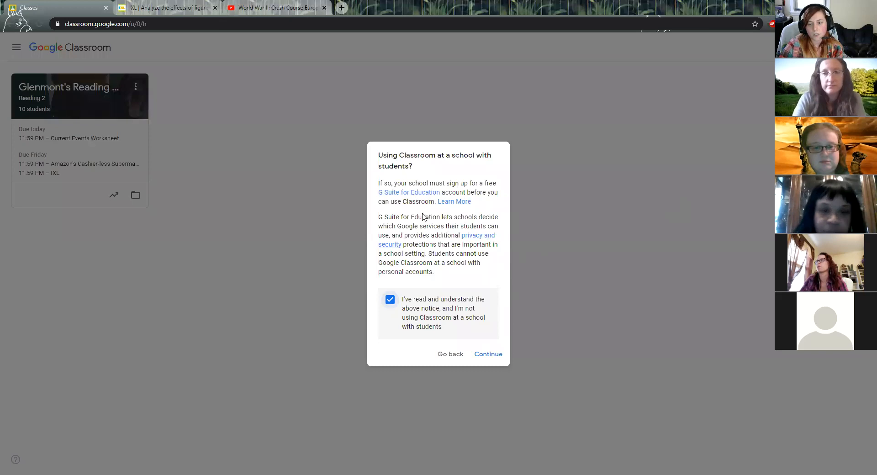
pyautogui.click(488, 354)
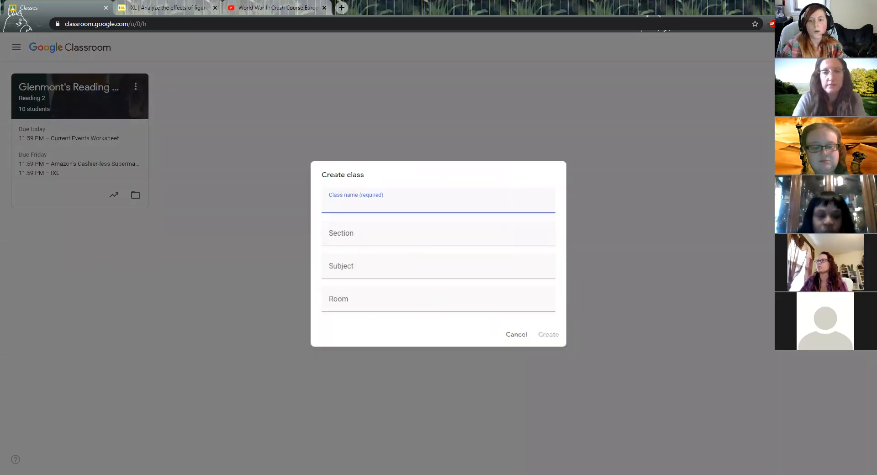
# Step: Create the class as "Test Class" with subject Reading and room 8, leaving the section blank, and dismiss the tip about inviting students
pyautogui.write('Test Class')
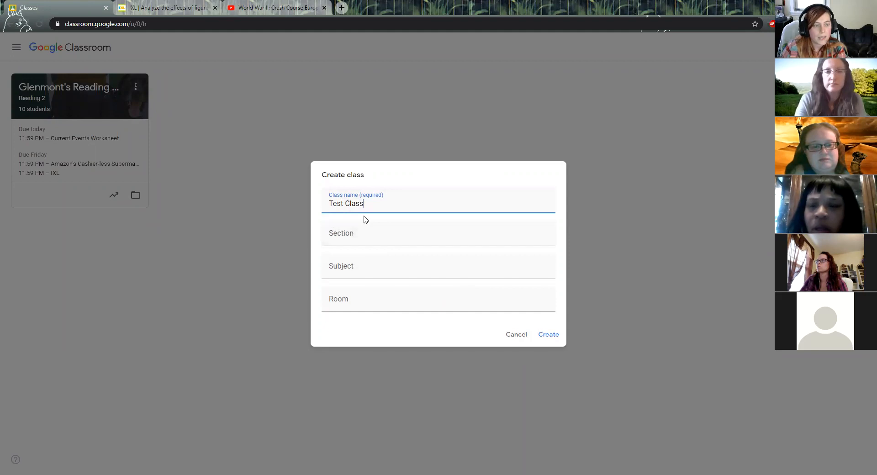
pyautogui.click(388, 237)
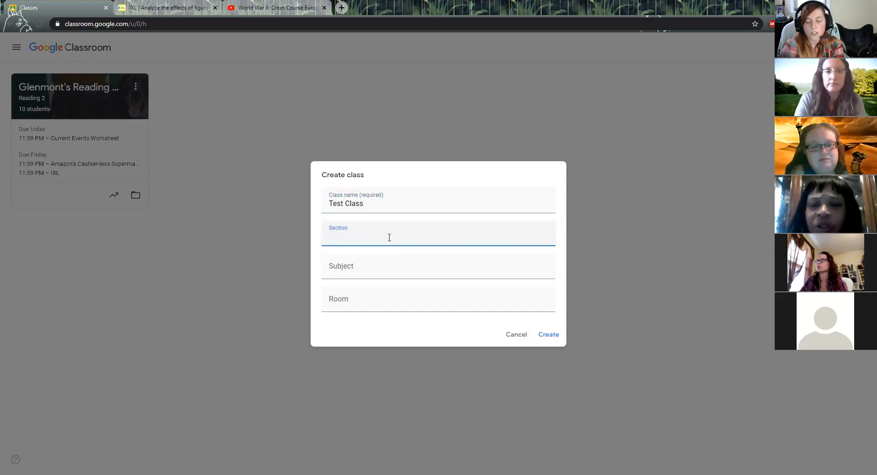
pyautogui.click(393, 267)
pyautogui.write('Reading')
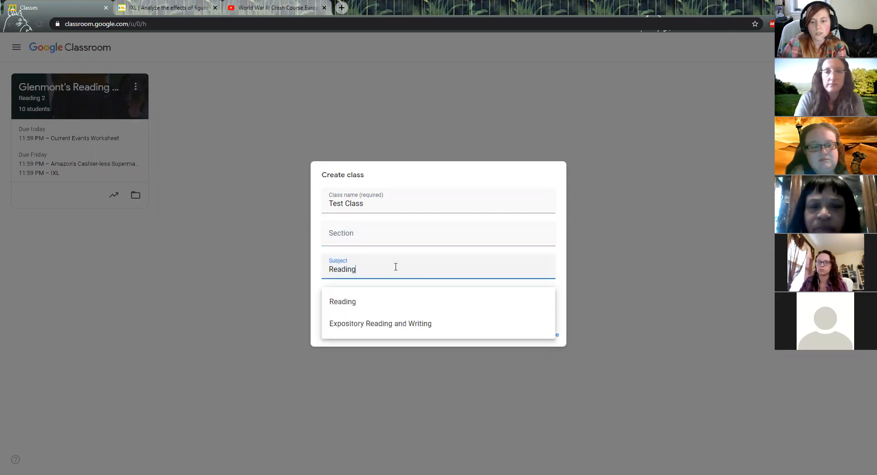
pyautogui.click(378, 304)
pyautogui.click(353, 300)
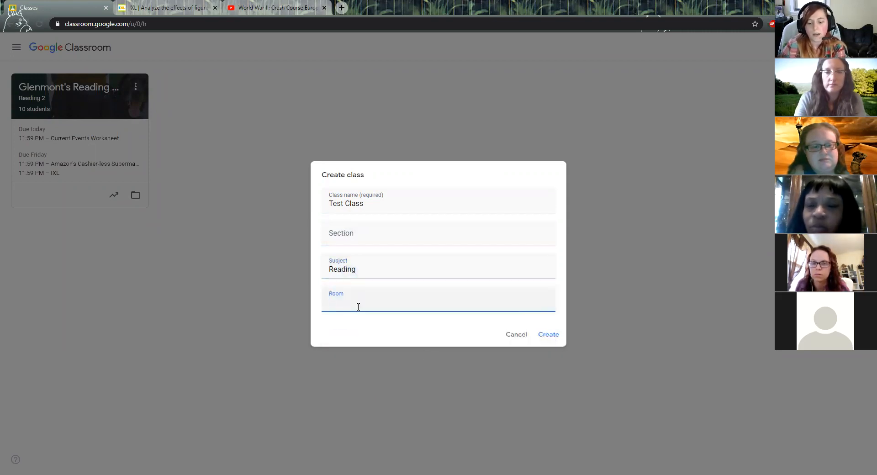
pyautogui.write('8')
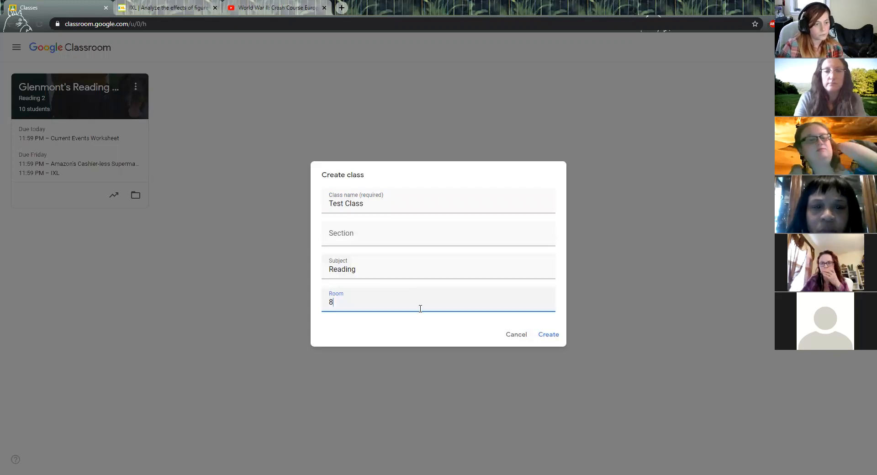
pyautogui.click(545, 338)
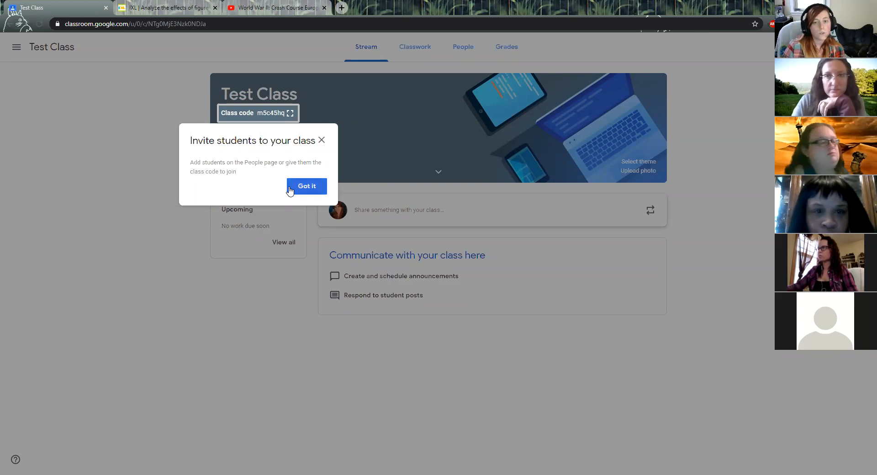
pyautogui.click(312, 187)
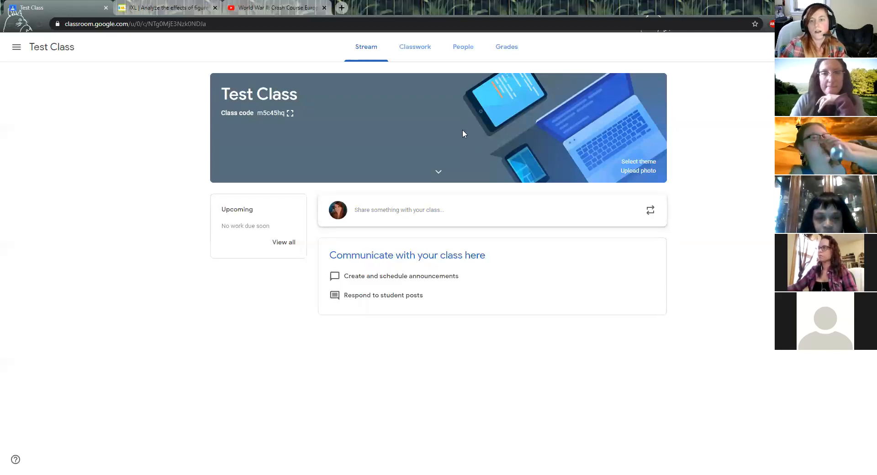
# Step: View the empty Classwork page, return to the stream, and write an announcement greeting the class and introducing the teacher by name
pyautogui.click(417, 52)
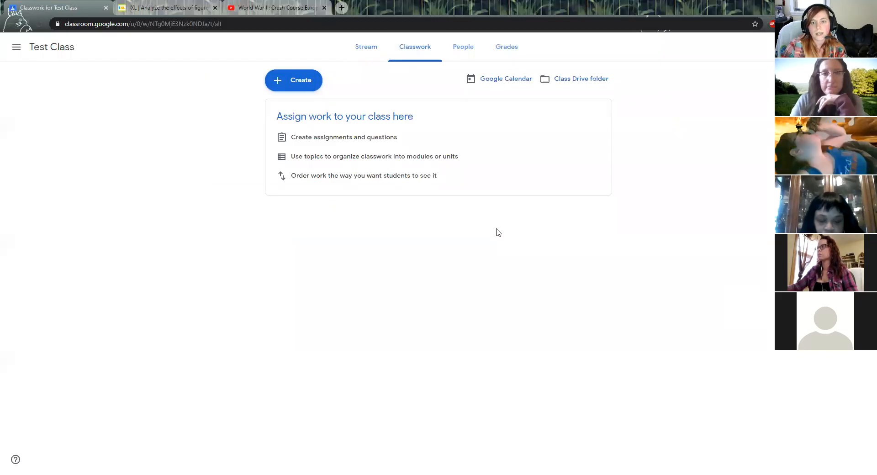
pyautogui.click(370, 52)
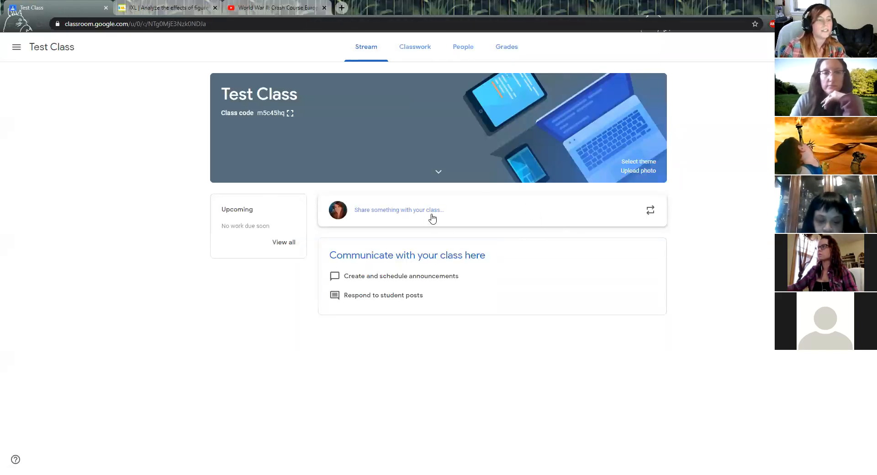
pyautogui.click(446, 207)
pyautogui.write('HEl')
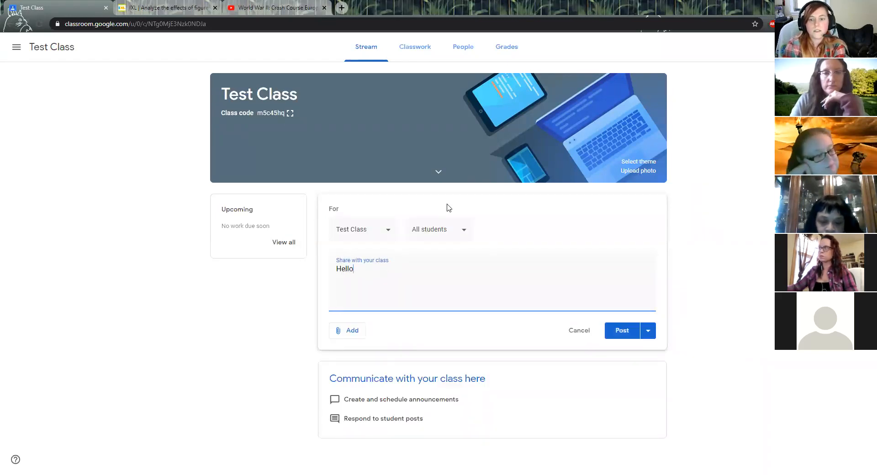
pyautogui.write('lo class! This is Mrs. Follett')
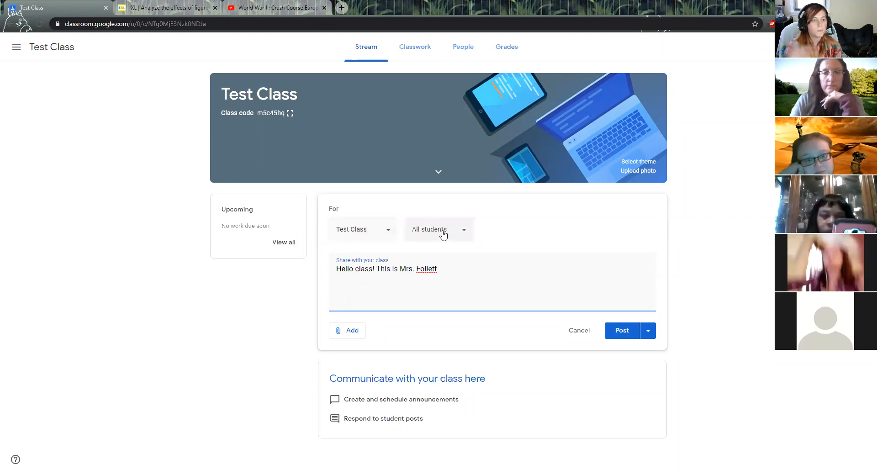
# Step: Try adding Glenmont's Reading 2 class to the announcement's audience, remove it again, and check which students can be chosen
pyautogui.click(387, 234)
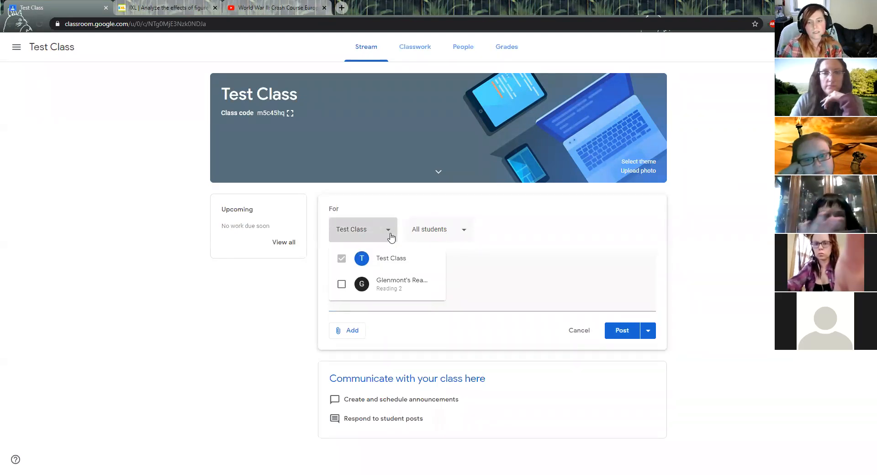
pyautogui.click(343, 284)
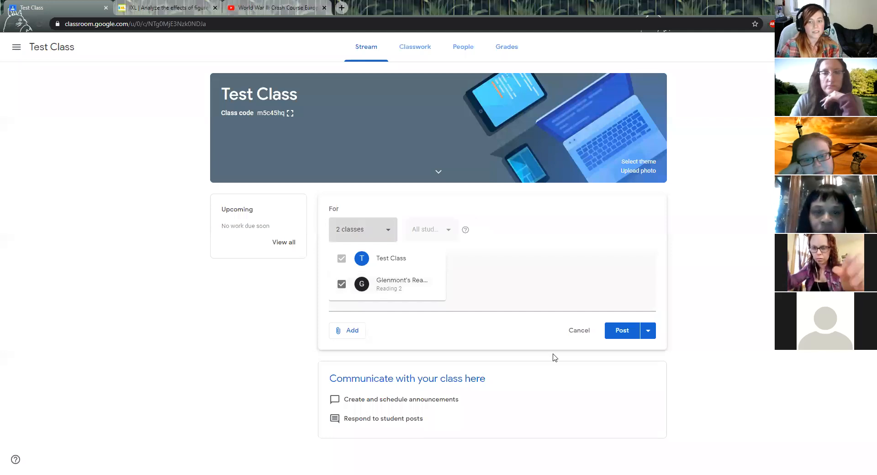
pyautogui.click(342, 284)
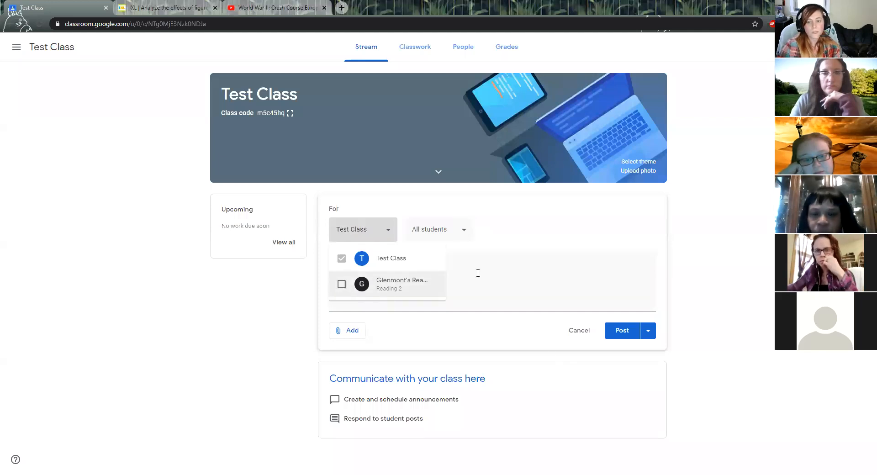
pyautogui.click(474, 235)
pyautogui.click(463, 240)
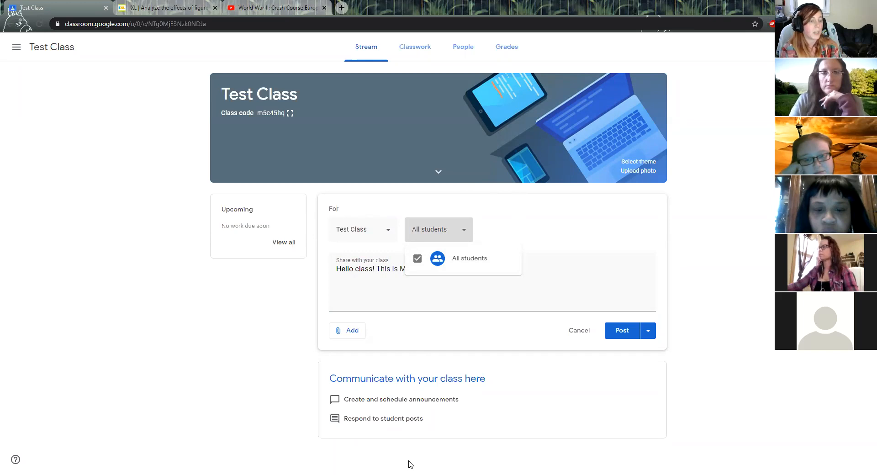
pyautogui.click(462, 237)
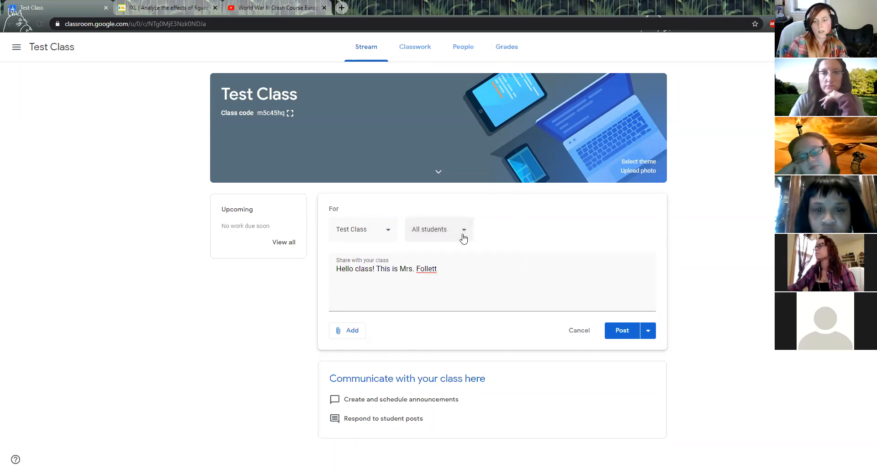
# Step: Attach the picture 20191012_095830.jpg from the computer to the announcement and post it to all students of Test Class
pyautogui.click(351, 333)
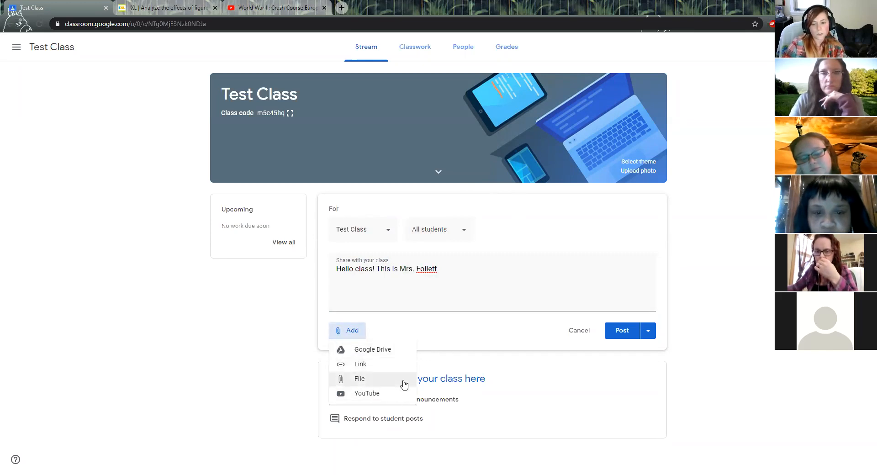
pyautogui.click(374, 383)
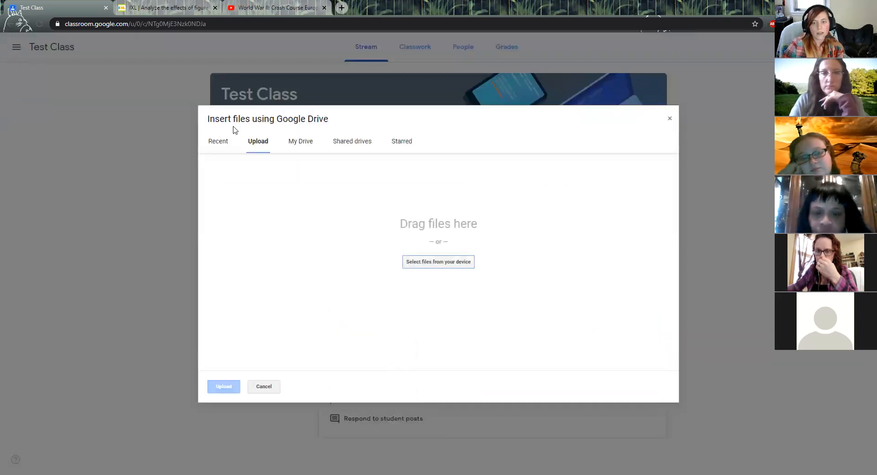
pyautogui.click(445, 264)
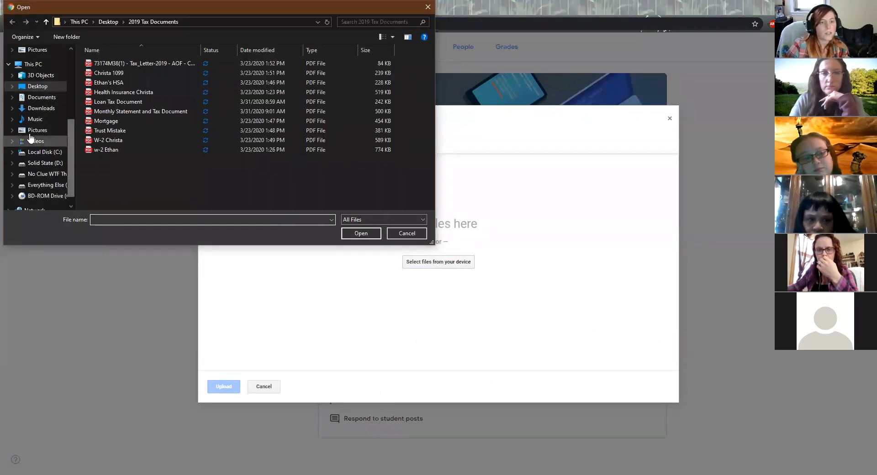
pyautogui.scroll(-1, 65, 191)
pyautogui.click(58, 174)
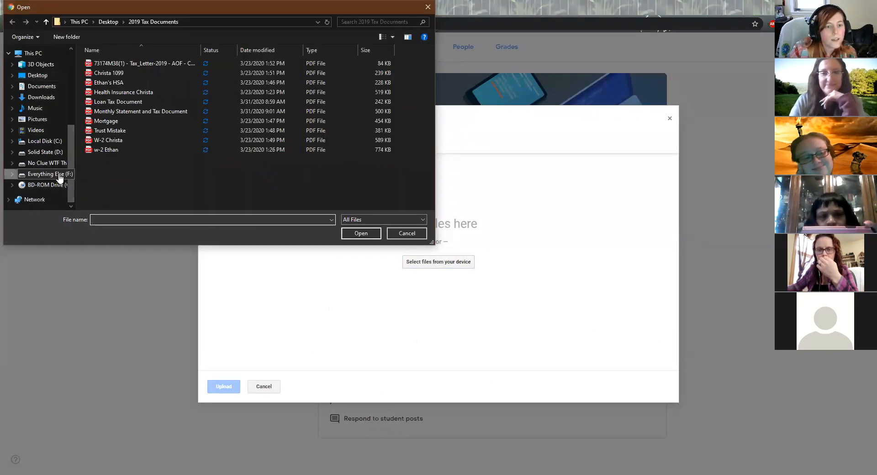
pyautogui.doubleClick(117, 122)
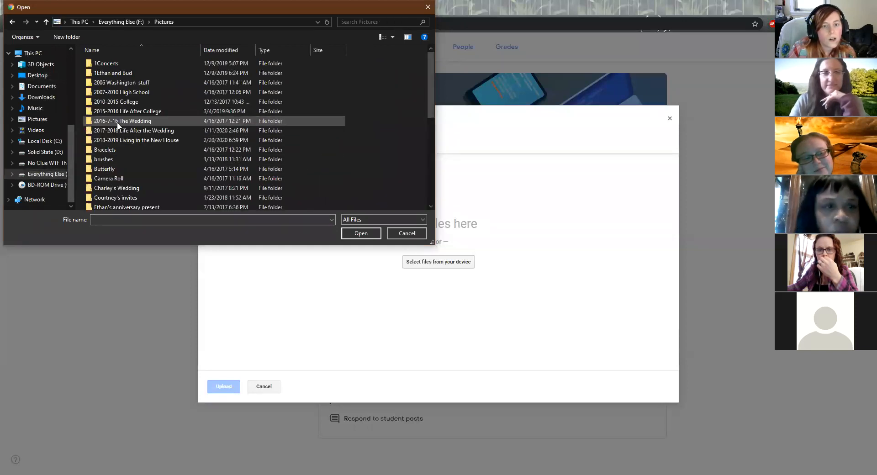
pyautogui.scroll(1, 147, 148)
pyautogui.doubleClick(125, 68)
pyautogui.click(126, 94)
pyautogui.click(346, 235)
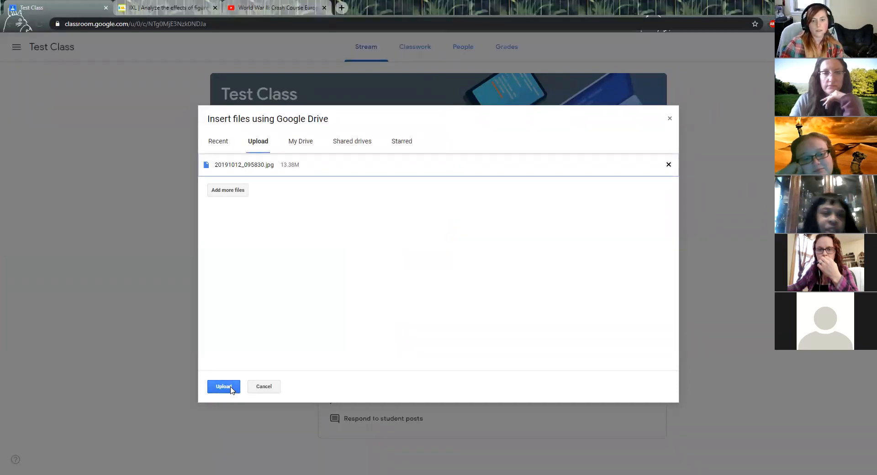
pyautogui.click(225, 387)
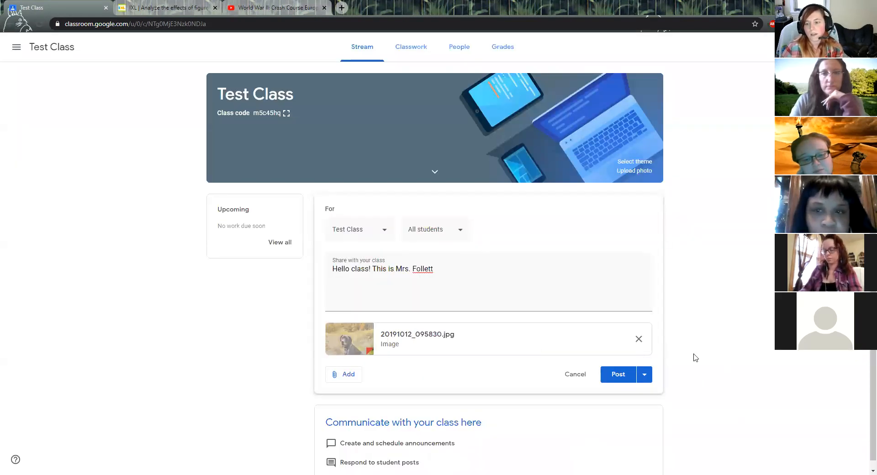
pyautogui.click(620, 378)
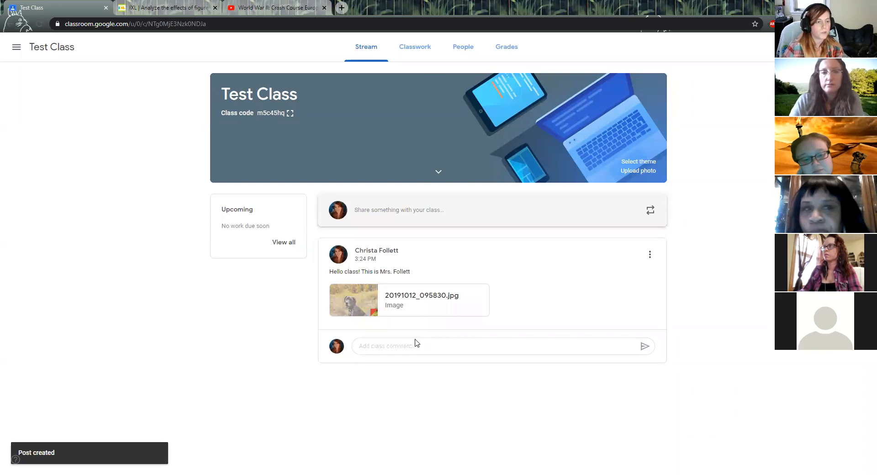
# Step: Open another blank announcement in the stream and look at the types of attachment that can be added
pyautogui.click(408, 211)
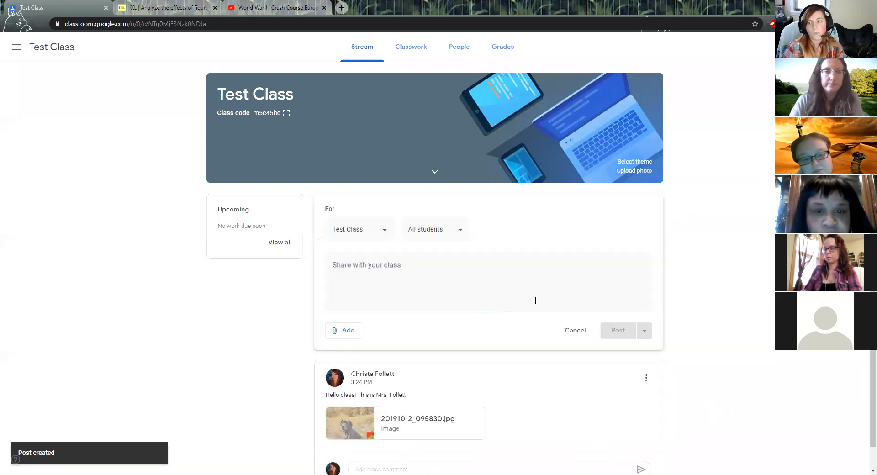
pyautogui.click(568, 331)
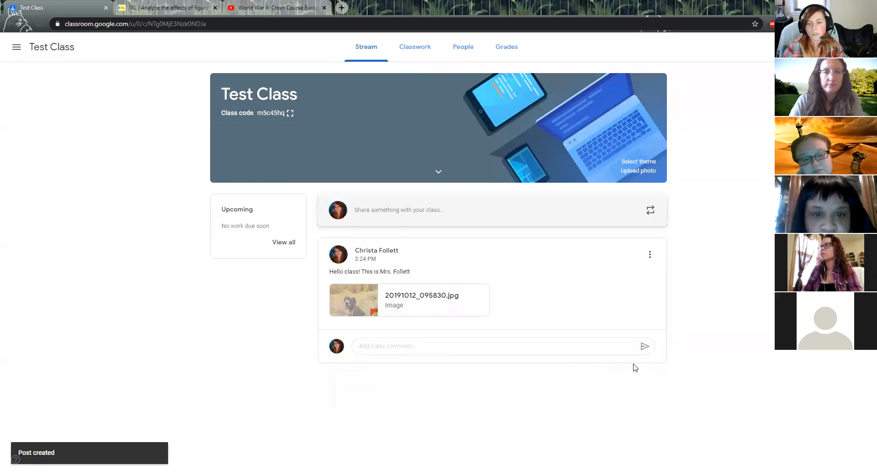
pyautogui.click(433, 216)
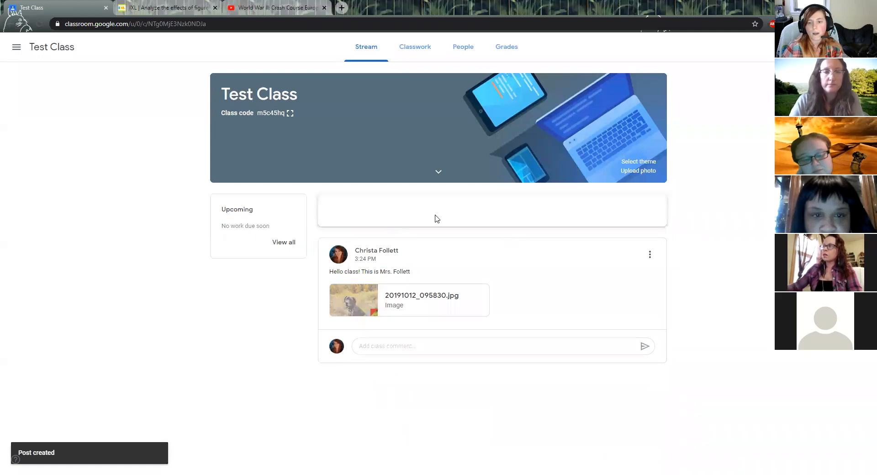
pyautogui.click(341, 327)
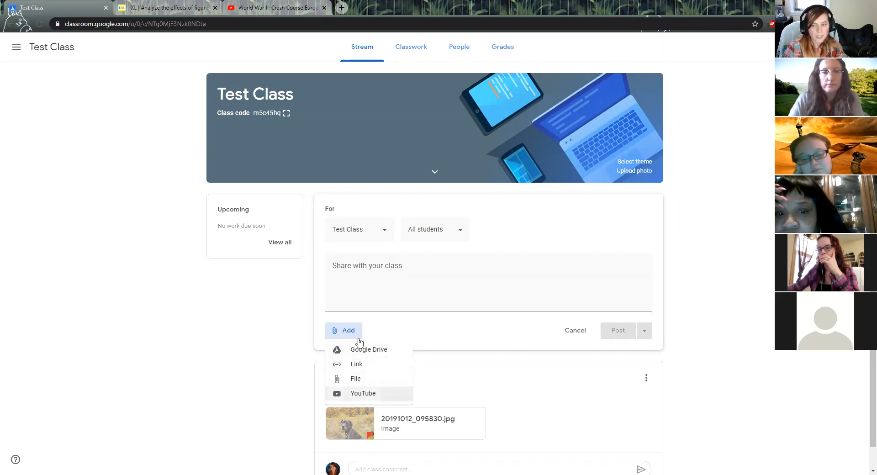
# Step: Go to Test Class's classwork and start a new assignment titled "Do this"
pyautogui.click(418, 53)
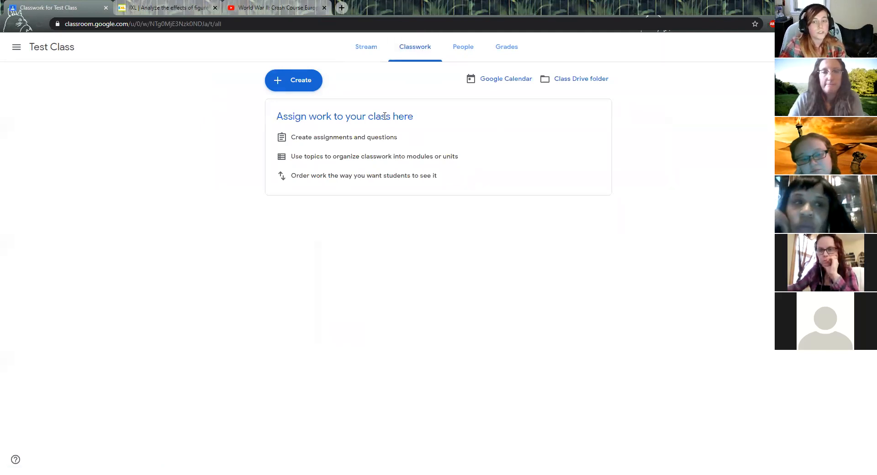
pyautogui.click(281, 82)
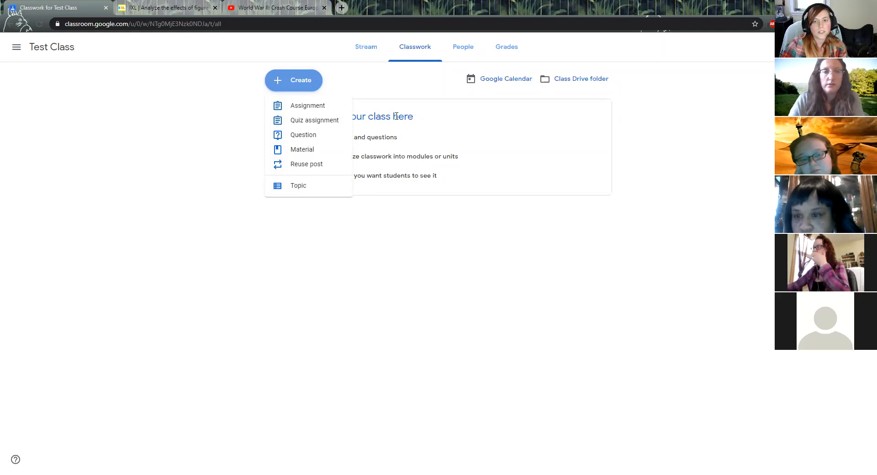
pyautogui.click(295, 106)
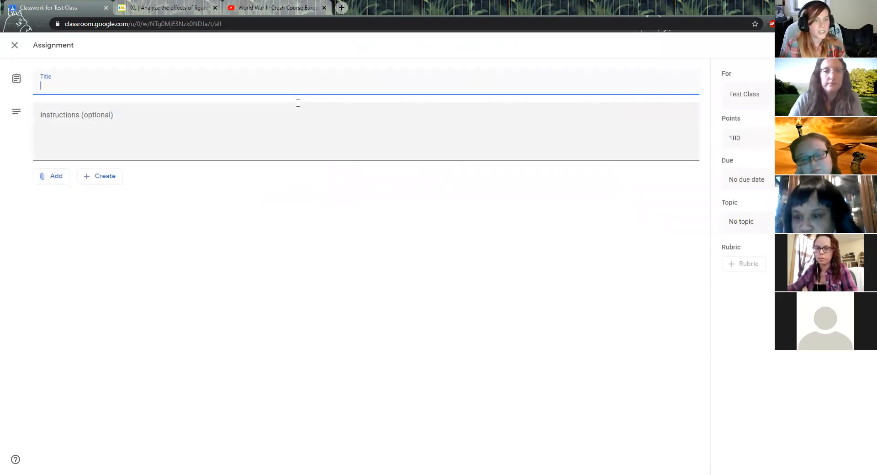
pyautogui.write('Do this')
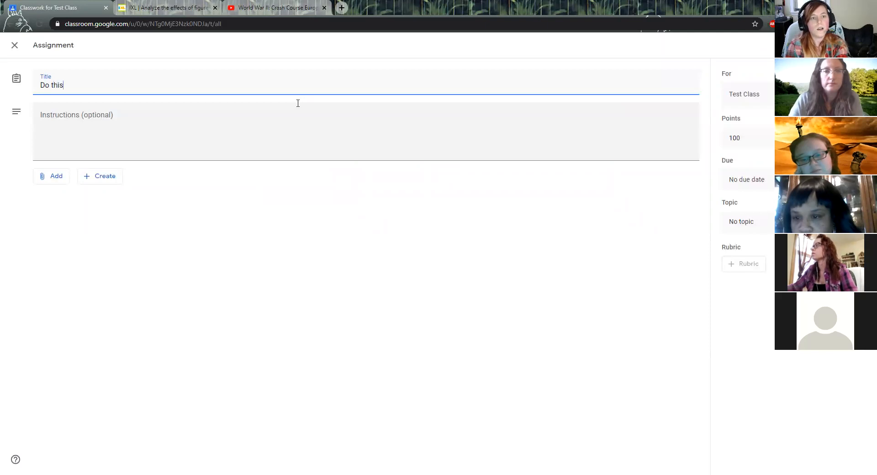
# Step: Enter the assignment instructions "Read the passage and answer the questions."
pyautogui.press('Tab')
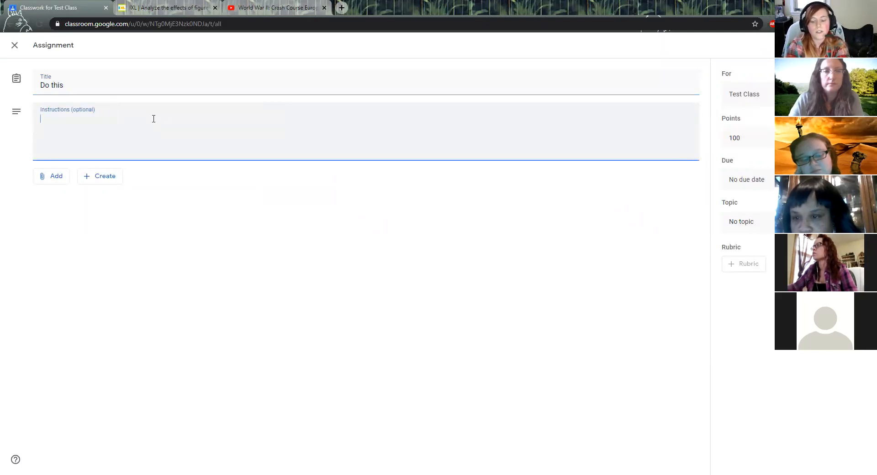
pyautogui.write('Read the passage and answer the questions.')
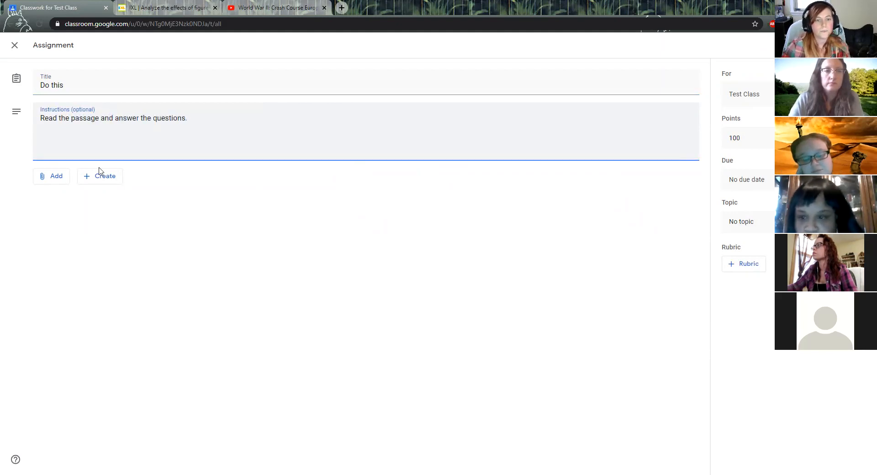
# Step: Attach the link of the open IXL page on analyzing the effects of figures of speech on meaning and tone to the assignment
pyautogui.click(55, 177)
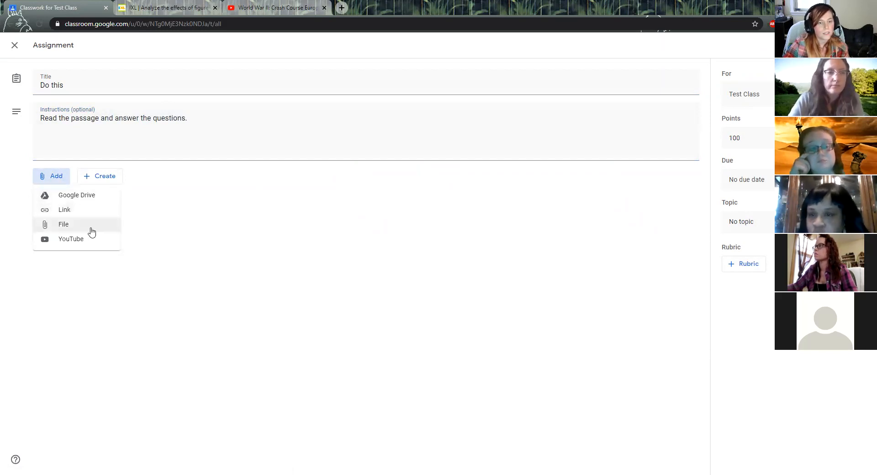
pyautogui.click(72, 213)
pyautogui.click(200, 3)
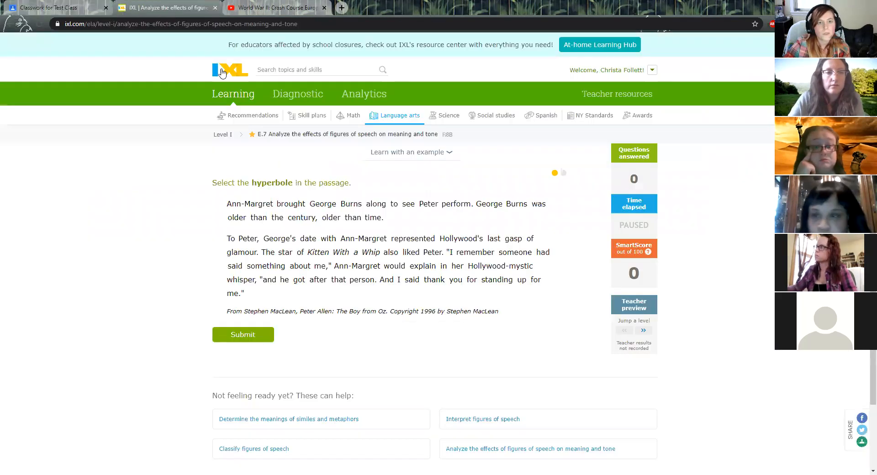
pyautogui.click(167, 24)
pyautogui.rightClick(167, 25)
pyautogui.click(206, 91)
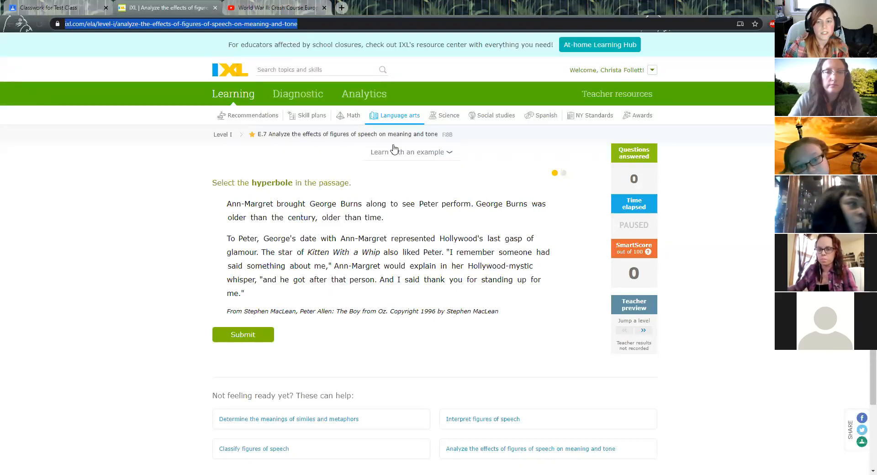
pyautogui.click(78, 8)
pyautogui.rightClick(424, 260)
pyautogui.click(454, 332)
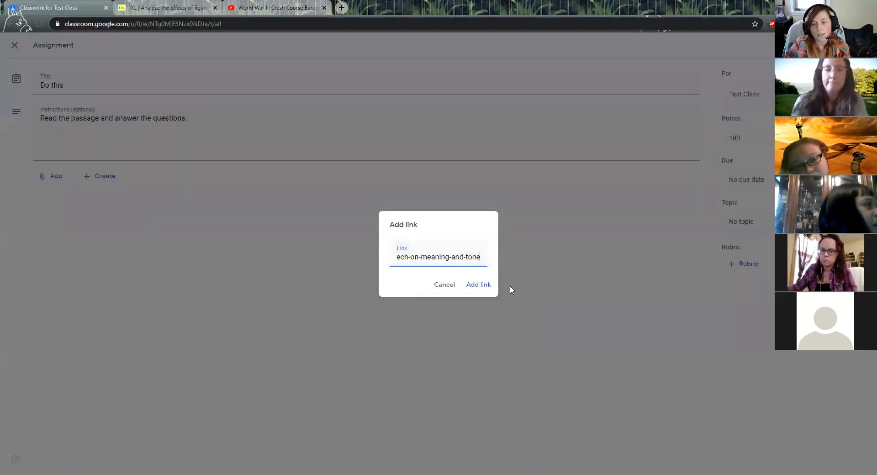
pyautogui.click(479, 285)
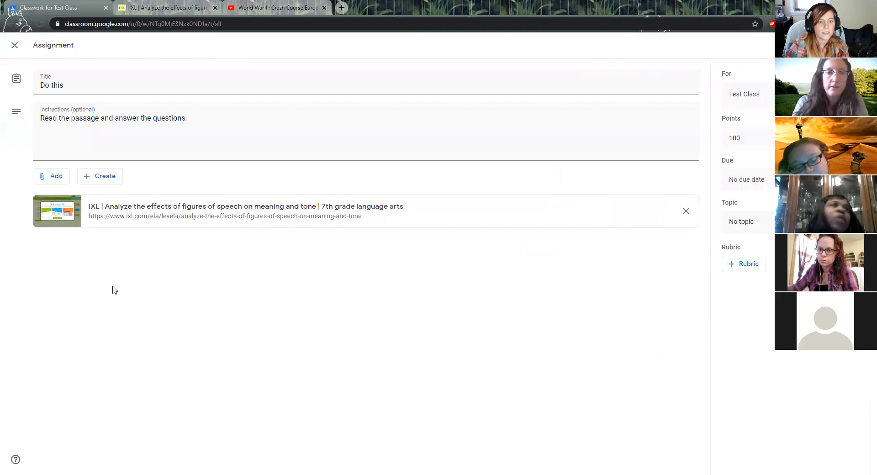
# Step: Retitle the assignment "Figures of Speech" and change its instructions to "Read the questions and answer to the best of your ability."
pyautogui.moveTo(75, 87); pyautogui.dragTo(44, 99)
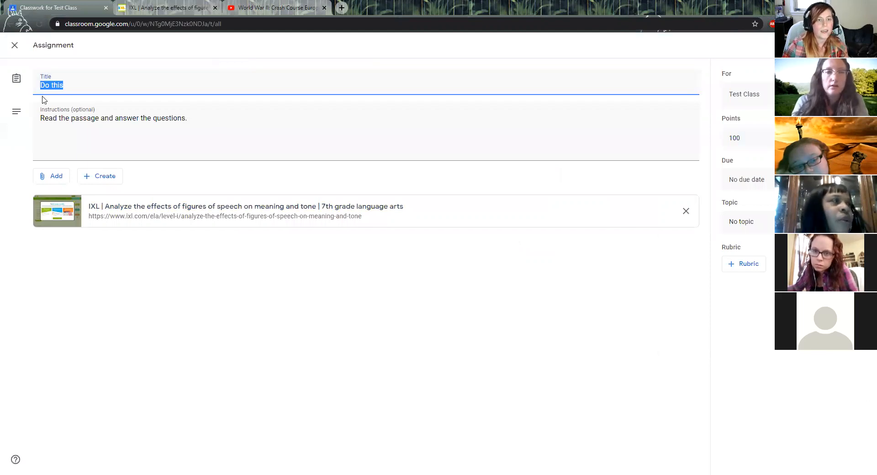
pyautogui.write('Figures of Speech')
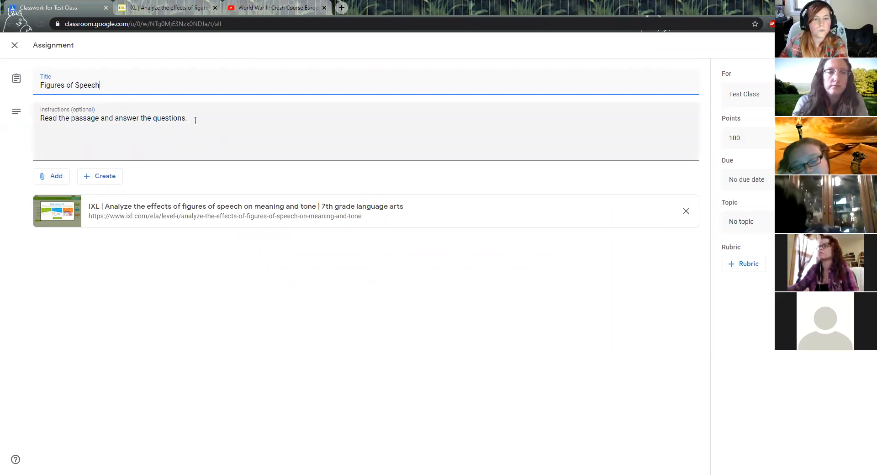
pyautogui.moveTo(196, 120); pyautogui.dragTo(70, 118)
pyautogui.write('quest')
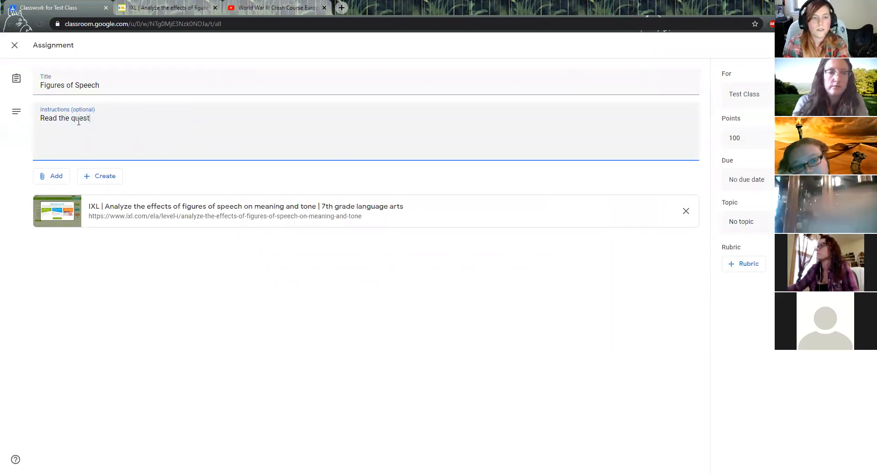
pyautogui.write('ions and answer to the best of your ability.')
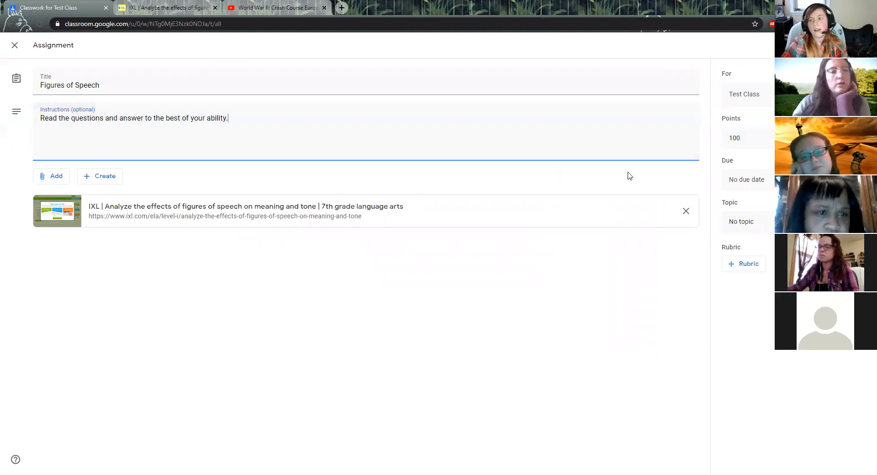
# Step: Create a new Google Form from the assignment, decline the tour and enter the first question "What is the theme of the passage?"
pyautogui.click(108, 178)
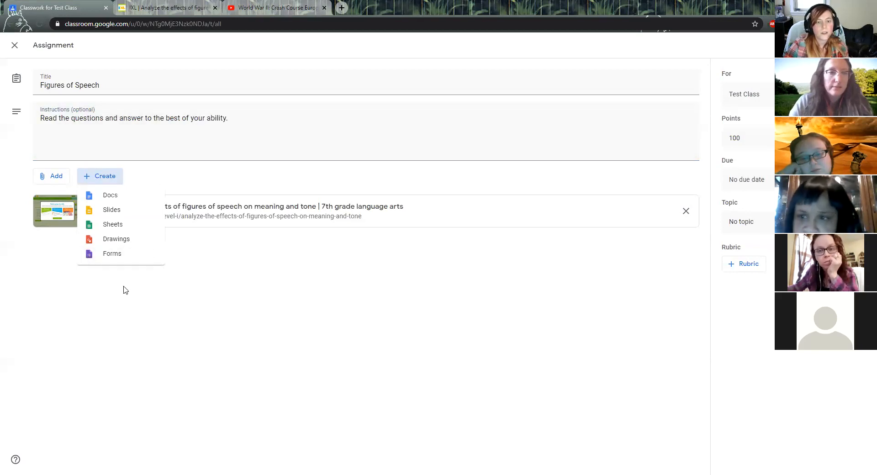
pyautogui.click(114, 259)
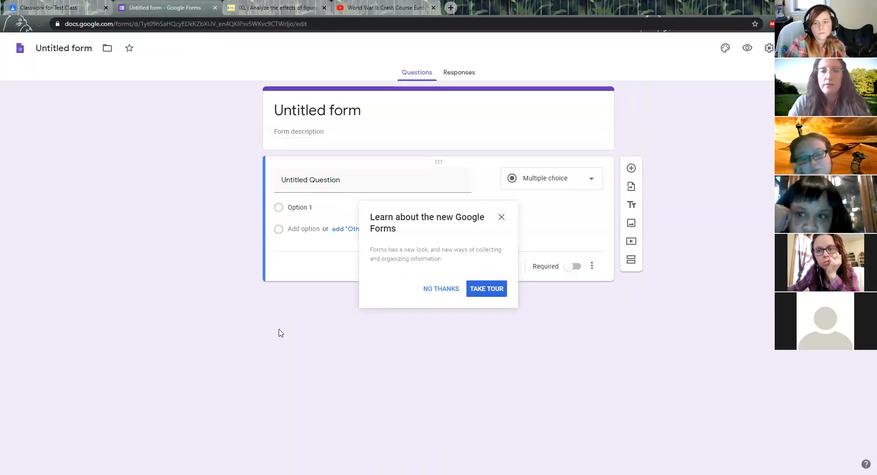
pyautogui.click(436, 292)
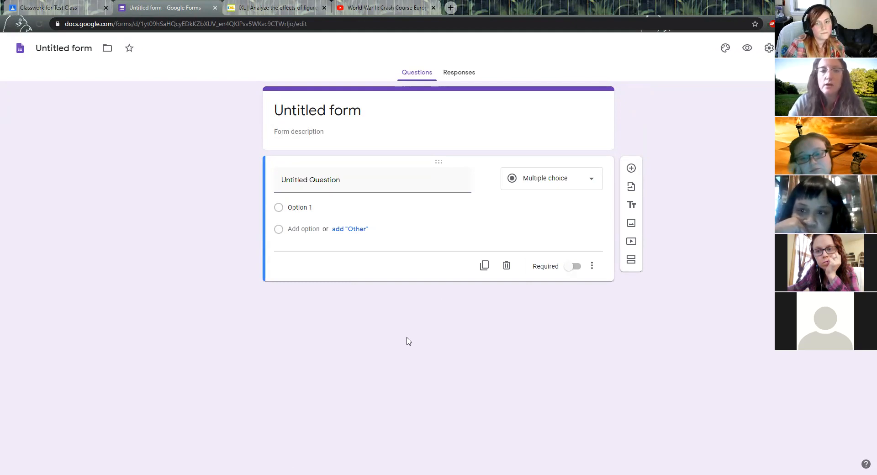
pyautogui.click(354, 110)
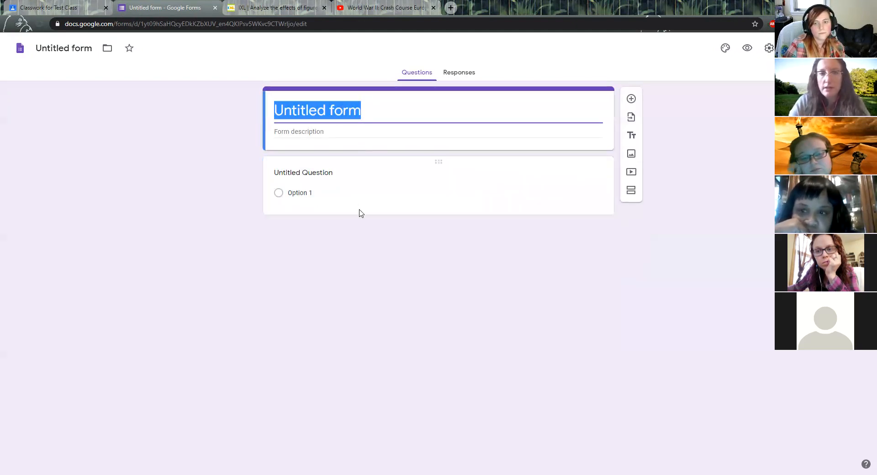
pyautogui.click(336, 179)
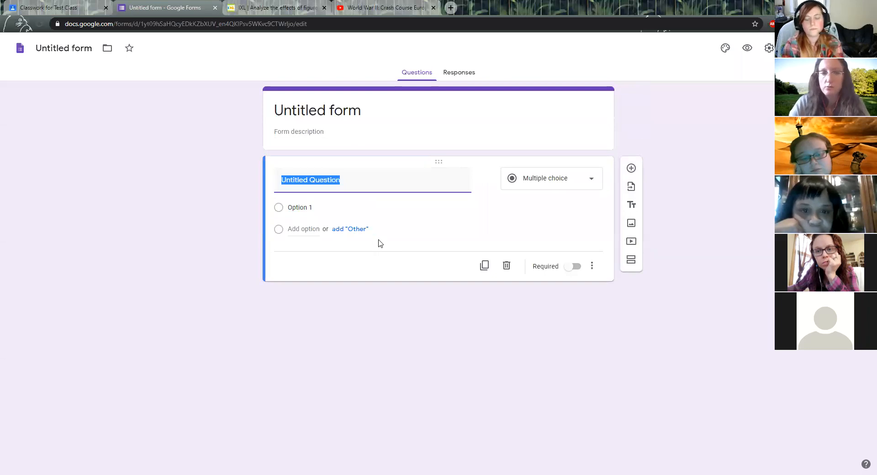
pyautogui.write('What is the theme of the passage?')
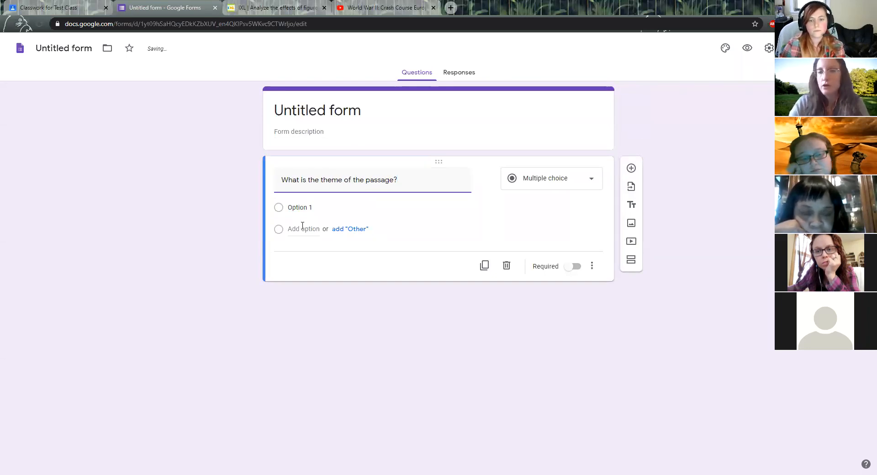
# Step: Give the question four answer choices: "Slow and steady wins the race", "Other options", "Option 3" and "Last option"
pyautogui.click(304, 208)
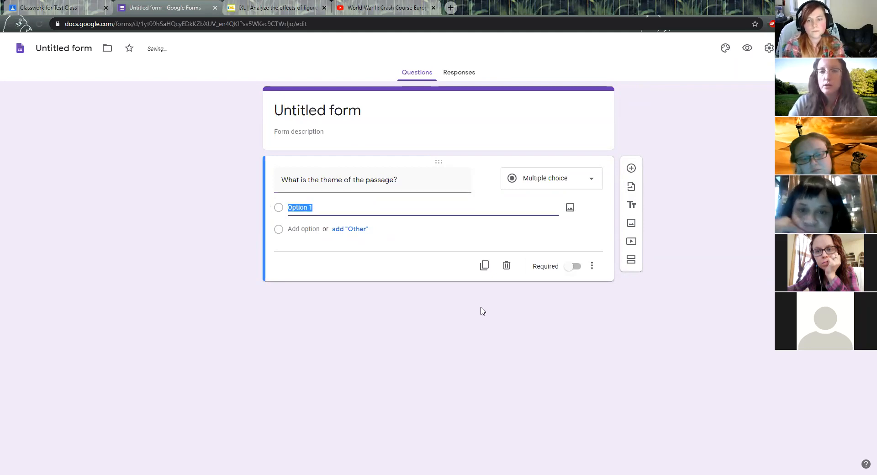
pyautogui.write('Slow an')
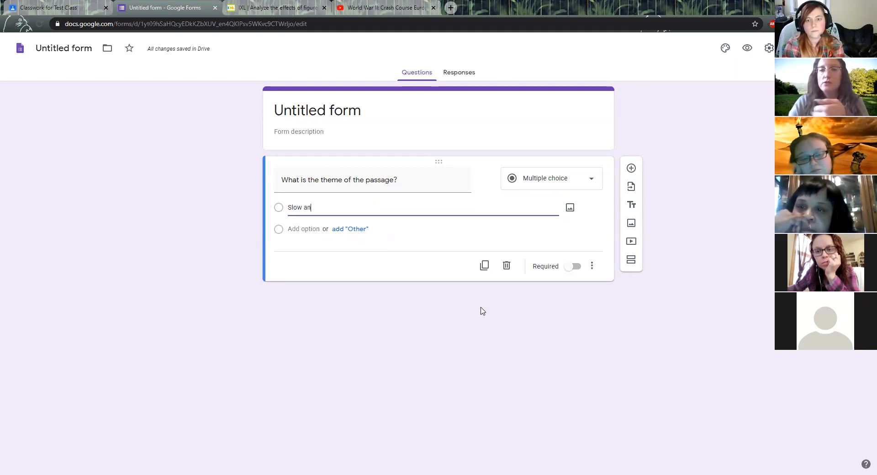
pyautogui.write('d steady wins the race')
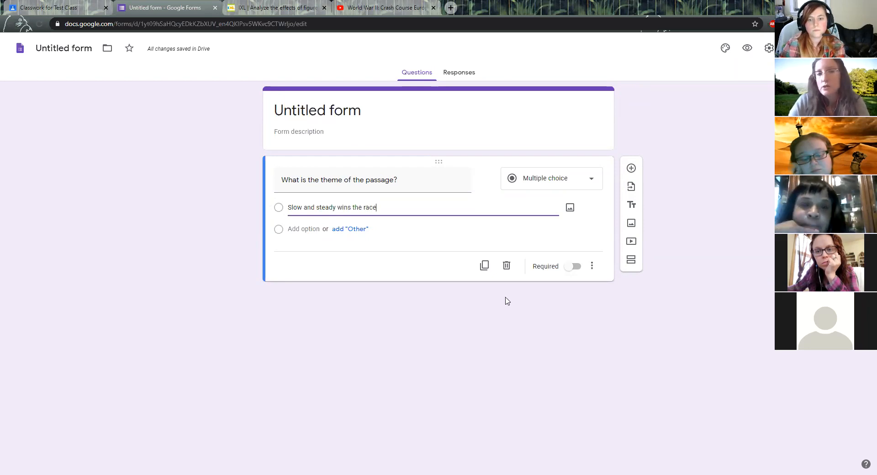
pyautogui.click(318, 229)
pyautogui.write('Other options')
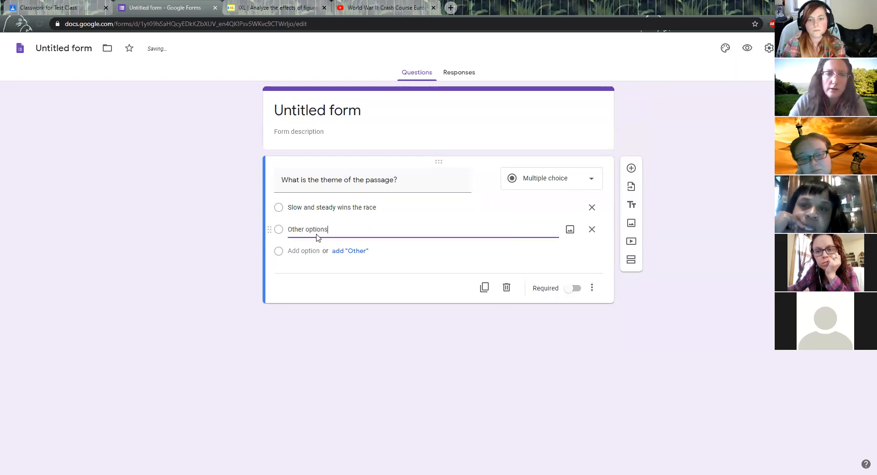
pyautogui.click(316, 251)
pyautogui.write('Other options')
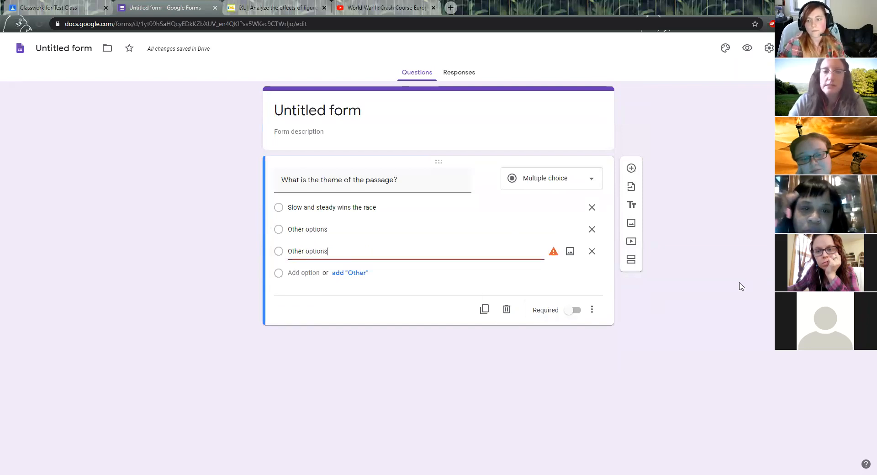
pyautogui.click(305, 273)
pyautogui.write('Last option')
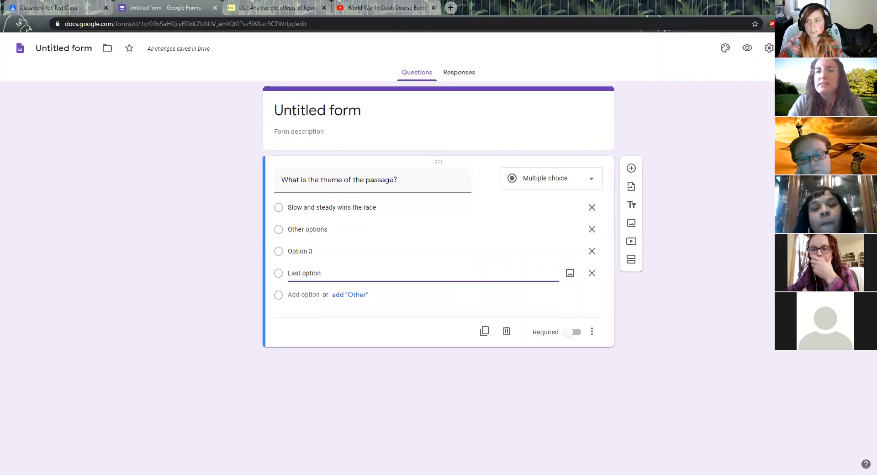
# Step: Turn the form into a quiz in its settings and save the change
pyautogui.click(771, 52)
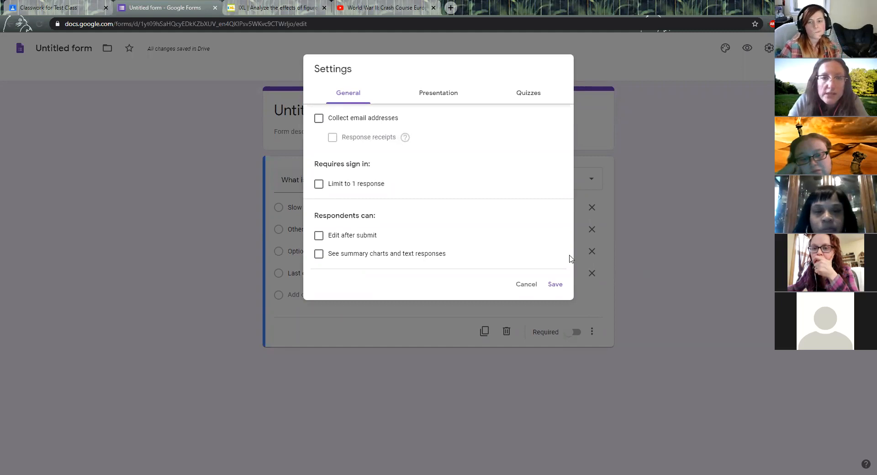
pyautogui.click(515, 103)
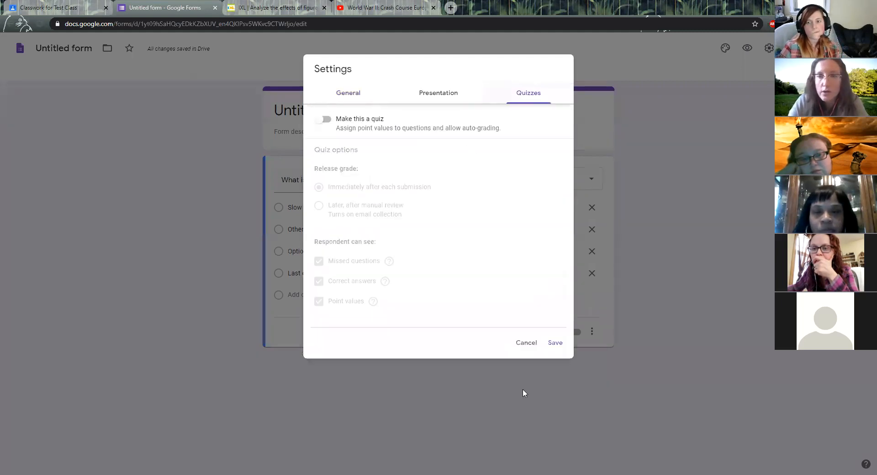
pyautogui.click(320, 122)
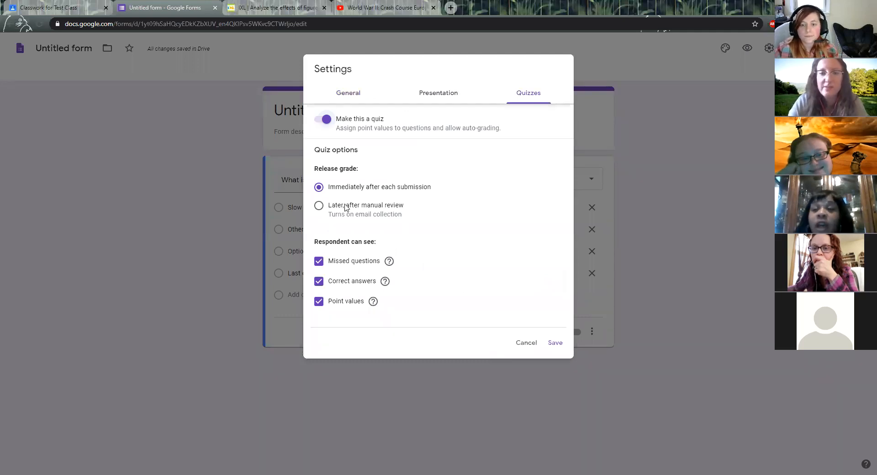
pyautogui.click(551, 343)
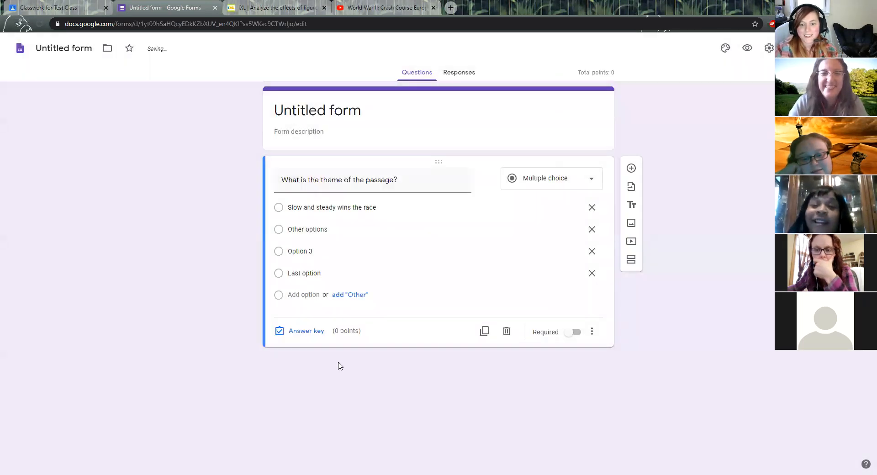
# Step: Mark "Slow and steady wins the race" as the correct answer in the question's answer key
pyautogui.click(295, 332)
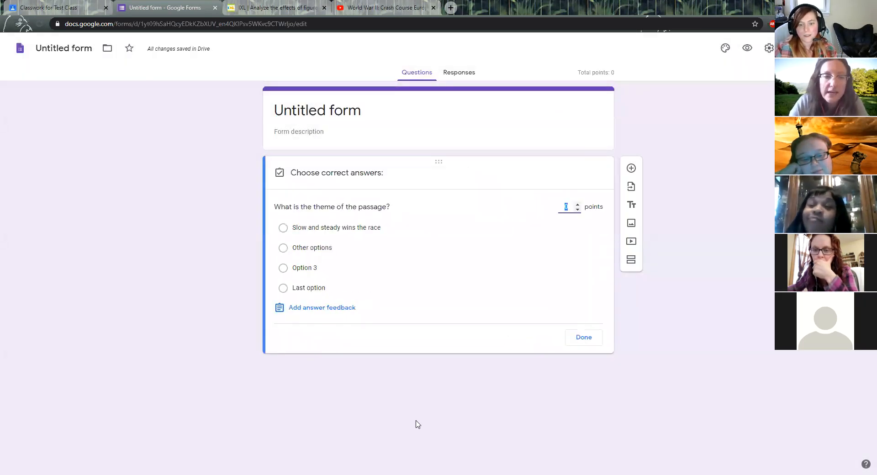
pyautogui.click(283, 228)
pyautogui.click(585, 338)
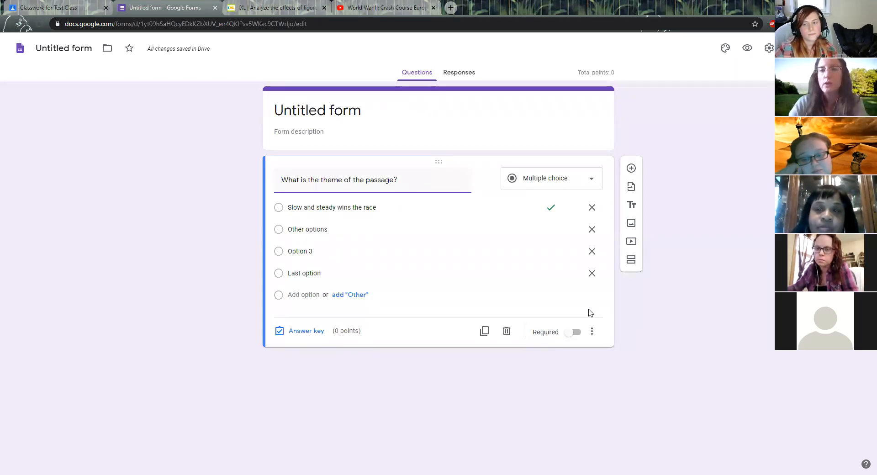
# Step: Check the form's responses, return to its questions and rename the form "Quiz"
pyautogui.click(473, 77)
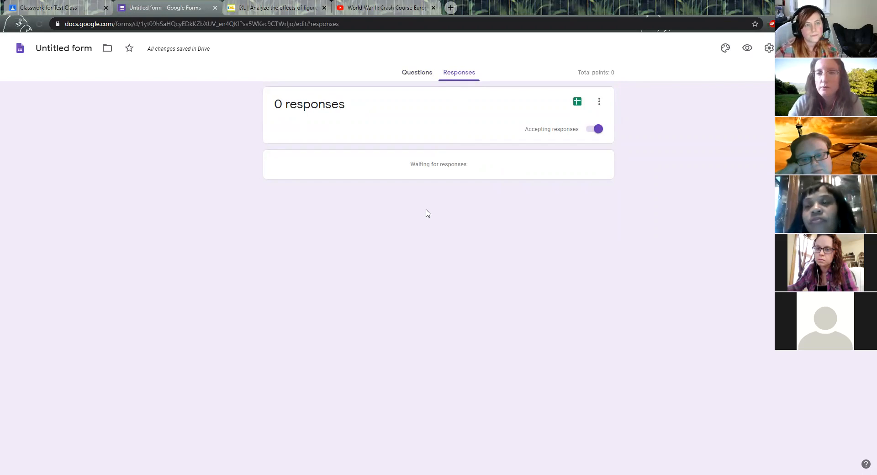
pyautogui.click(421, 78)
pyautogui.click(82, 50)
pyautogui.write('Quiz')
pyautogui.click(185, 168)
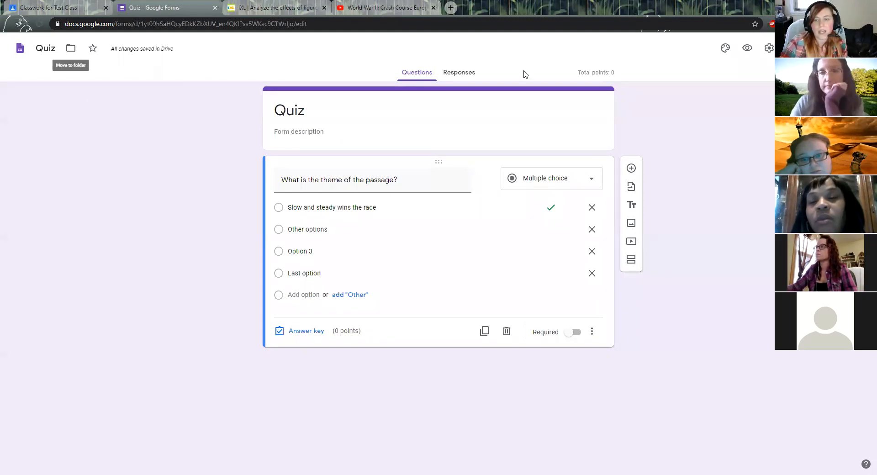
# Step: Look at the email and link options for sending the form and close them without sending
pyautogui.click(808, 48)
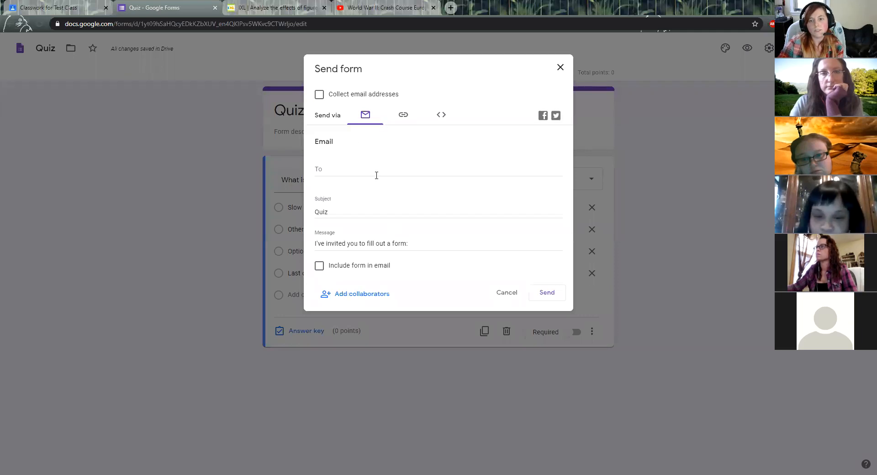
pyautogui.click(402, 118)
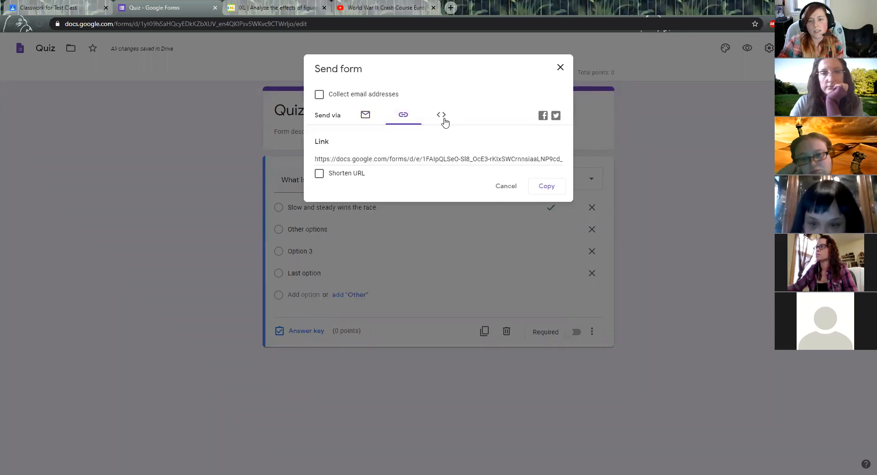
pyautogui.click(365, 116)
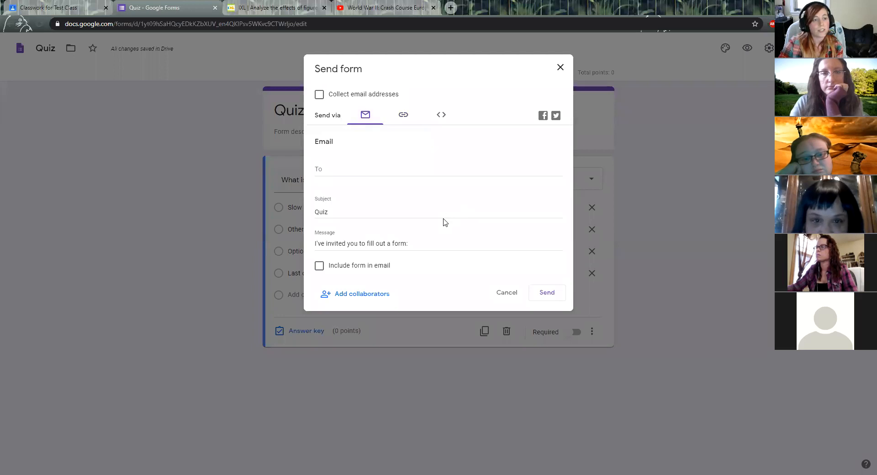
pyautogui.click(503, 294)
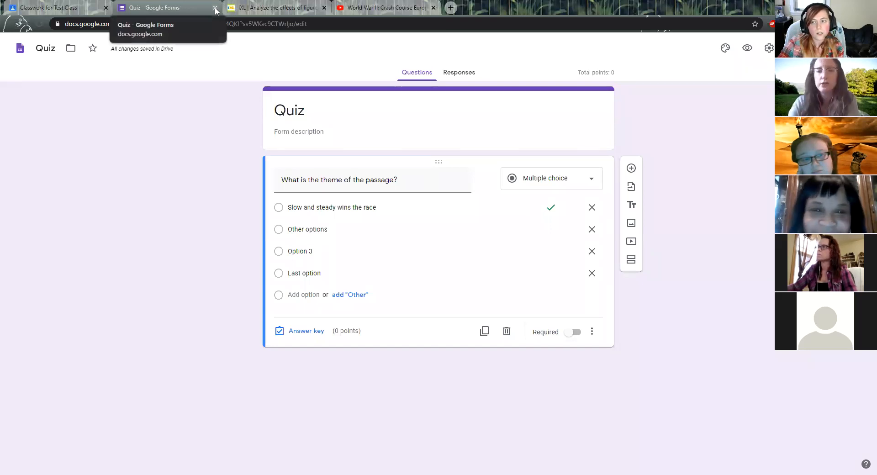
# Step: Return to the assignment, open its attached form to check that it shows the quiz, and close the form again
pyautogui.click(215, 8)
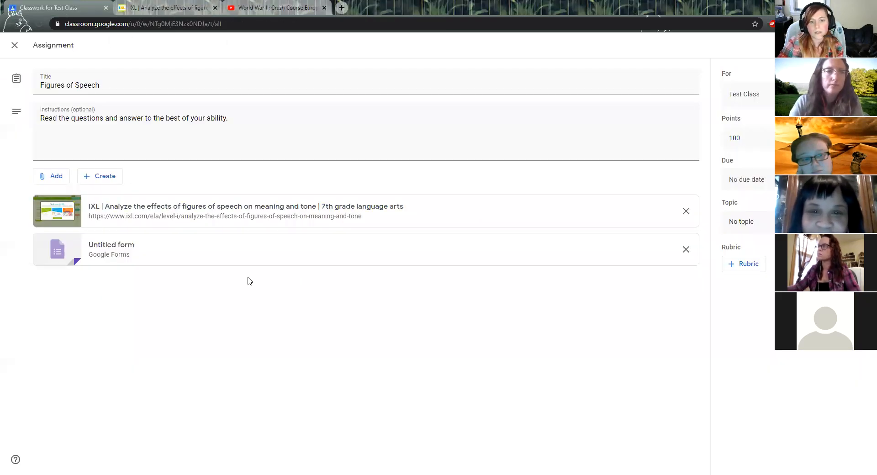
pyautogui.click(122, 246)
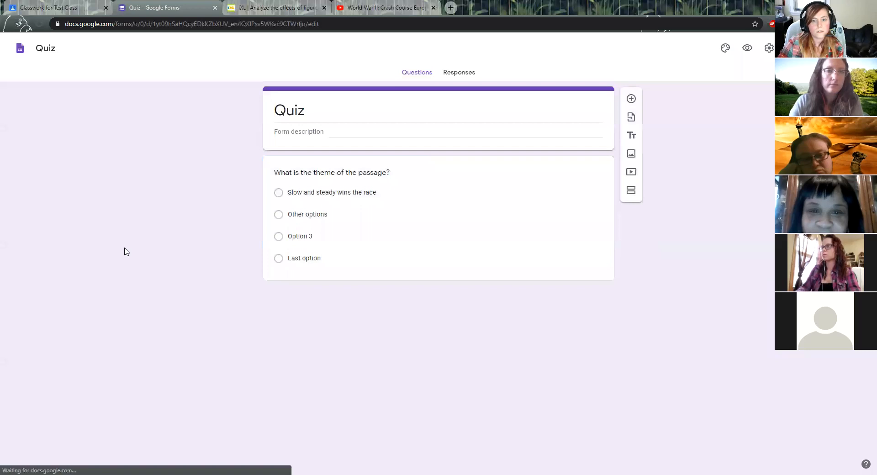
pyautogui.click(215, 7)
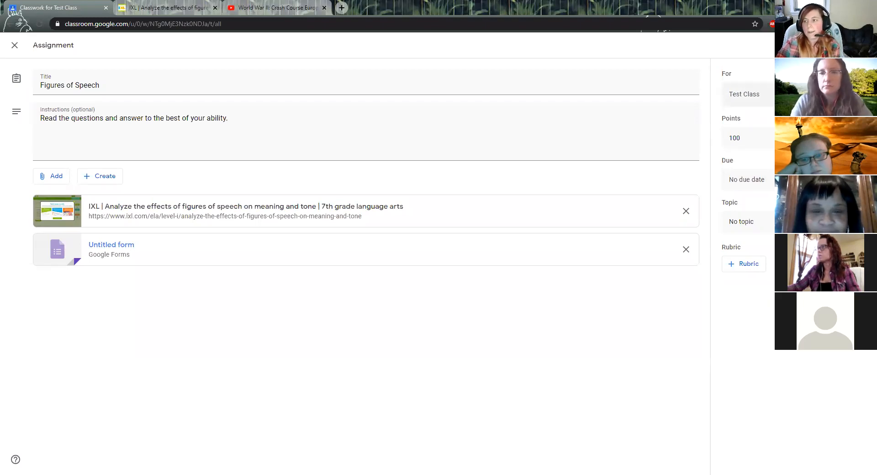
# Step: Look through the assignment's class, student and points options without changing them
pyautogui.click(759, 97)
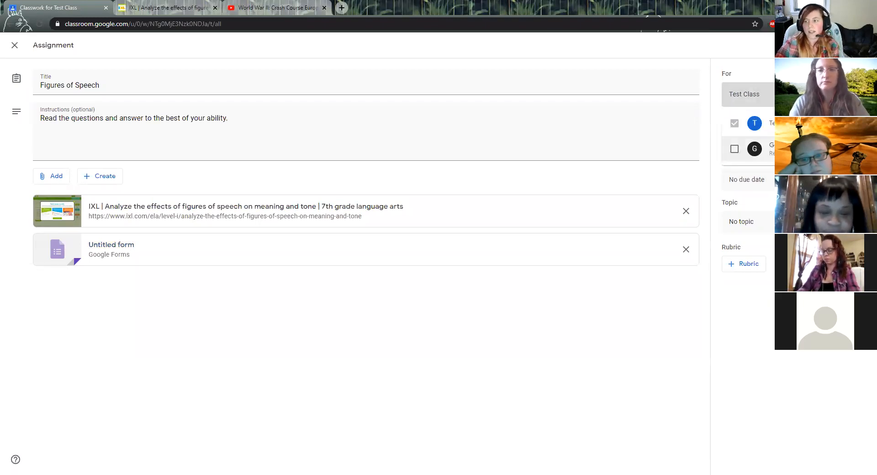
pyautogui.click(770, 98)
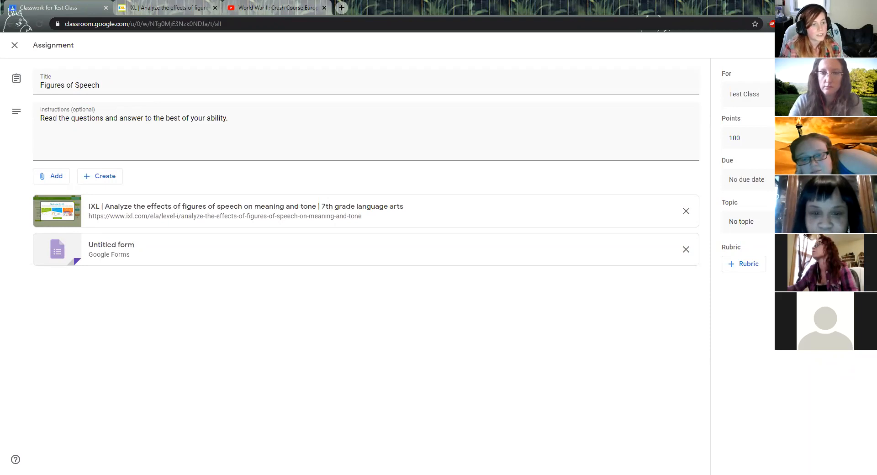
pyautogui.click(830, 95)
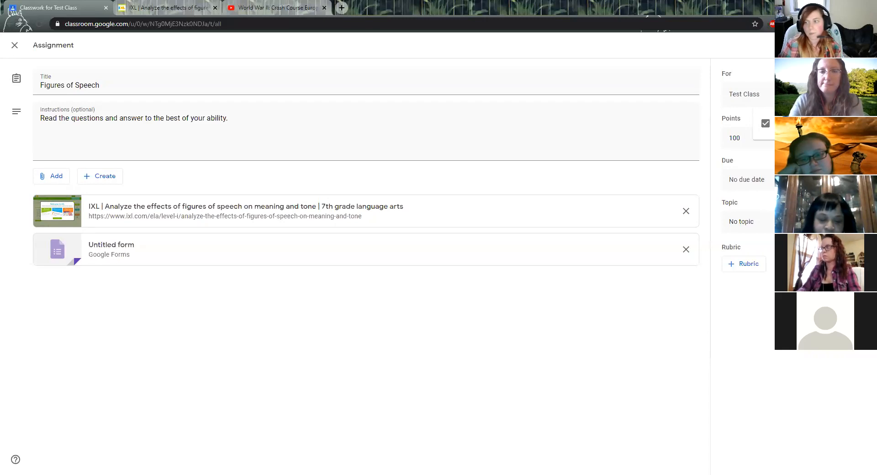
pyautogui.click(773, 162)
pyautogui.click(756, 137)
pyautogui.click(777, 161)
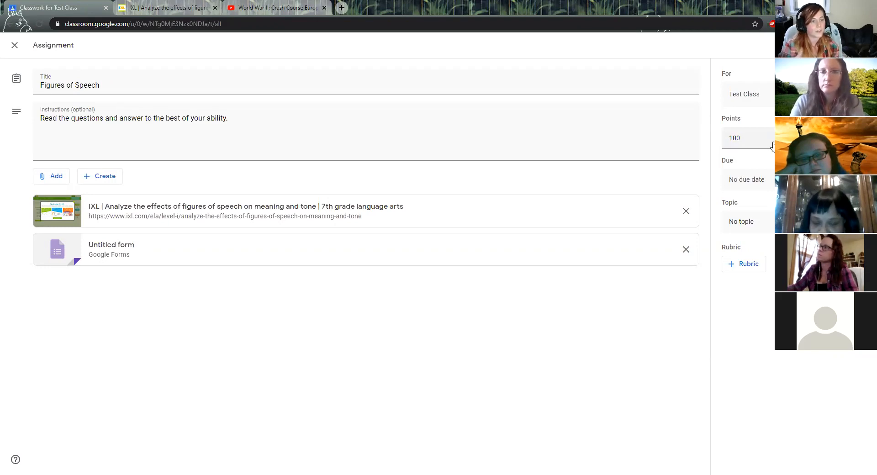
pyautogui.click(745, 144)
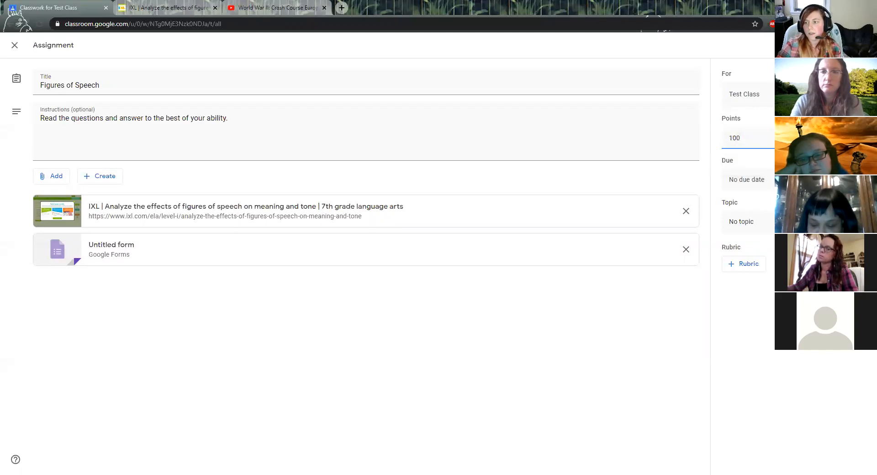
# Step: Set the assignment's due date to Apr 3, 2020 with a due time of 11:59 PM
pyautogui.click(743, 184)
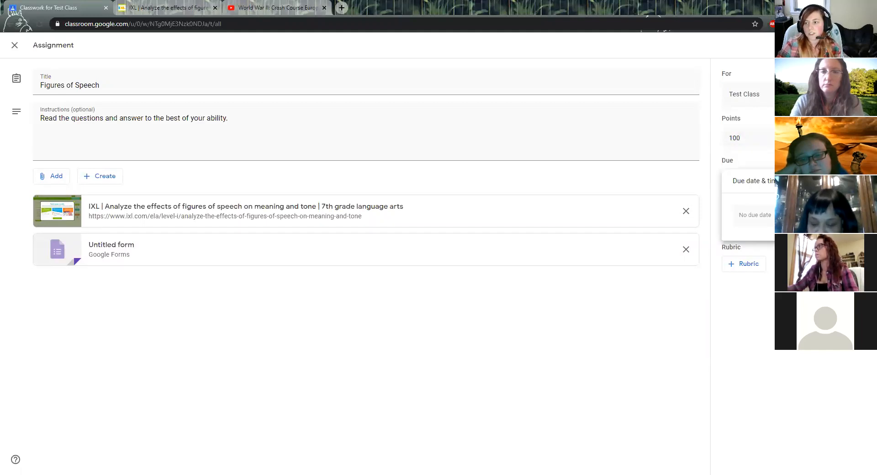
pyautogui.click(749, 215)
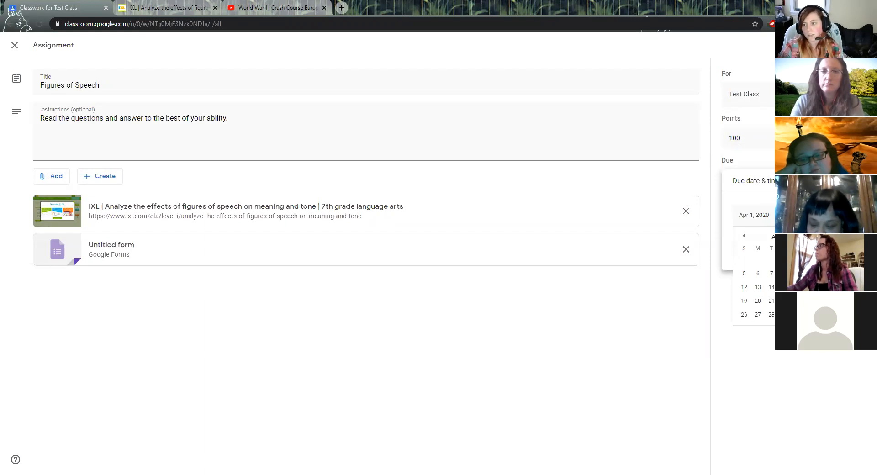
pyautogui.click(813, 260)
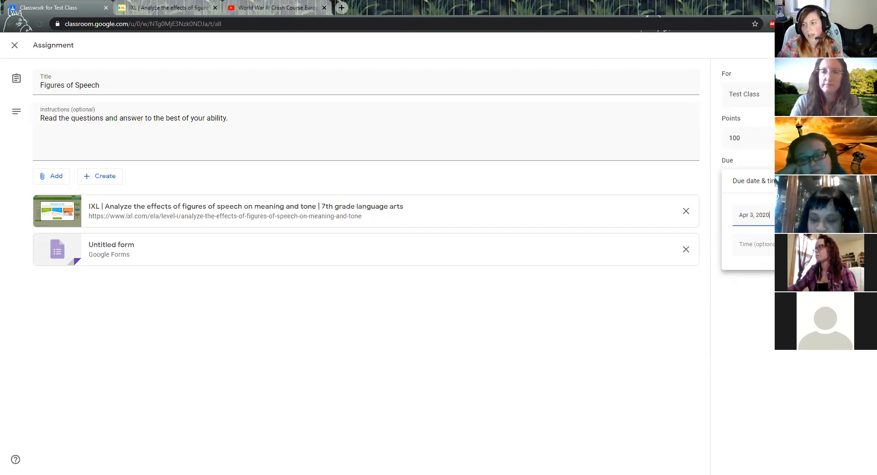
pyautogui.click(773, 254)
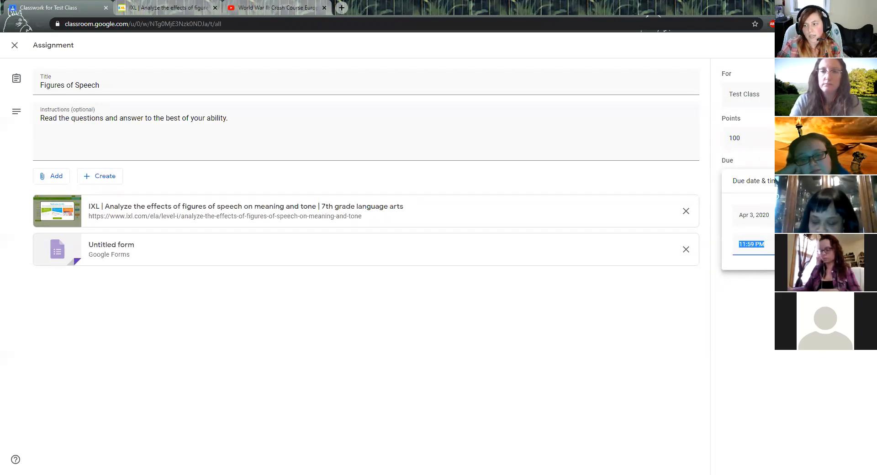
pyautogui.click(785, 364)
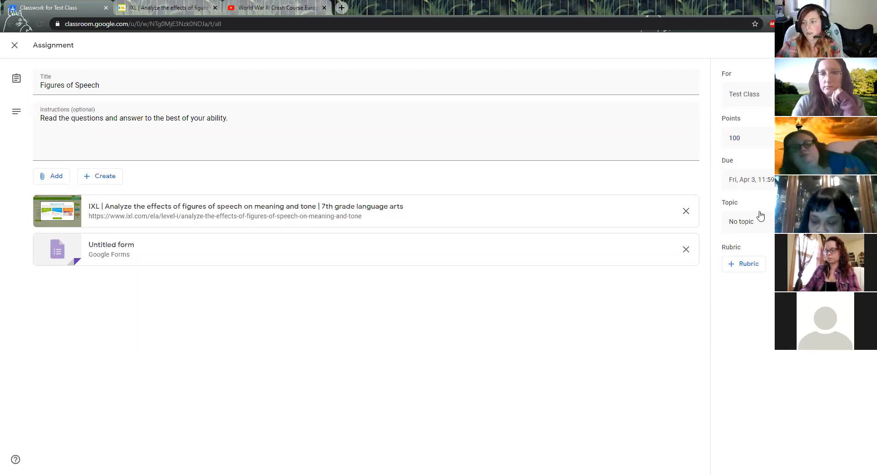
# Step: Create a new topic named "Assignments" for the Figures of Speech assignment
pyautogui.click(762, 228)
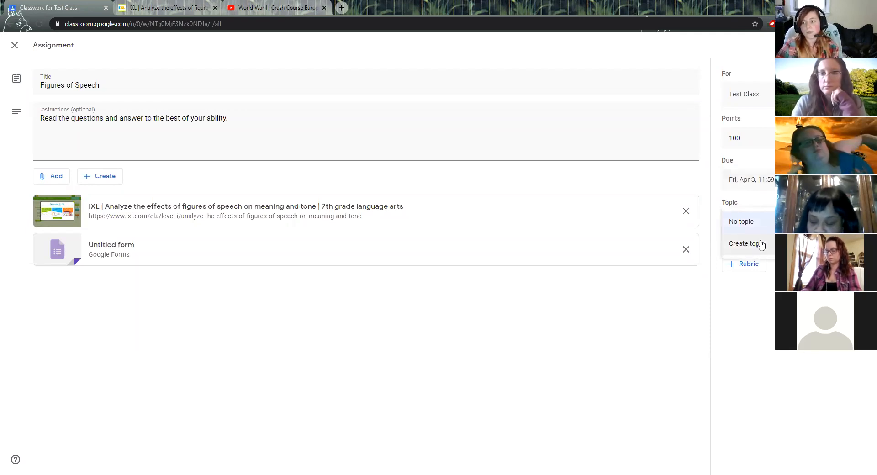
pyautogui.click(762, 246)
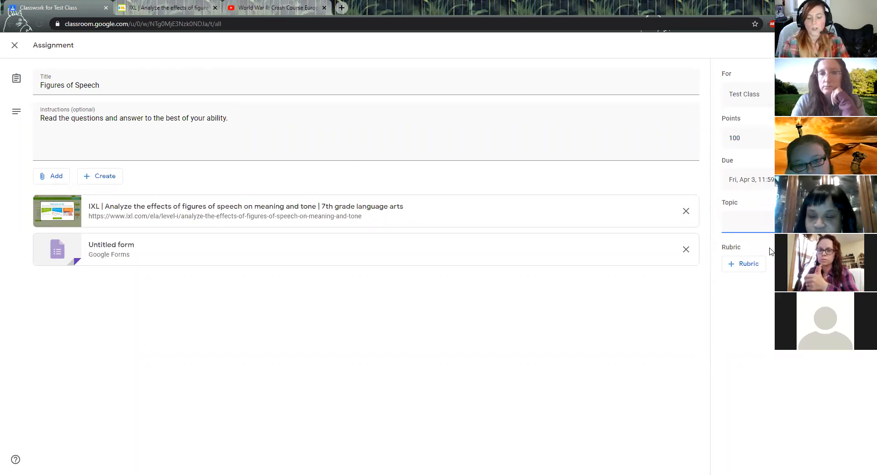
pyautogui.press('BackSpace')
pyautogui.write('Assignments')
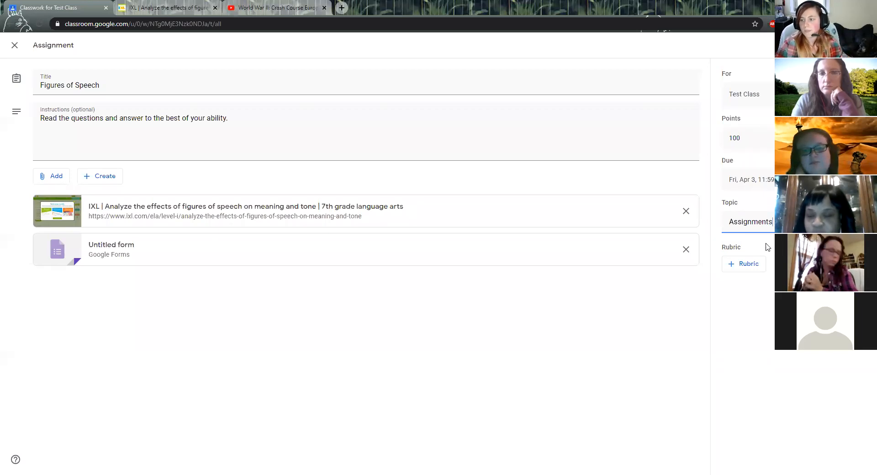
# Step: Check the options for adding a rubric and post the assignment to the class
pyautogui.click(741, 264)
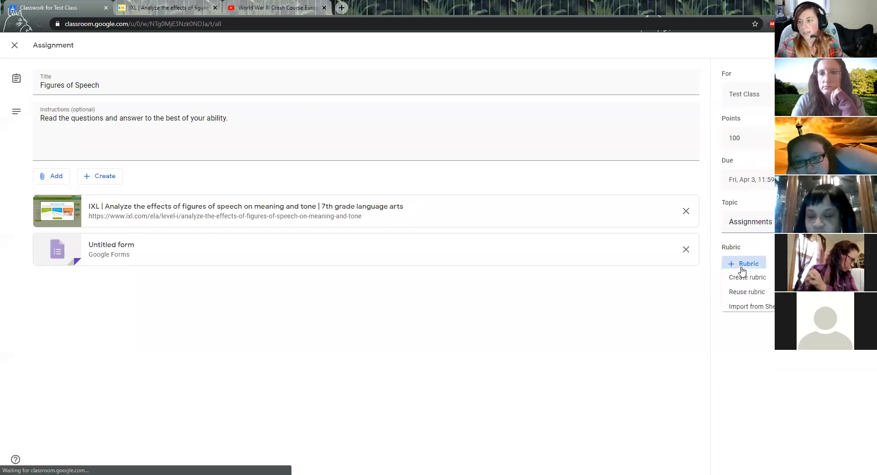
pyautogui.click(745, 264)
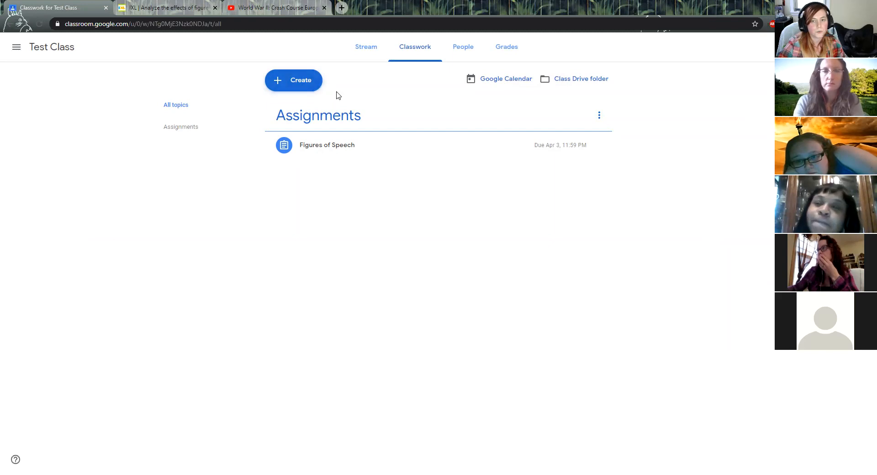
# Step: Start a class material titled "Video resource" with the description "This video will help you learn about World War II"
pyautogui.click(316, 86)
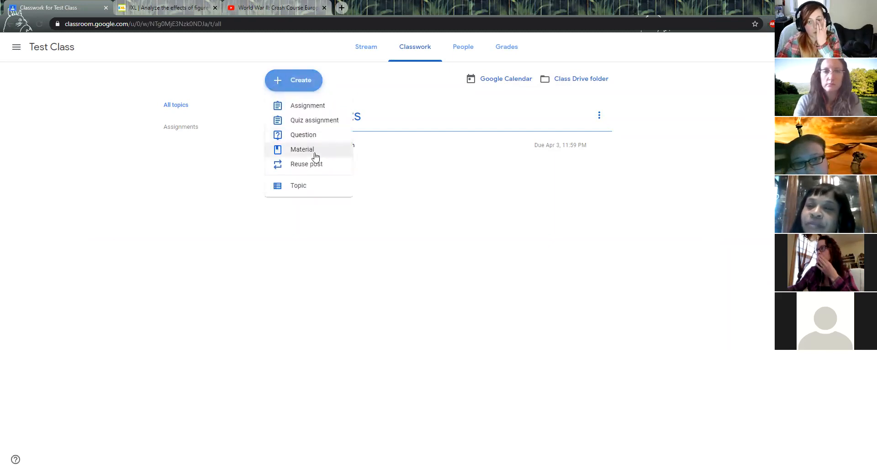
pyautogui.click(314, 152)
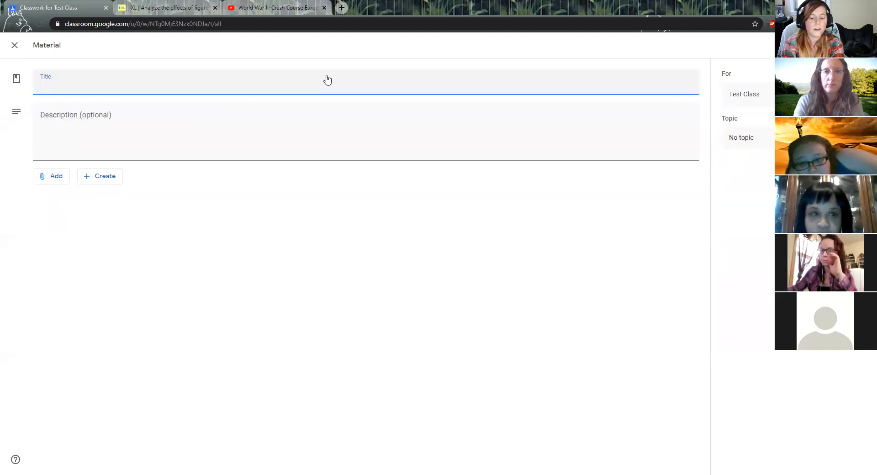
pyautogui.write('Video resource')
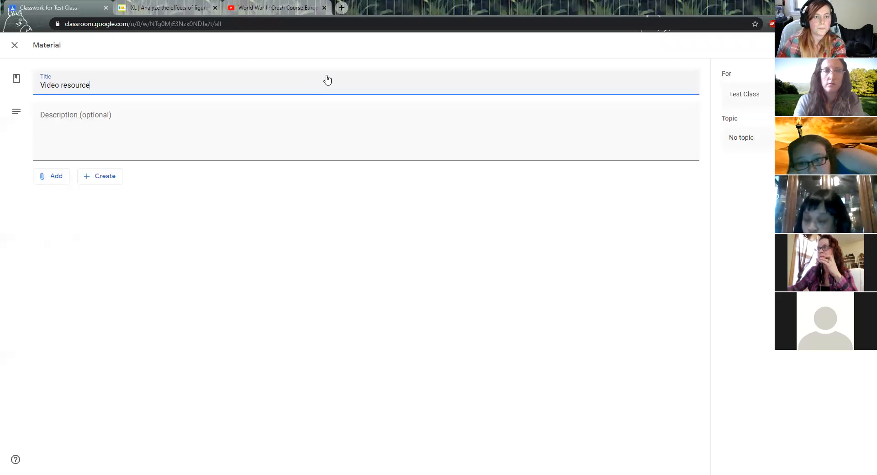
pyautogui.click(254, 132)
pyautogui.write('This vi')
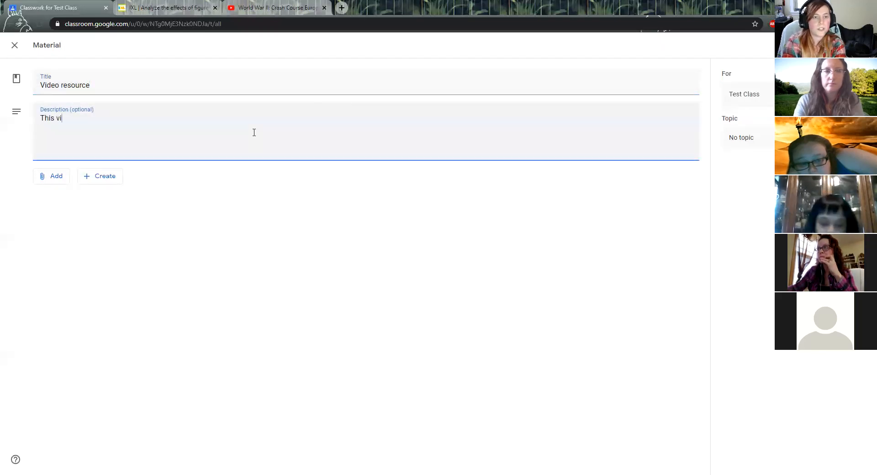
pyautogui.write('deo will helpo')
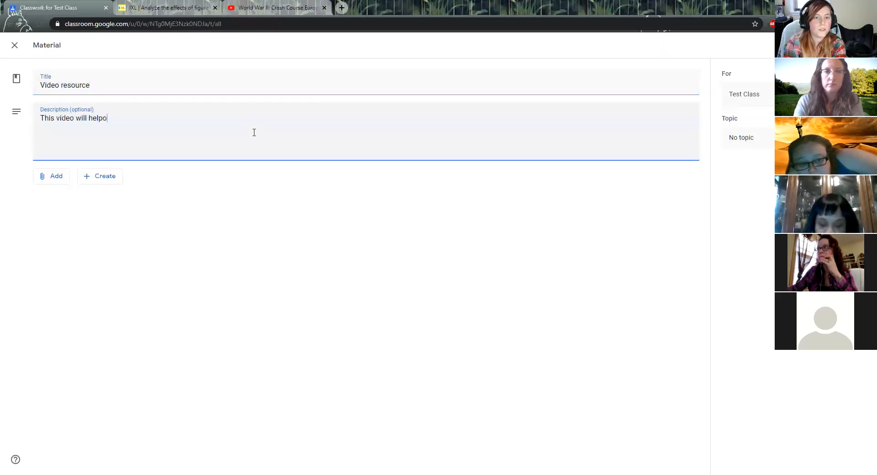
pyautogui.press('BackSpace')
pyautogui.write(' you lea')
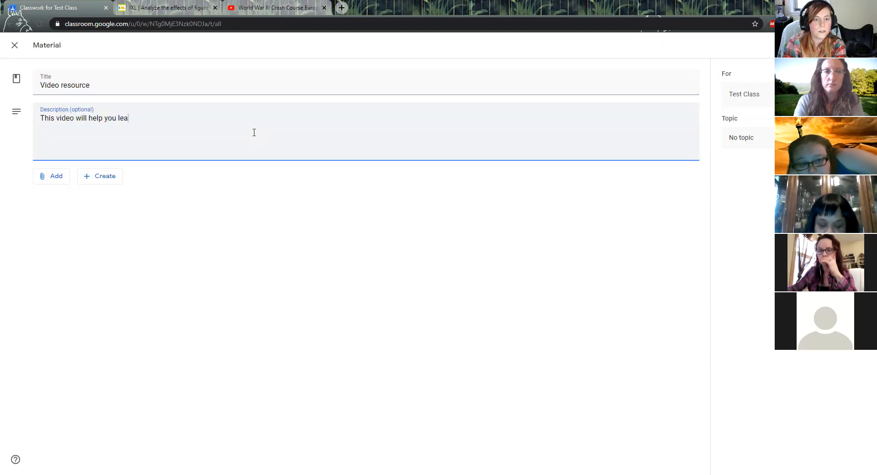
pyautogui.write('rn anbout')
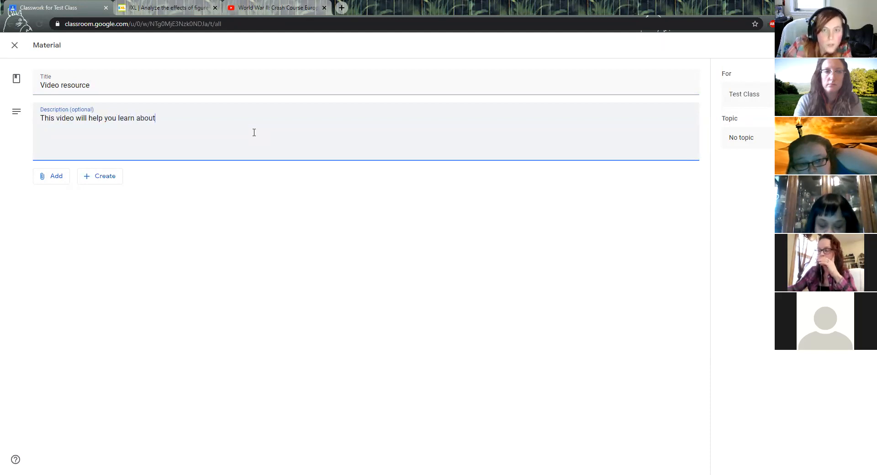
pyautogui.write(' World War II')
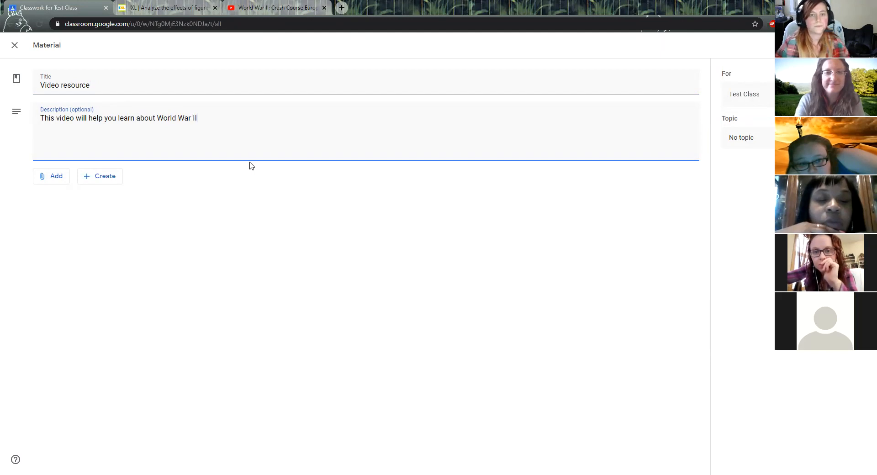
# Step: Attach the YouTube video "World War II: Crash Course European History #38" to the material, using the URL copied from its open page
pyautogui.click(43, 181)
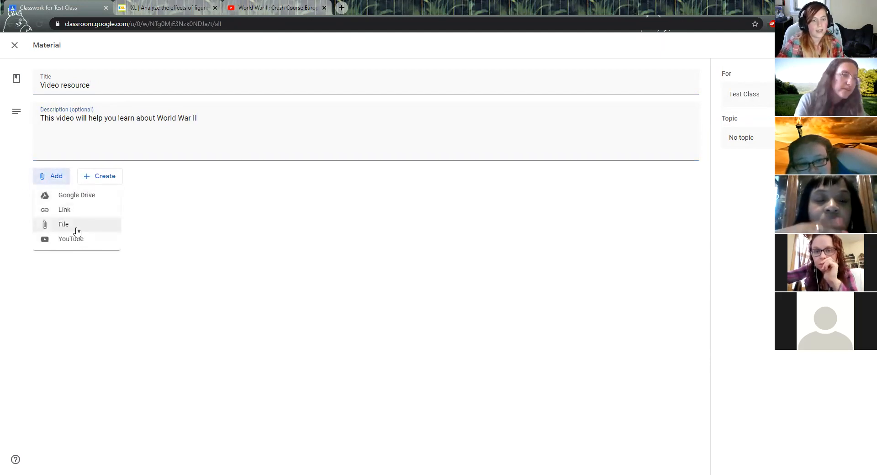
pyautogui.click(80, 240)
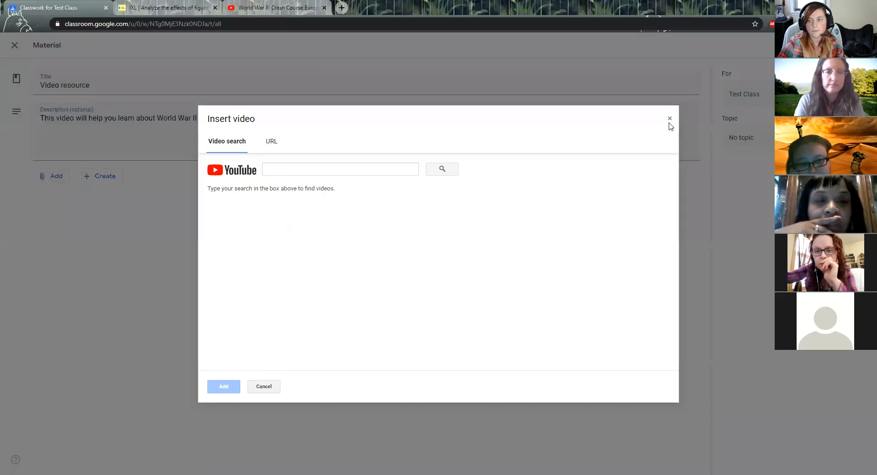
pyautogui.click(271, 141)
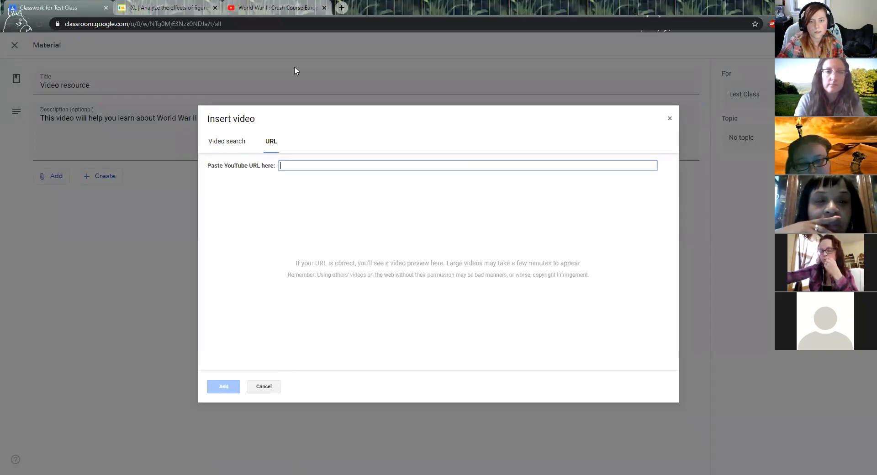
pyautogui.click(241, 9)
pyautogui.click(142, 24)
pyautogui.rightClick(143, 24)
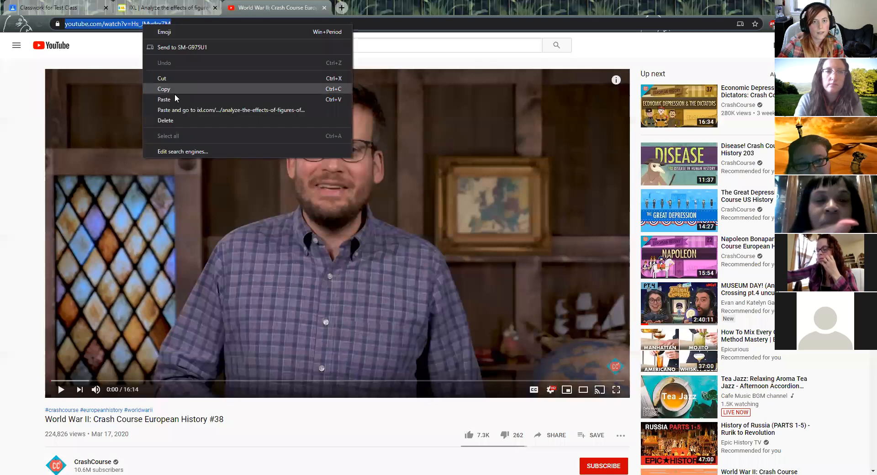
pyautogui.click(173, 89)
pyautogui.click(65, 7)
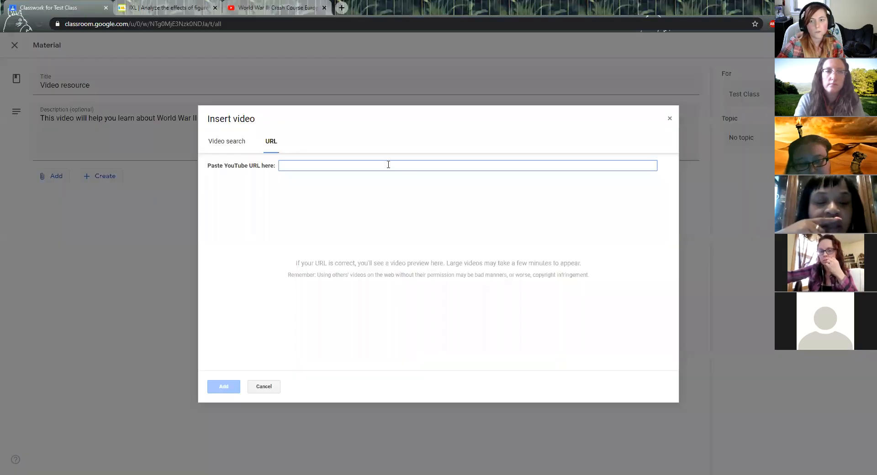
pyautogui.rightClick(389, 164)
pyautogui.click(407, 235)
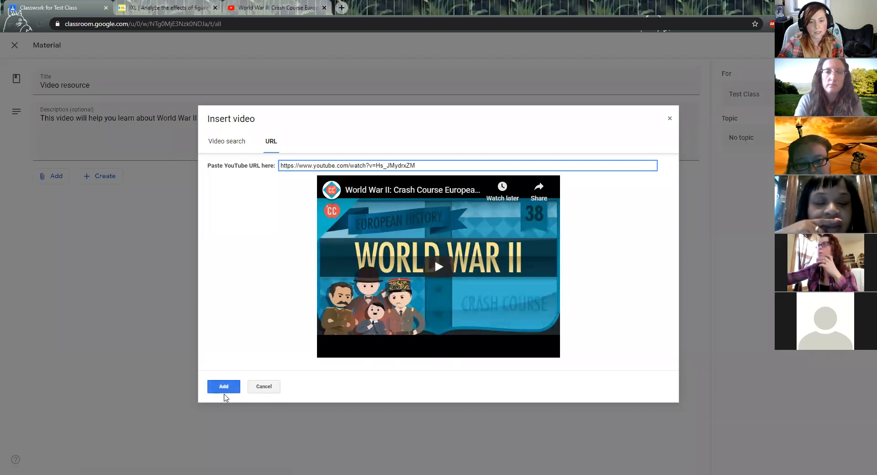
pyautogui.click(224, 387)
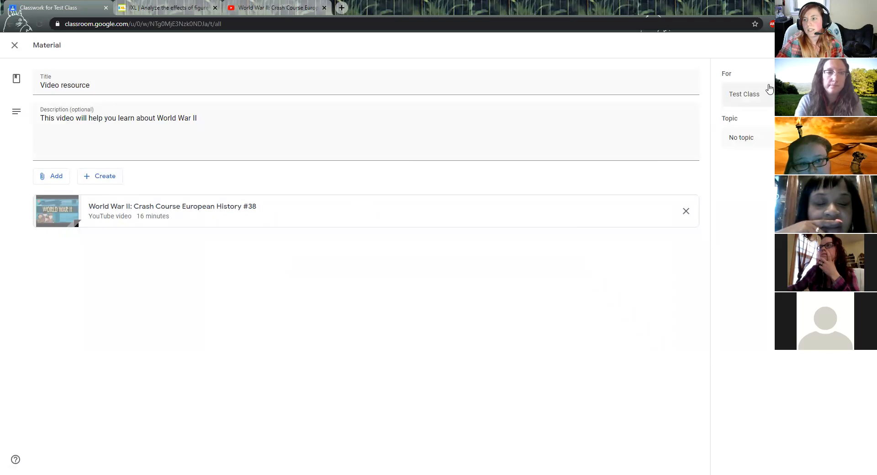
# Step: Create a new topic named "Resources" for the video material
pyautogui.click(761, 146)
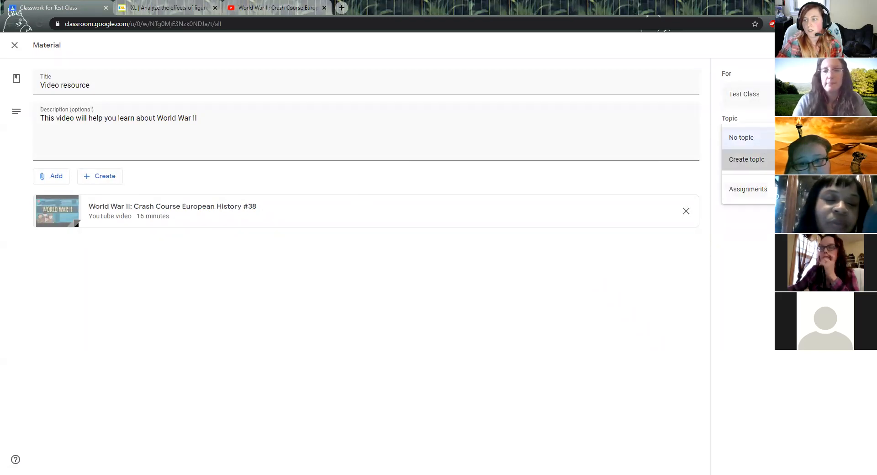
pyautogui.click(749, 159)
pyautogui.write('Resources')
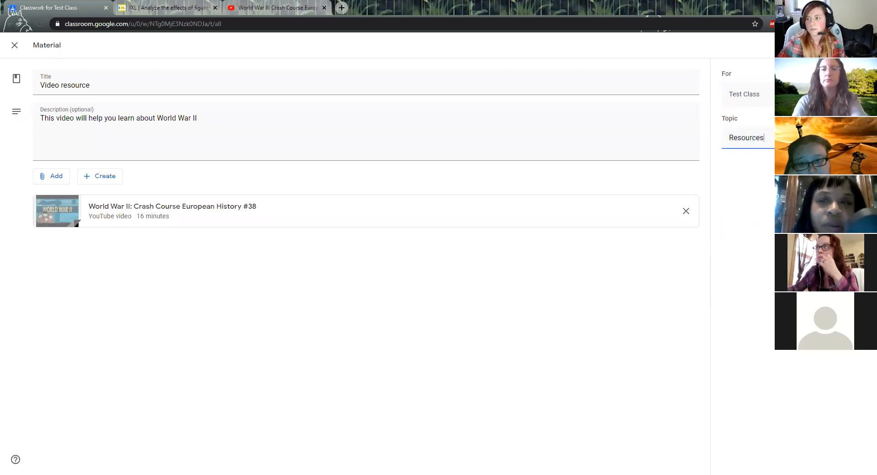
# Step: Post the video resource material to the class
pyautogui.click(834, 45)
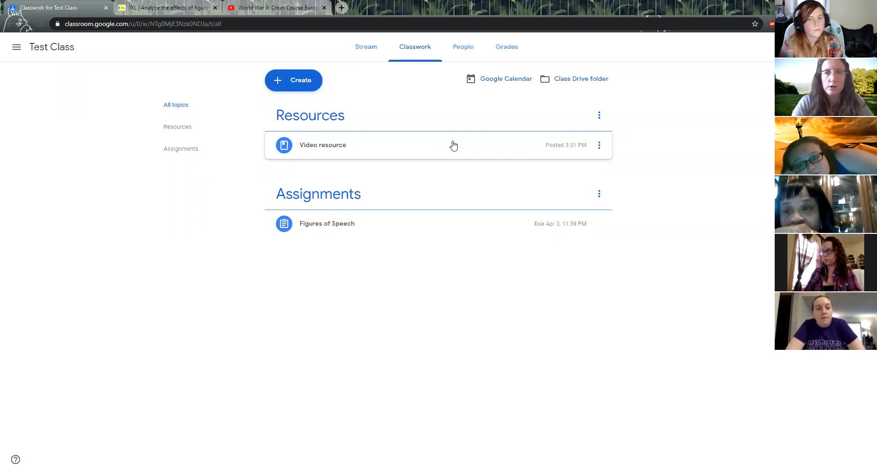
# Step: Start a class question titled "How is your week going?" with the instructions "Please answer below as to how your week is going"
pyautogui.click(293, 86)
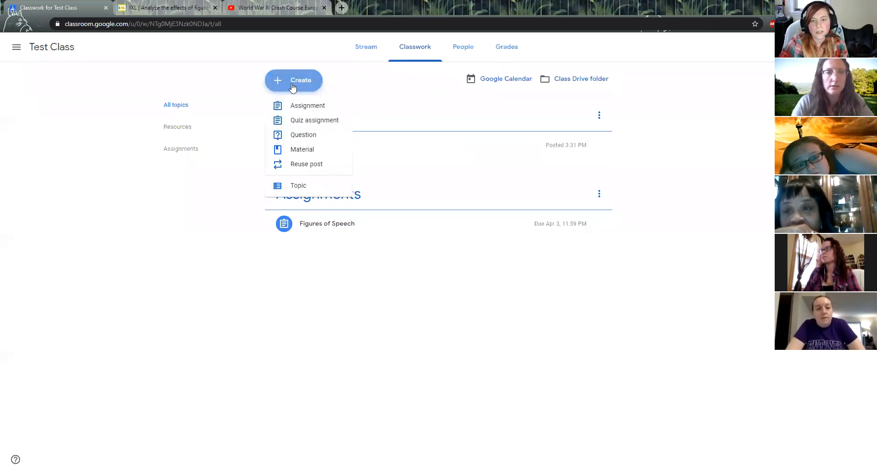
pyautogui.click(305, 137)
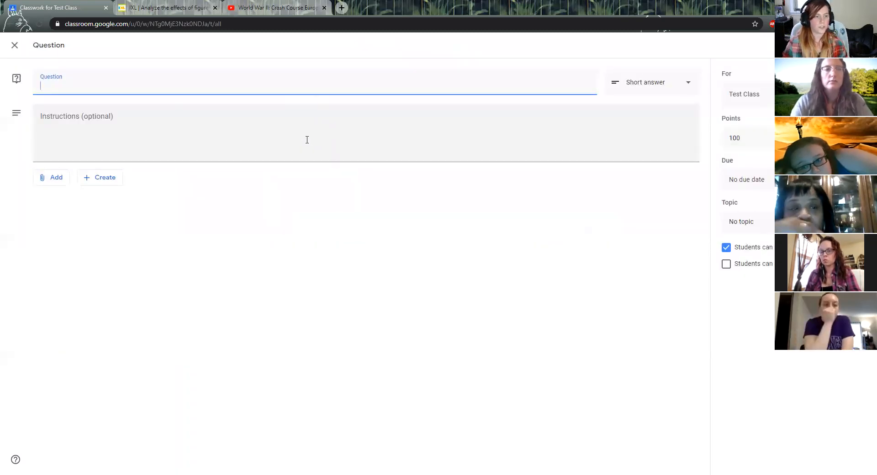
pyautogui.write('How is your week going?')
pyautogui.click(293, 141)
pyautogui.write('Please answer below as to y')
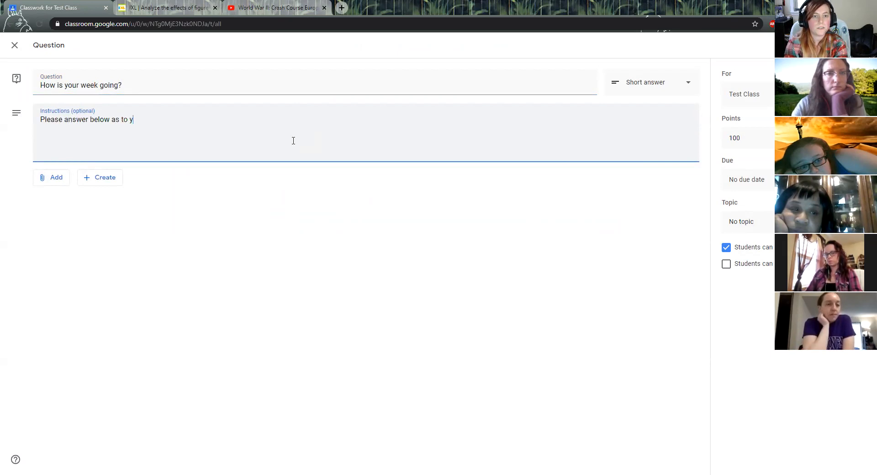
pyautogui.press('BackSpace')
pyautogui.write('how your week is going')
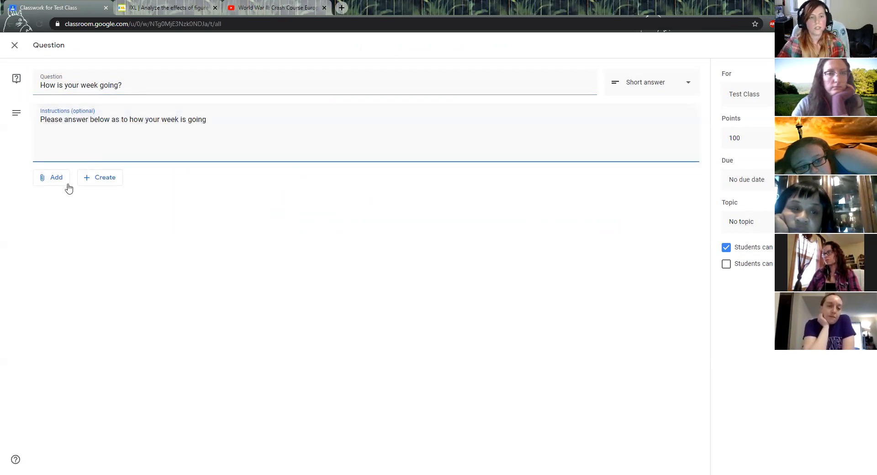
# Step: Create a Google Docs attachment for the question, titled "How ya doin" and containing the text "How are you doing? Answer below:"
pyautogui.click(59, 181)
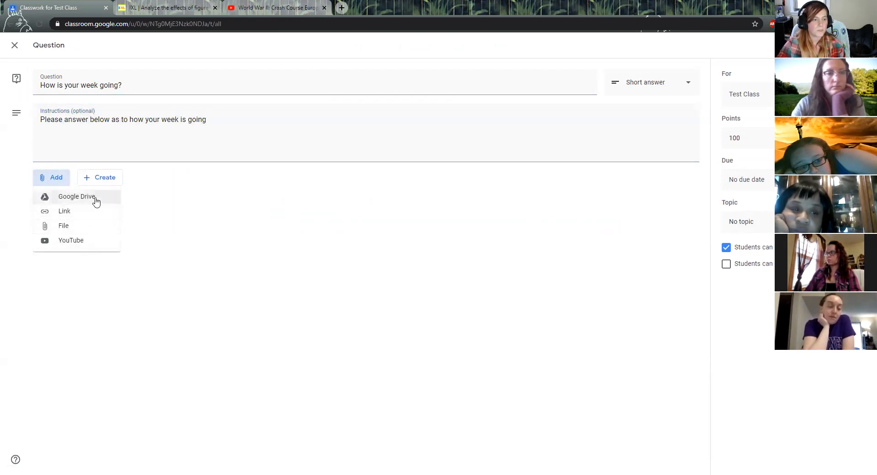
pyautogui.click(117, 208)
pyautogui.click(106, 178)
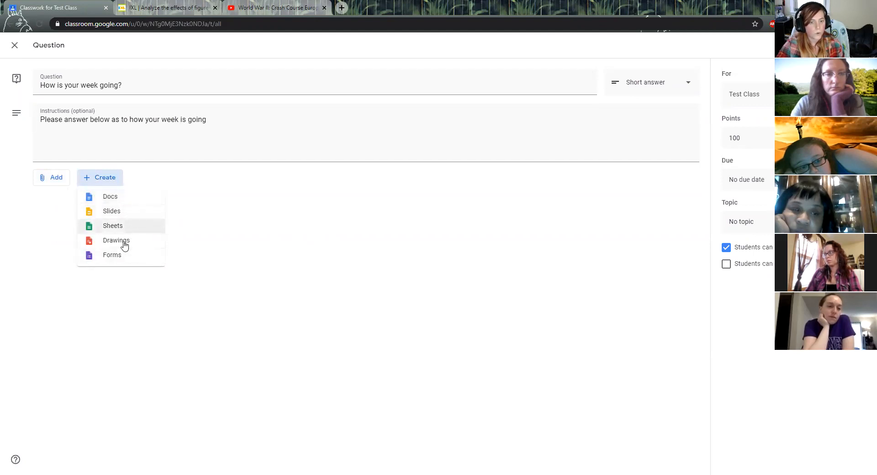
pyautogui.click(121, 198)
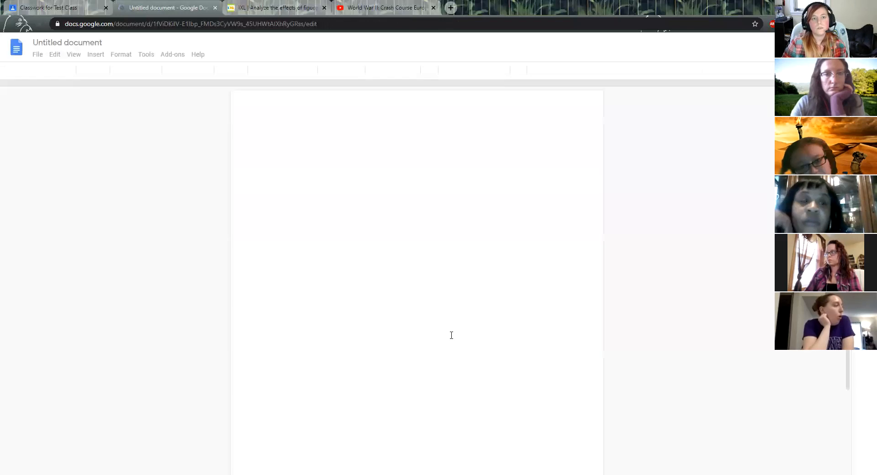
pyautogui.click(83, 43)
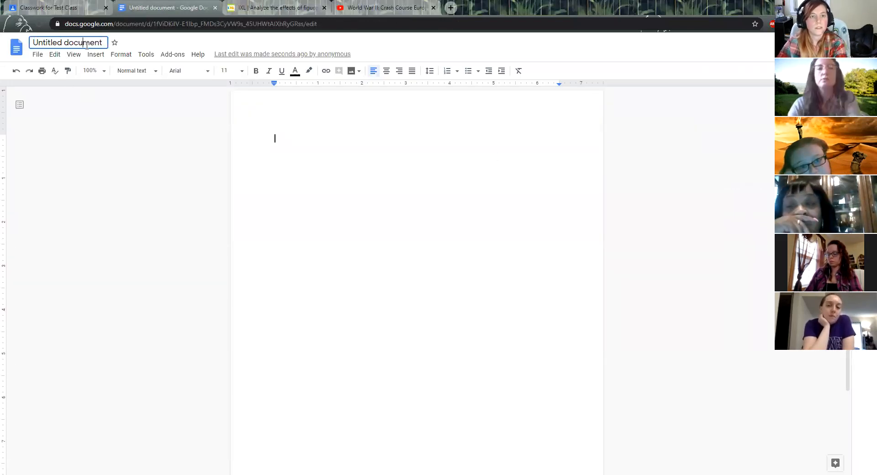
pyautogui.write('How ya doin')
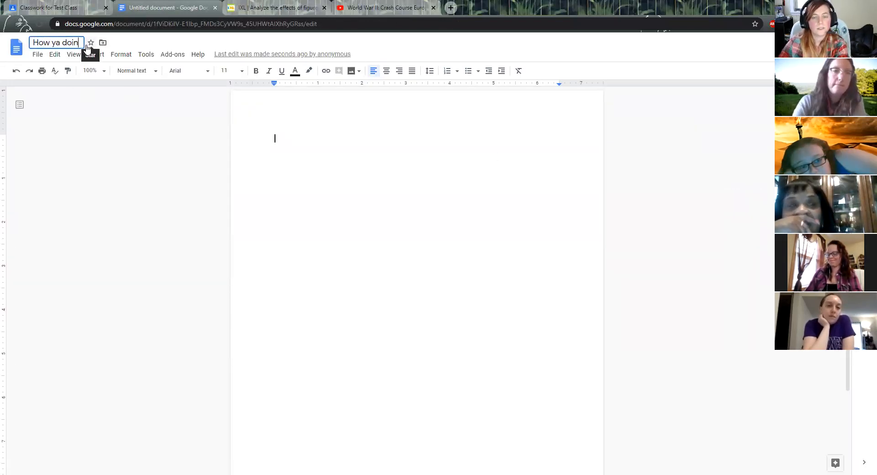
pyautogui.click(356, 118)
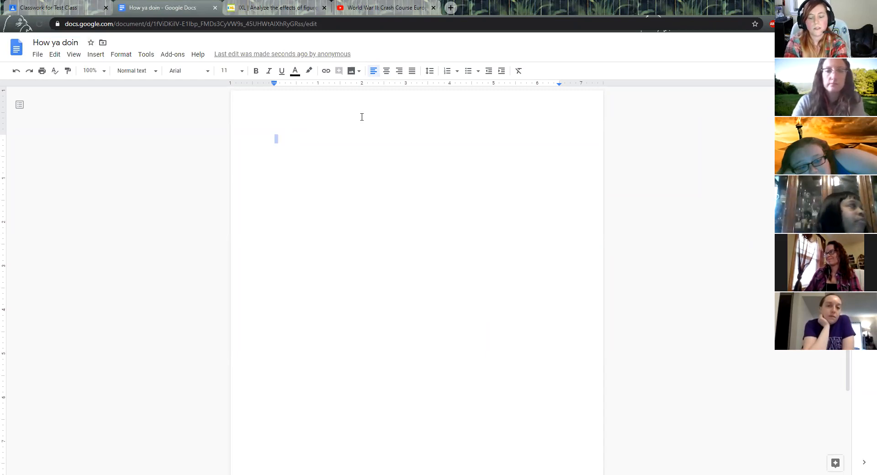
pyautogui.write('How are you d')
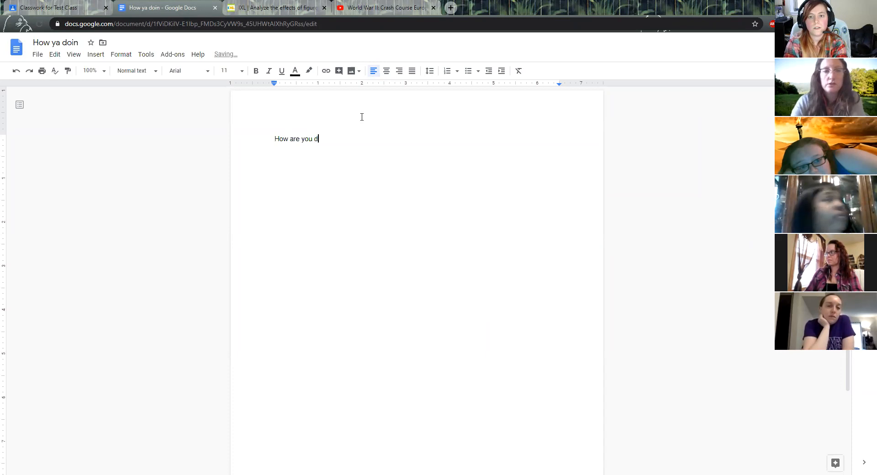
pyautogui.write('oing? Answer below:')
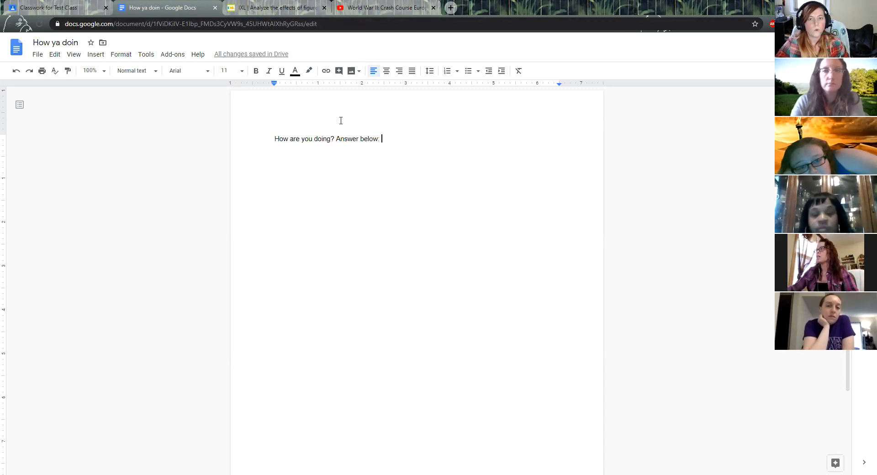
# Step: Check the sharing settings of the attached document and return to the question draft
pyautogui.click(53, 8)
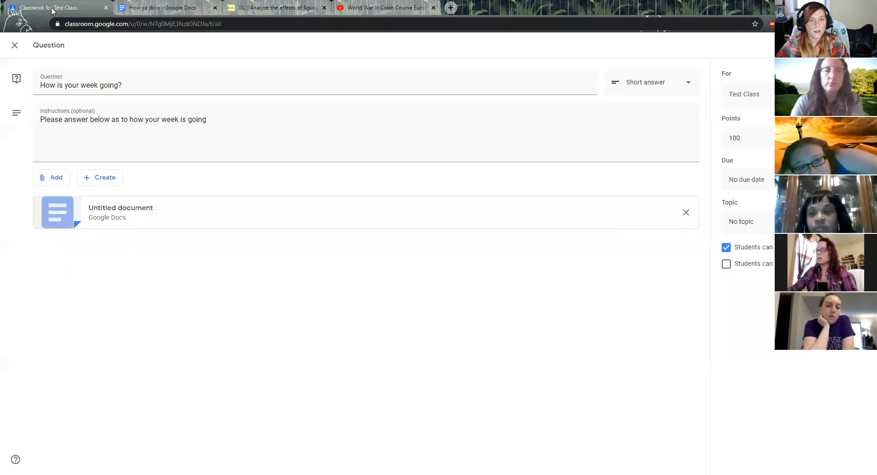
pyautogui.click(155, 8)
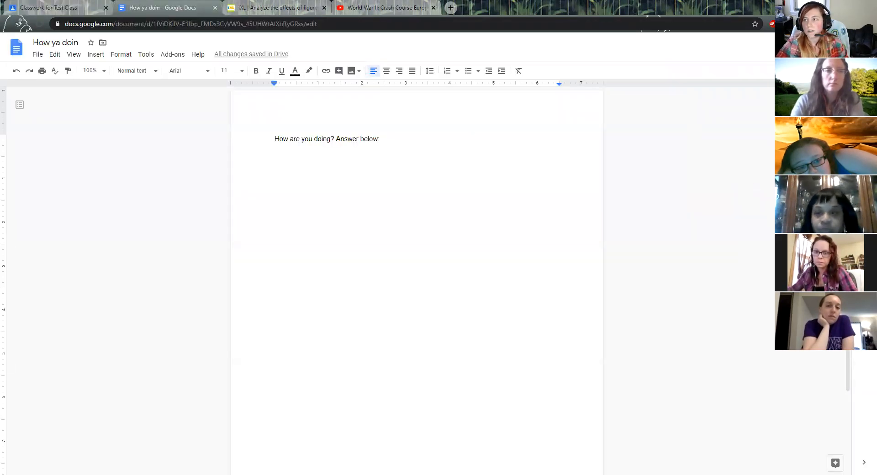
pyautogui.click(822, 48)
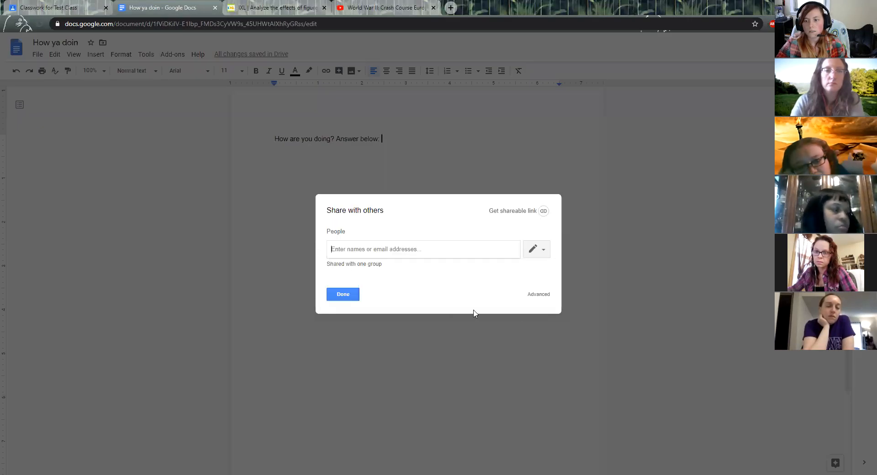
pyautogui.click(343, 294)
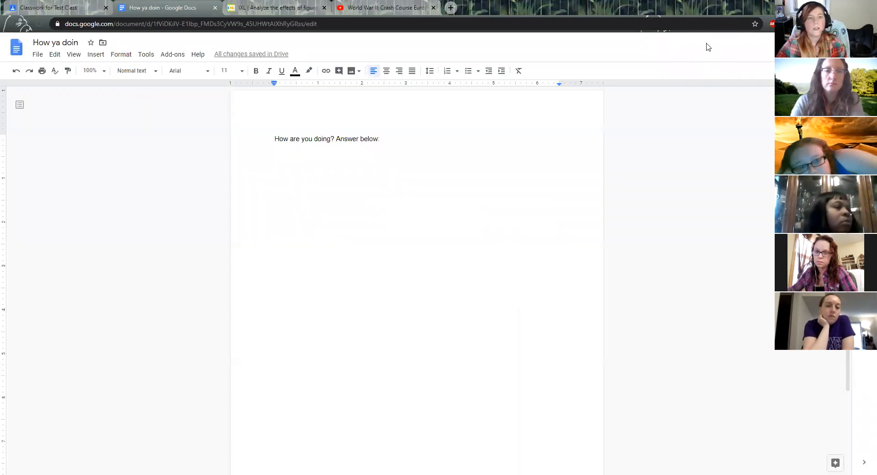
pyautogui.click(55, 8)
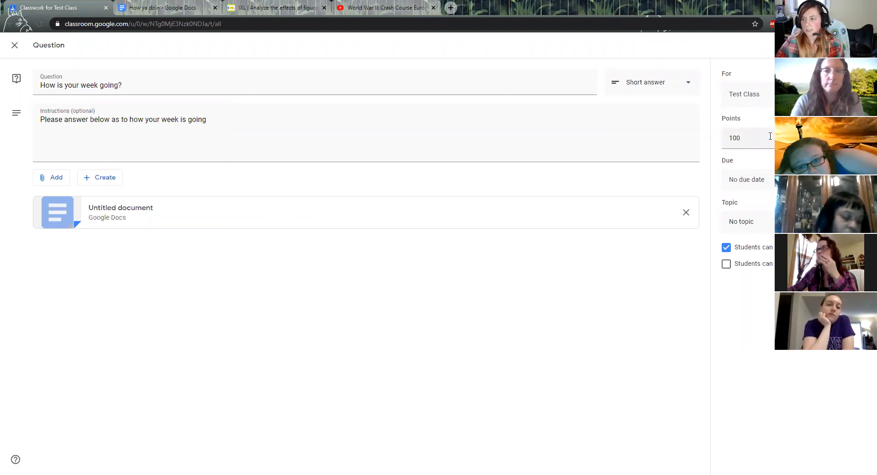
# Step: Set the question's due date to Apr 3, 2020 at 11:59 PM and assign it to the Assignments topic
pyautogui.click(747, 179)
pyautogui.click(755, 215)
pyautogui.click(815, 261)
pyautogui.click(794, 245)
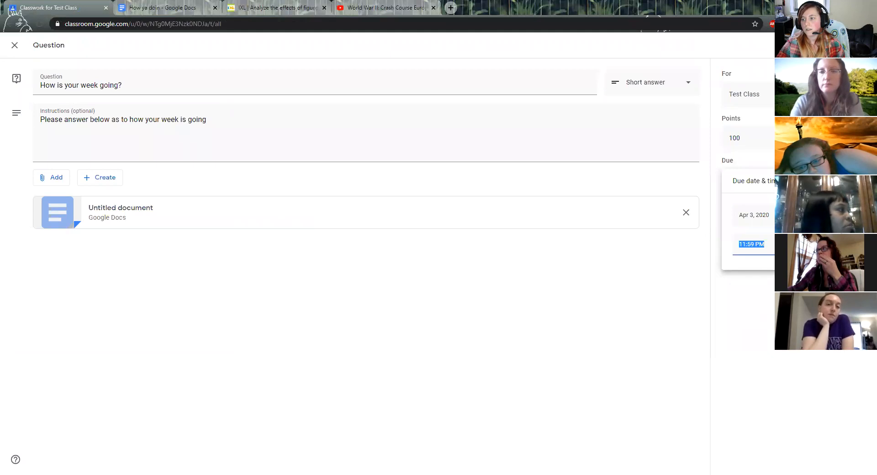
pyautogui.click(804, 297)
pyautogui.click(761, 227)
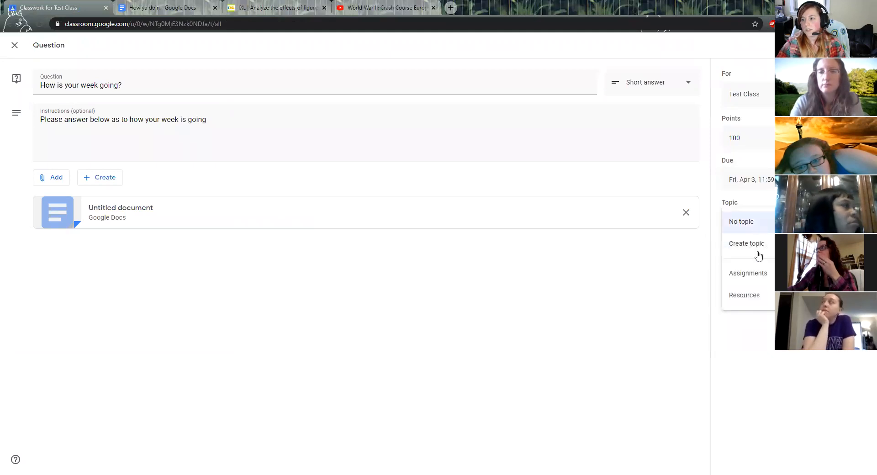
pyautogui.click(766, 280)
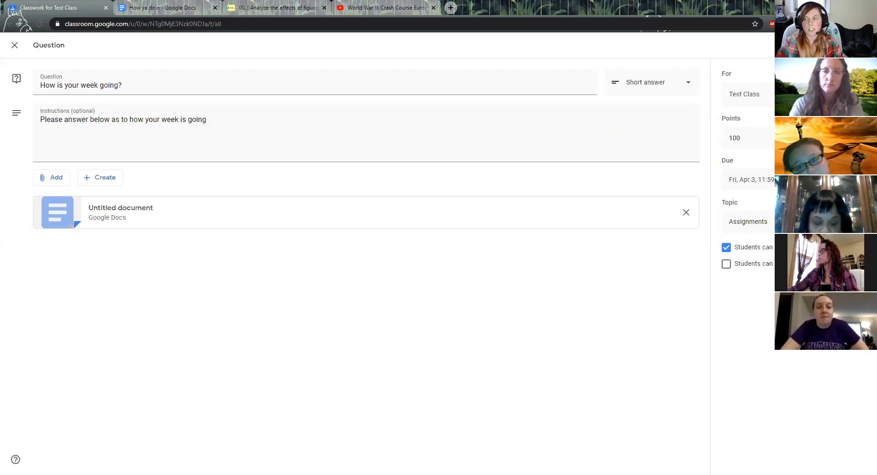
# Step: Try out the second student permission, keep it off with the Short answer type, and post the question to the class
pyautogui.click(772, 265)
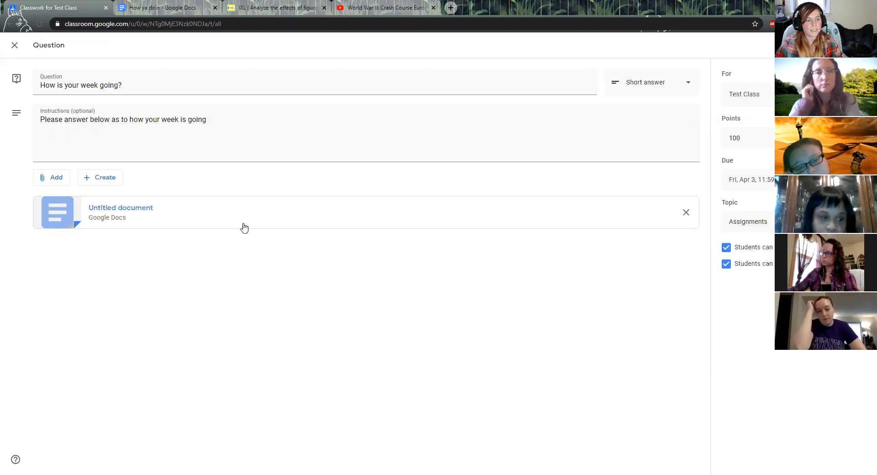
pyautogui.click(726, 264)
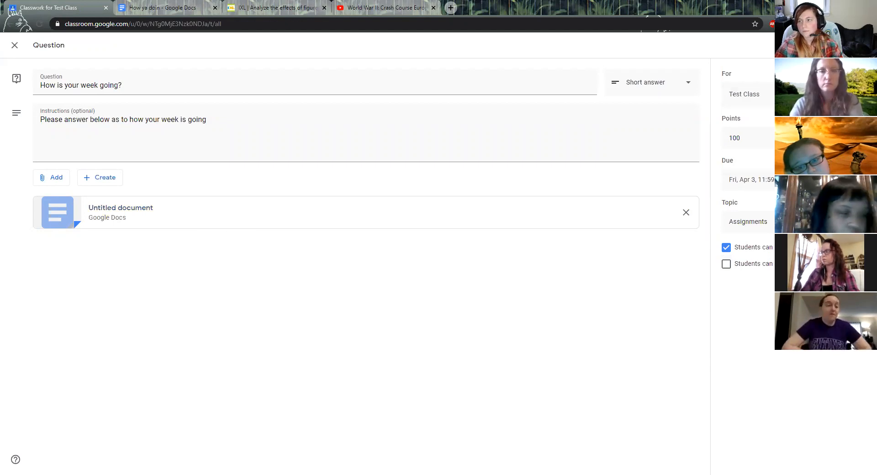
pyautogui.click(621, 94)
pyautogui.click(642, 81)
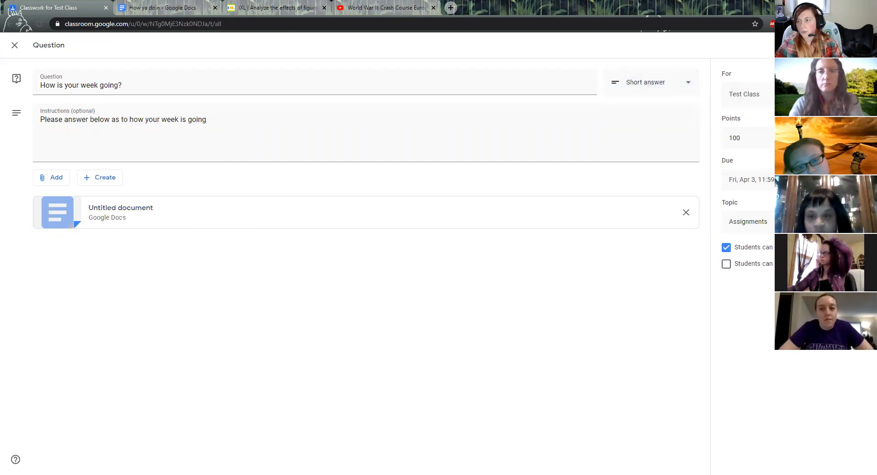
pyautogui.click(828, 46)
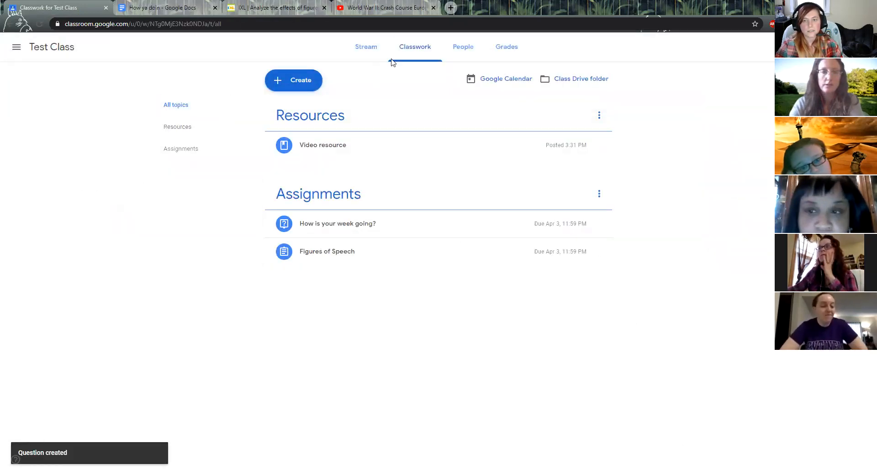
# Step: Move the "Hello class!" announcement with the attached image to the top of the class Stream
pyautogui.click(366, 46)
pyautogui.scroll(-1, 717, 256)
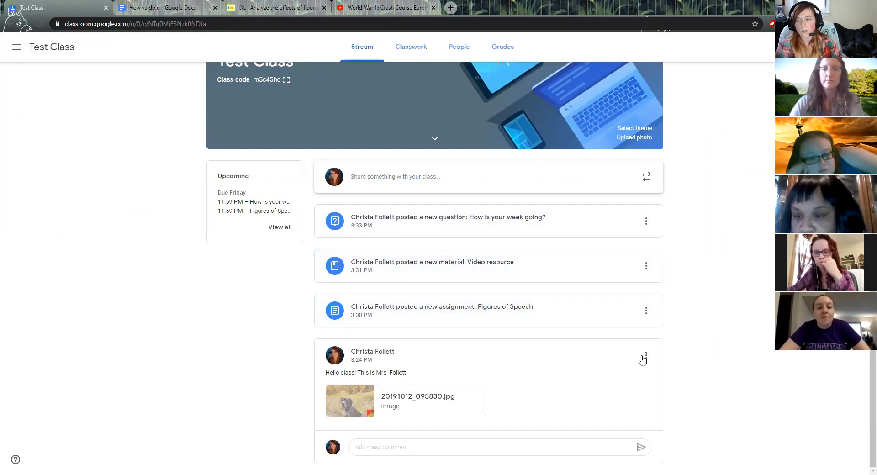
pyautogui.click(646, 356)
pyautogui.click(633, 376)
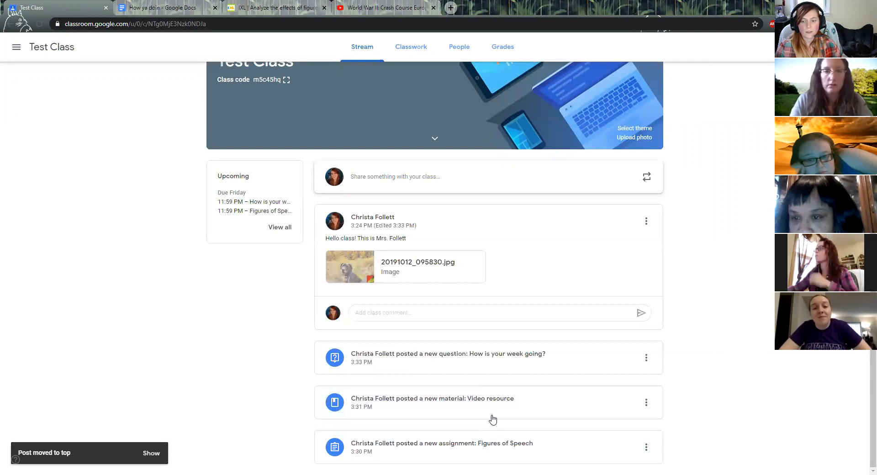
pyautogui.scroll(1, 579, 170)
pyautogui.scroll(-1, 616, 176)
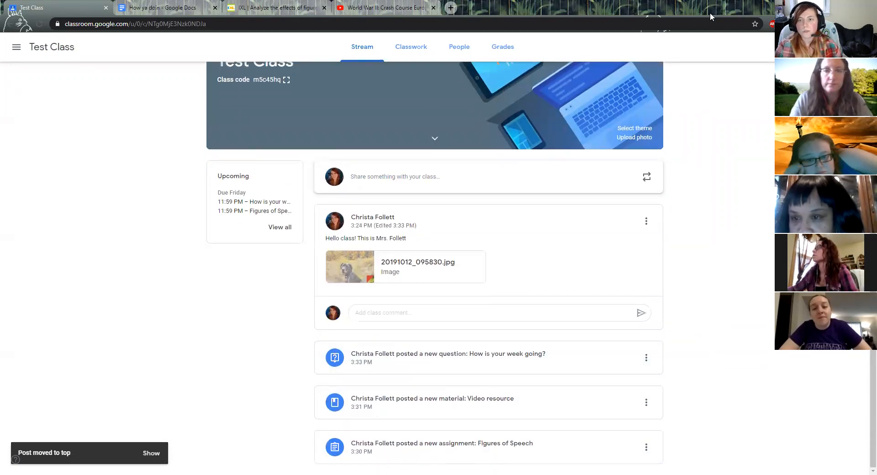
# Step: Open the Figures of Speech assignment for editing from Classwork and open its attached Quiz form
pyautogui.click(411, 47)
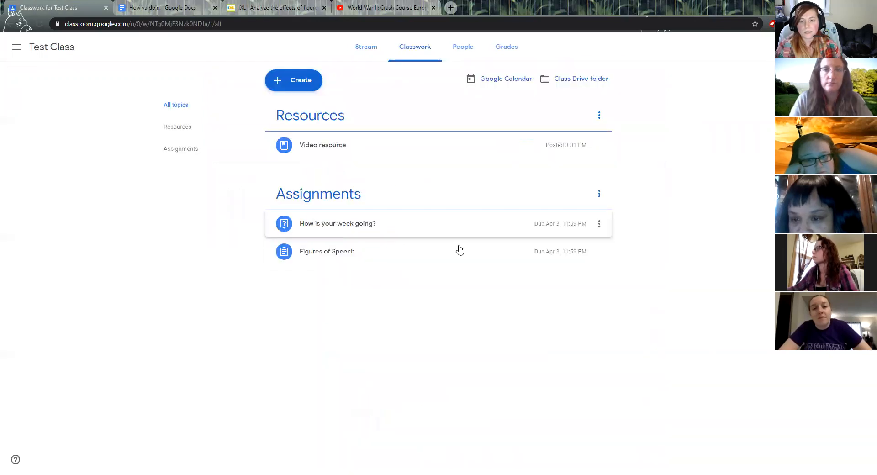
pyautogui.click(358, 257)
pyautogui.click(599, 259)
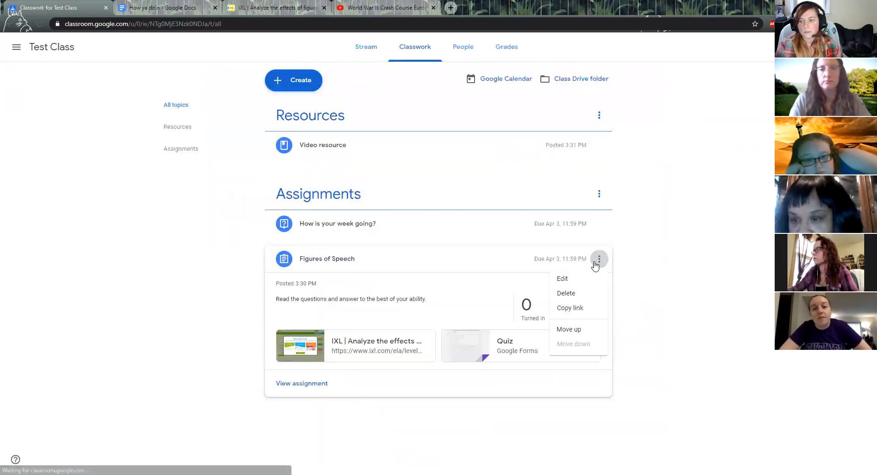
pyautogui.click(414, 262)
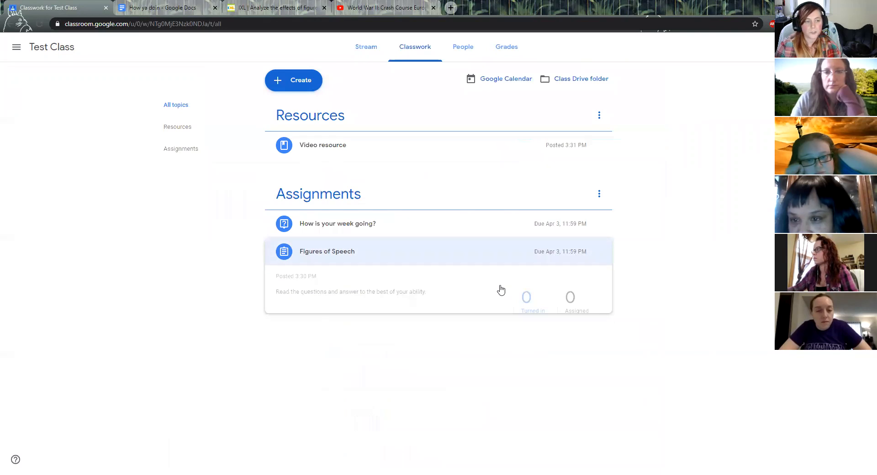
pyautogui.click(425, 264)
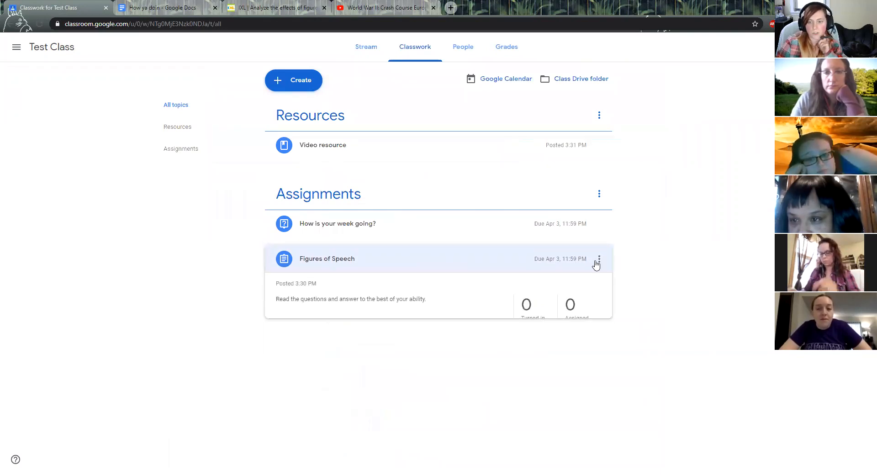
pyautogui.click(598, 261)
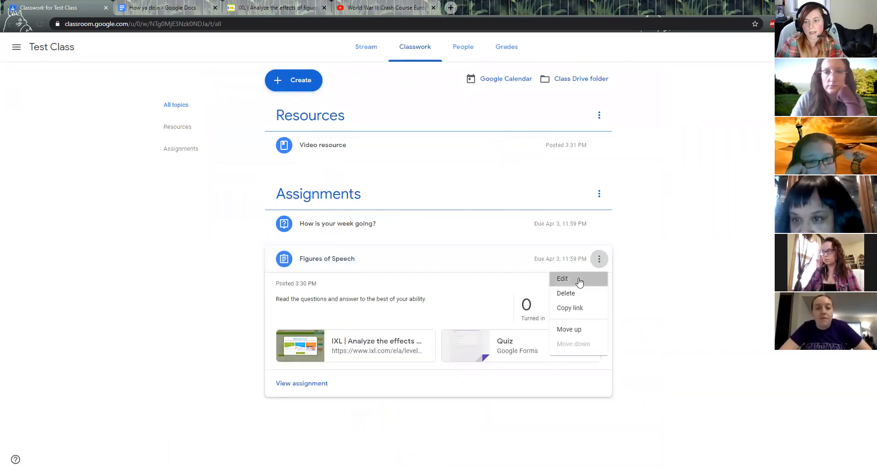
pyautogui.click(579, 282)
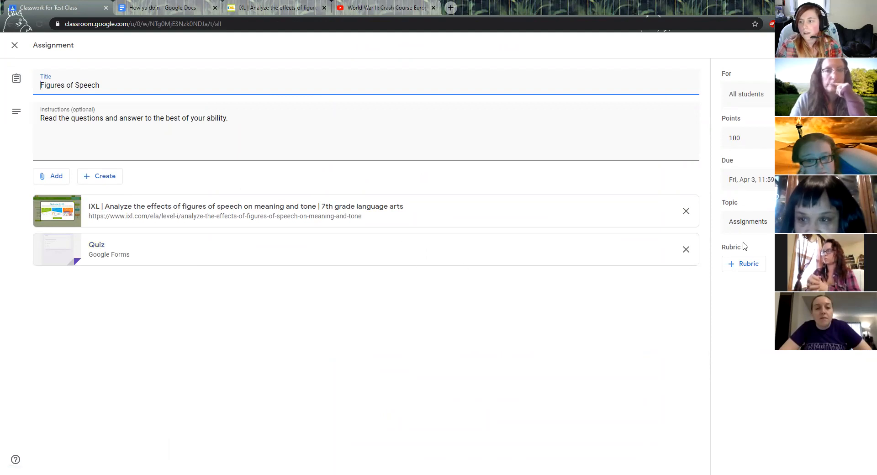
pyautogui.click(400, 255)
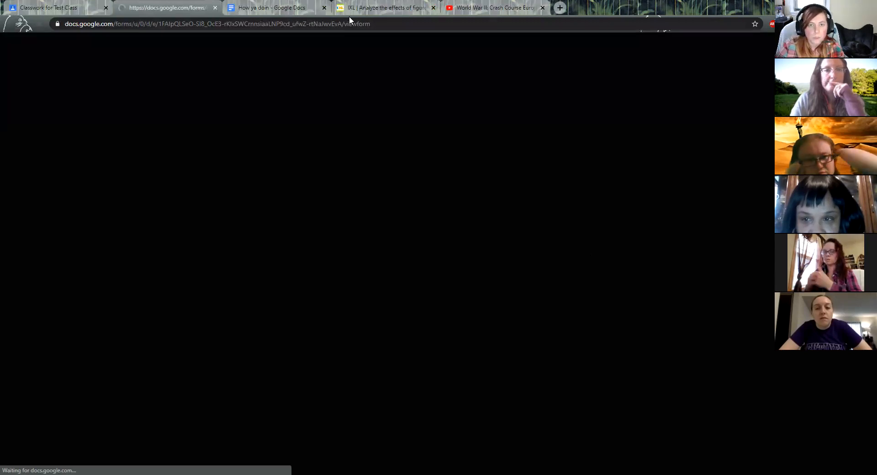
# Step: Close the Quiz form and look over the assignment's due date, topic and attachment creation options
pyautogui.hotkey('ctrl', 'w')
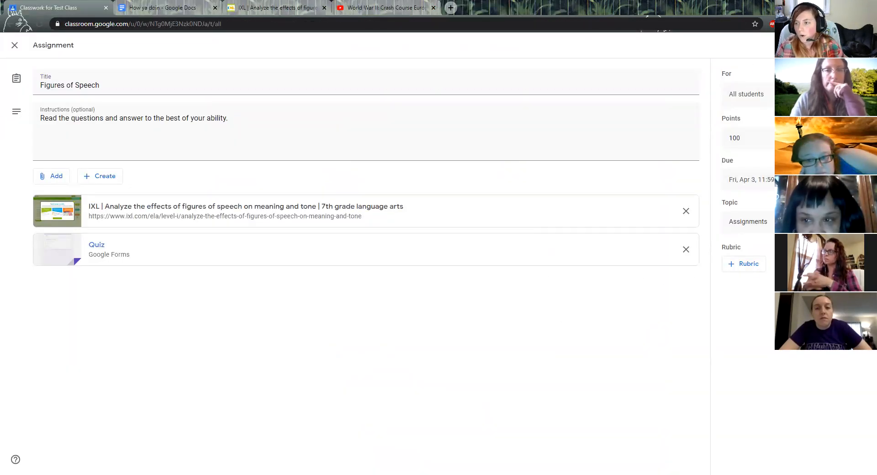
pyautogui.click(804, 180)
pyautogui.click(805, 179)
pyautogui.click(804, 221)
pyautogui.click(768, 222)
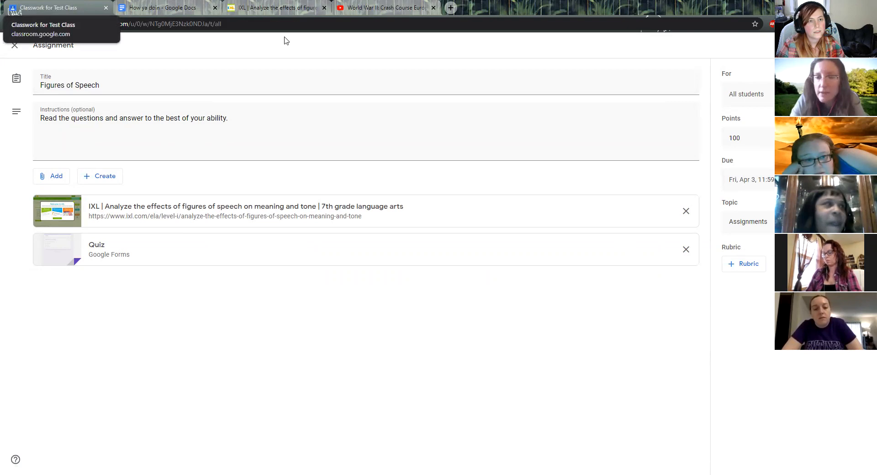
pyautogui.click(90, 181)
pyautogui.click(39, 180)
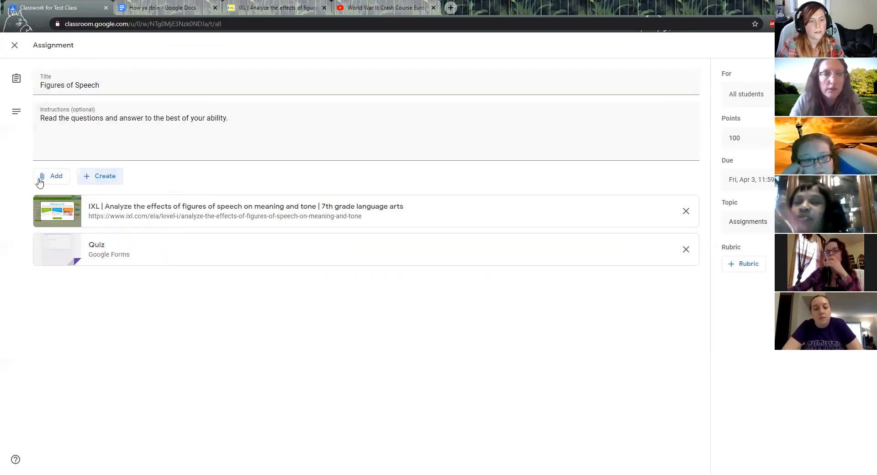
# Step: Attach the Current Events Worksheet document from Google Drive to the Figures of Speech assignment
pyautogui.click(46, 183)
pyautogui.click(88, 202)
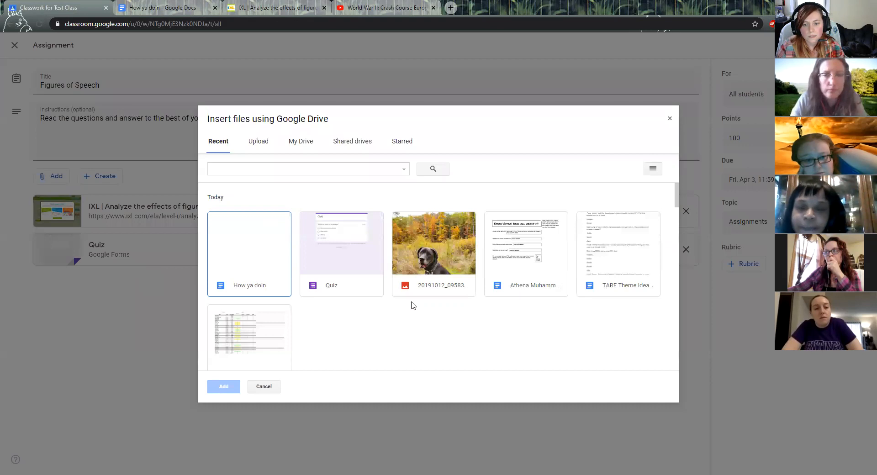
pyautogui.scroll(-4, 413, 305)
pyautogui.click(273, 281)
pyautogui.click(224, 387)
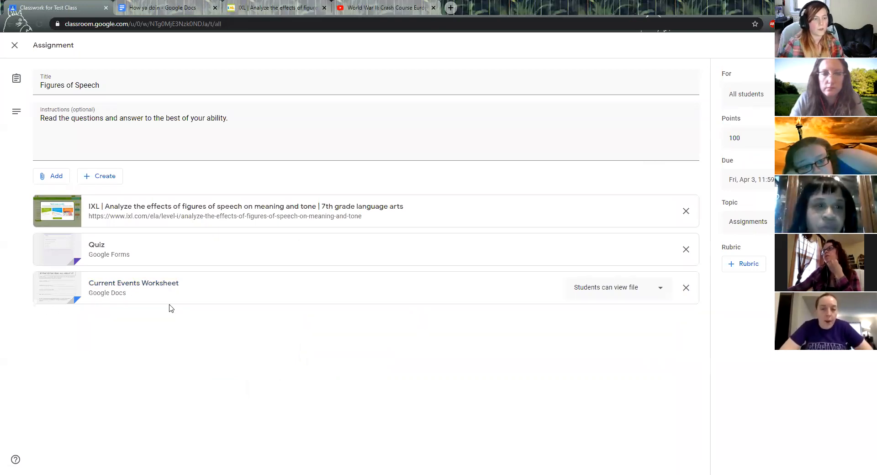
pyautogui.click(615, 294)
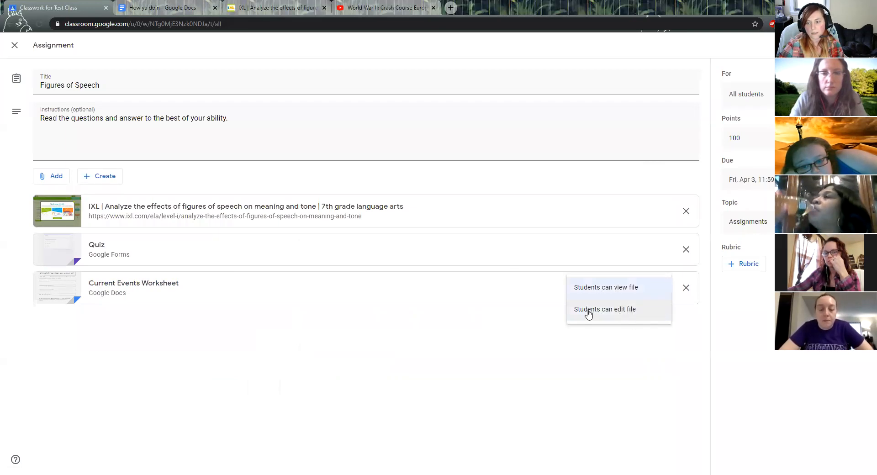
pyautogui.click(480, 330)
pyautogui.click(486, 301)
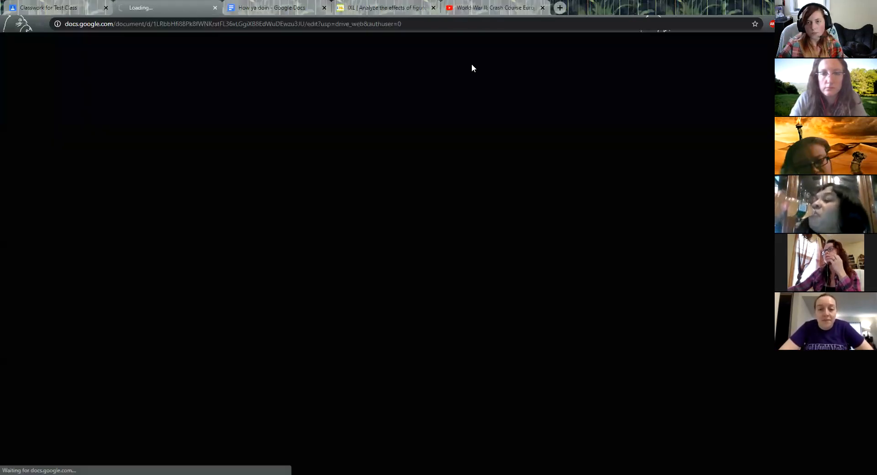
pyautogui.hotkey('ctrl', 'w')
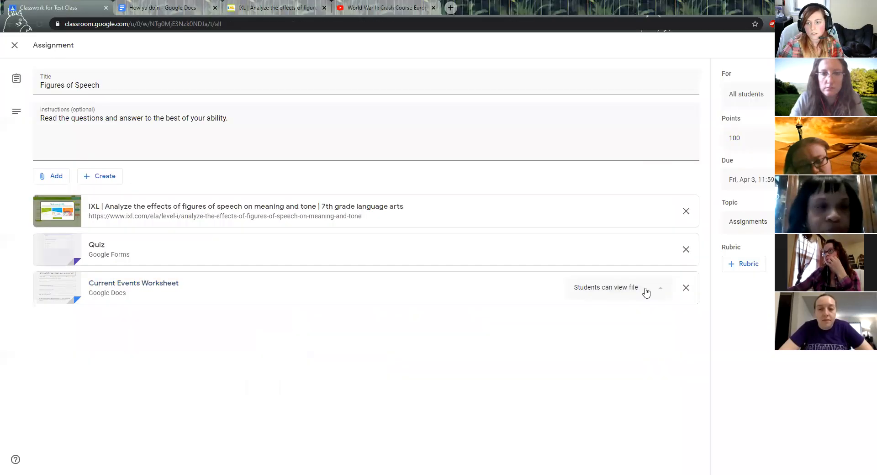
# Step: Set the Current Events Worksheet attachment to "Students can edit file" and save the assignment
pyautogui.click(644, 290)
pyautogui.click(619, 312)
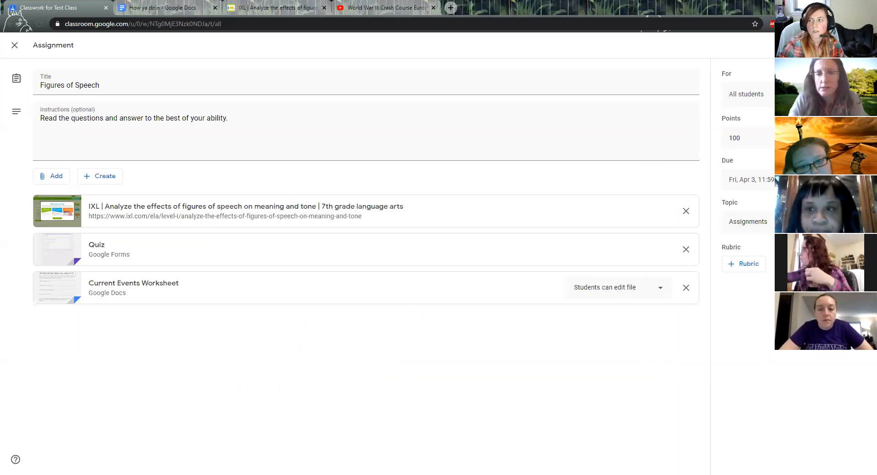
pyautogui.click(827, 45)
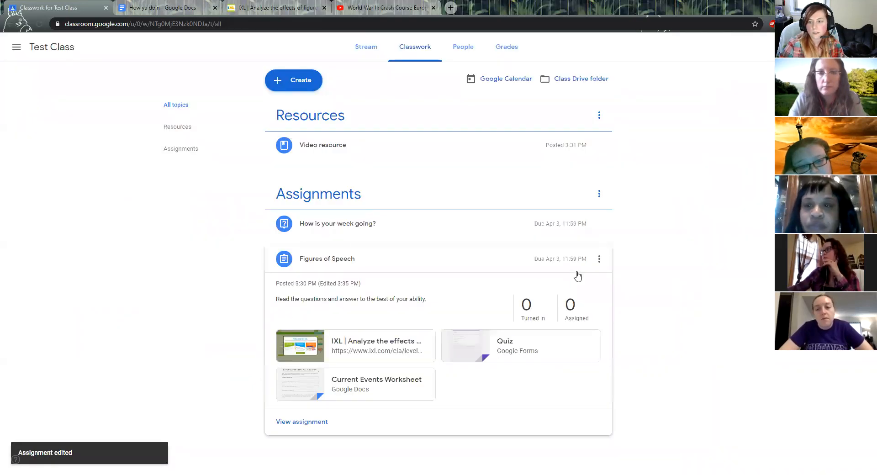
# Step: Reopen the Figures of Speech assignment for editing to check its worksheet permission, and return to Classwork
pyautogui.click(599, 259)
pyautogui.click(590, 279)
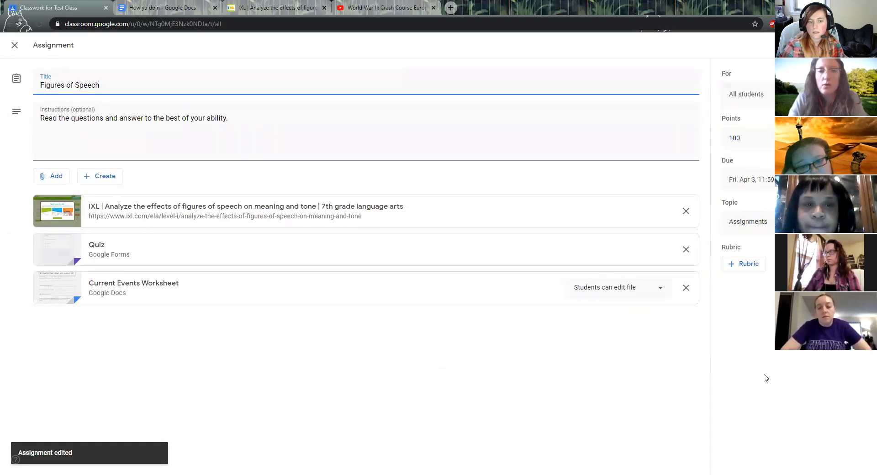
pyautogui.click(396, 379)
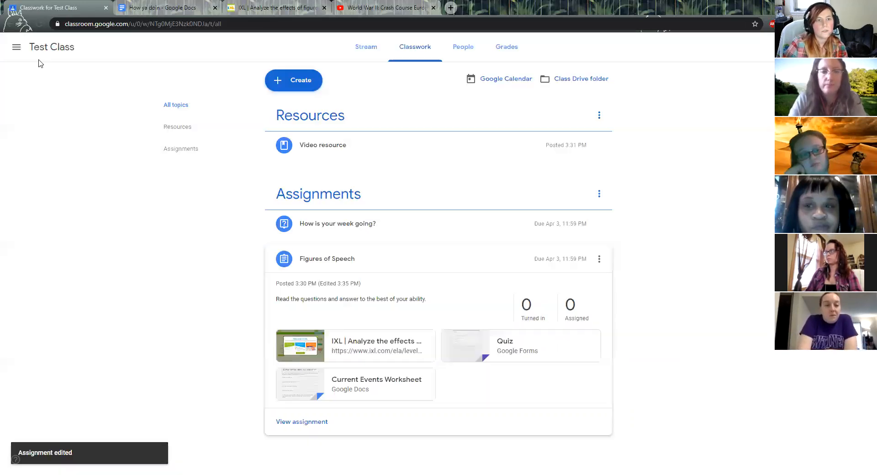
# Step: Go to Classwork in Glenmont's Reading 2 Classroom and expand the Current Events Worksheet assignment
pyautogui.click(18, 46)
pyautogui.click(60, 185)
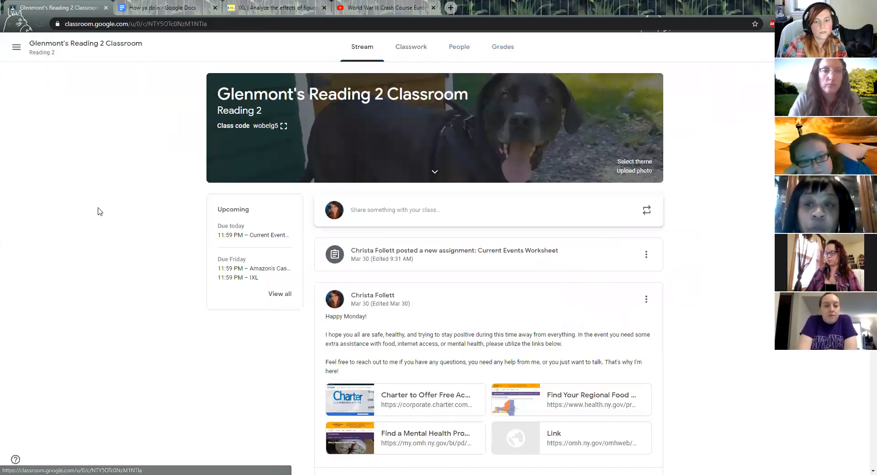
pyautogui.click(411, 56)
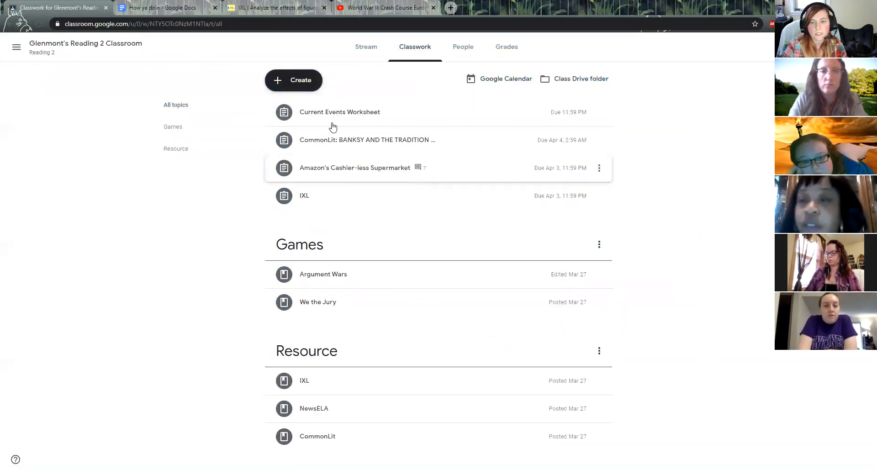
pyautogui.click(422, 117)
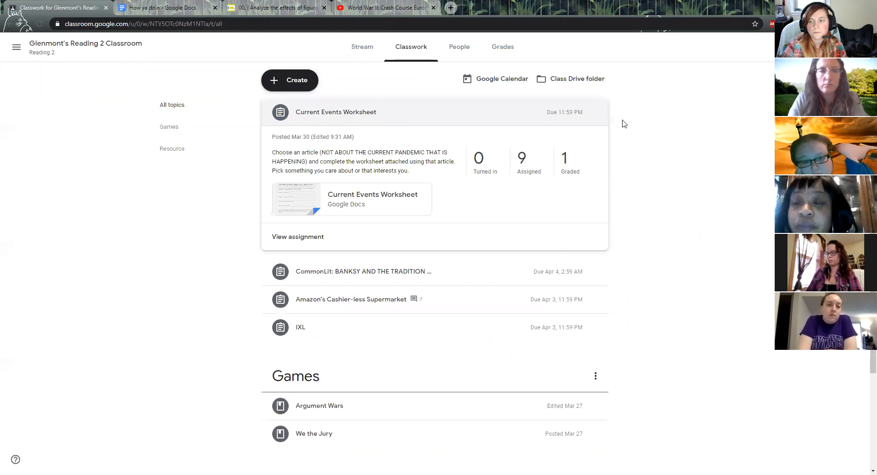
# Step: Open the Current Events Worksheet assignment for editing, check how its attached document is shared with students, and close it
pyautogui.click(595, 113)
pyautogui.press('Return')
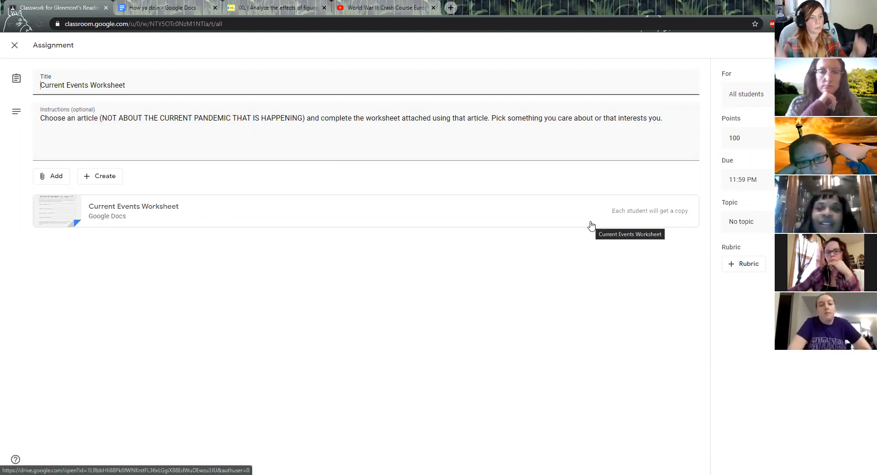
pyautogui.click(14, 46)
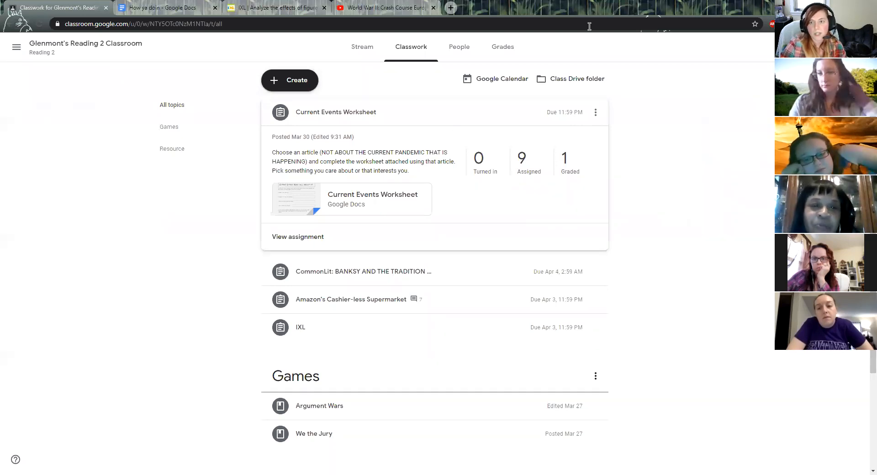
# Step: Switch to Google Docs and open the Current Events Worksheet document from the recent documents
pyautogui.click(832, 47)
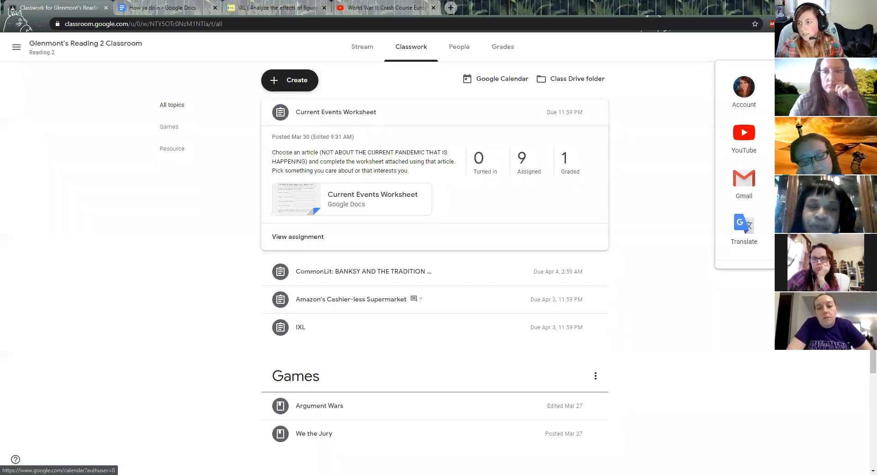
pyautogui.scroll(-3, 744, 173)
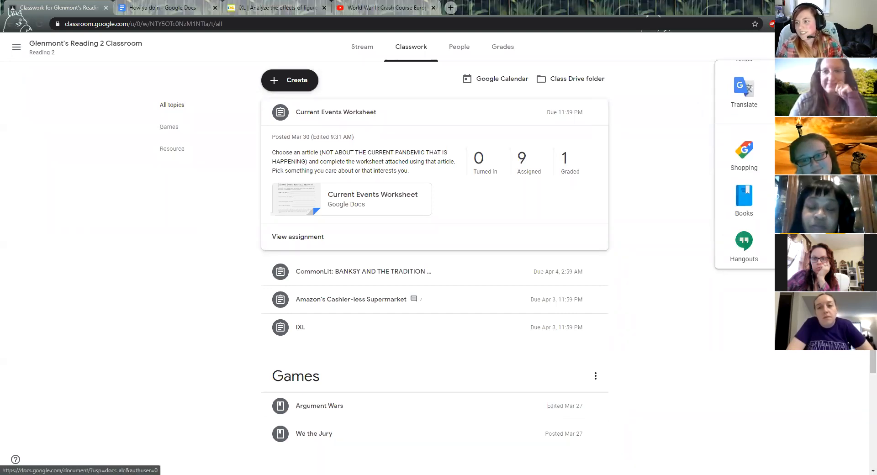
pyautogui.click(836, 155)
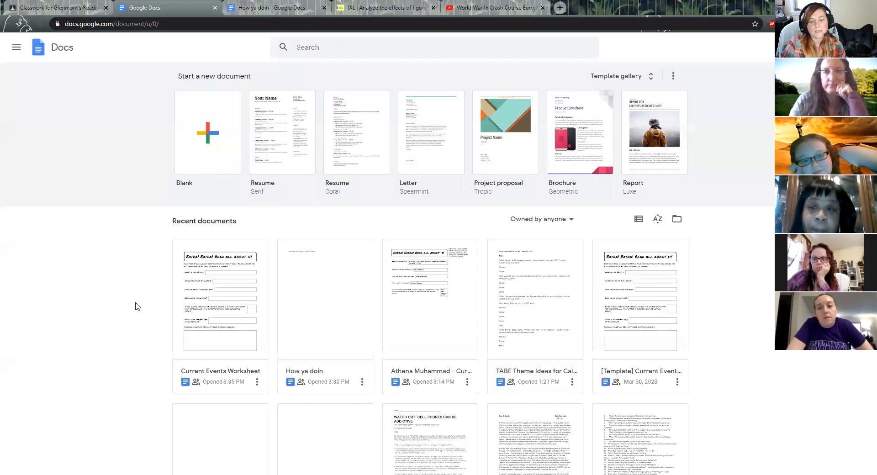
pyautogui.click(222, 328)
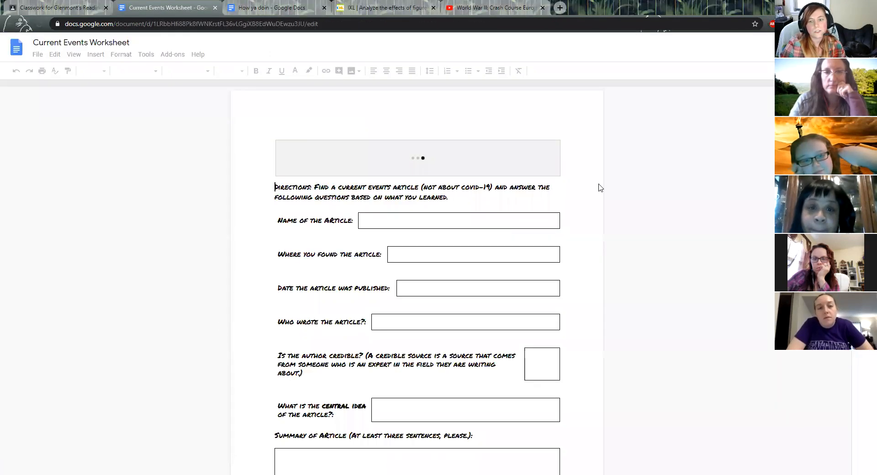
# Step: Try out sample text in the "Name of the Article" answer box and erase it
pyautogui.scroll(-2, 444, 146)
pyautogui.click(403, 131)
pyautogui.write('skdljfd')
pyautogui.press('BackSpace')
pyautogui.press('BackSpace')
pyautogui.press('BackSpace')
pyautogui.press('BackSpace')
pyautogui.press('BackSpace')
pyautogui.press('BackSpace')
pyautogui.press('BackSpace')
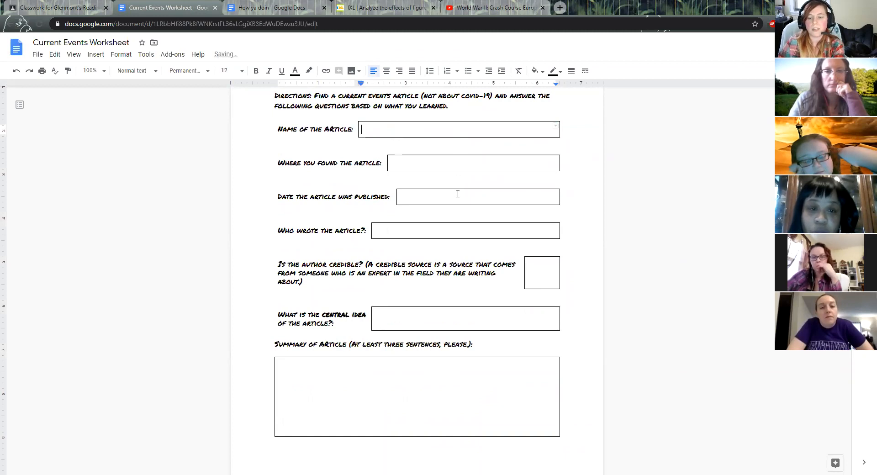
# Step: Add a "Questions:" line with an underscore answer blank below the last box on the worksheet's second page
pyautogui.scroll(-10, 457, 194)
pyautogui.click(351, 437)
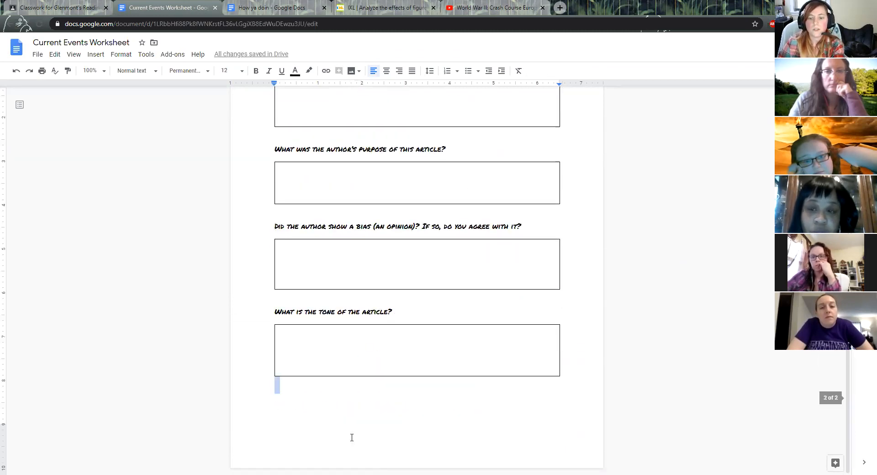
pyautogui.write('Questions: ___________________')
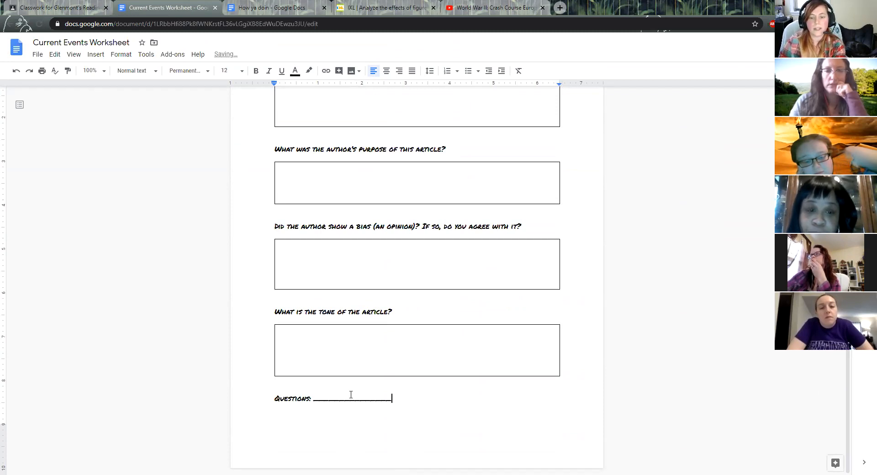
# Step: Try sample text inside the underscore blank, and delete everything after "Questions:"
pyautogui.click(351, 395)
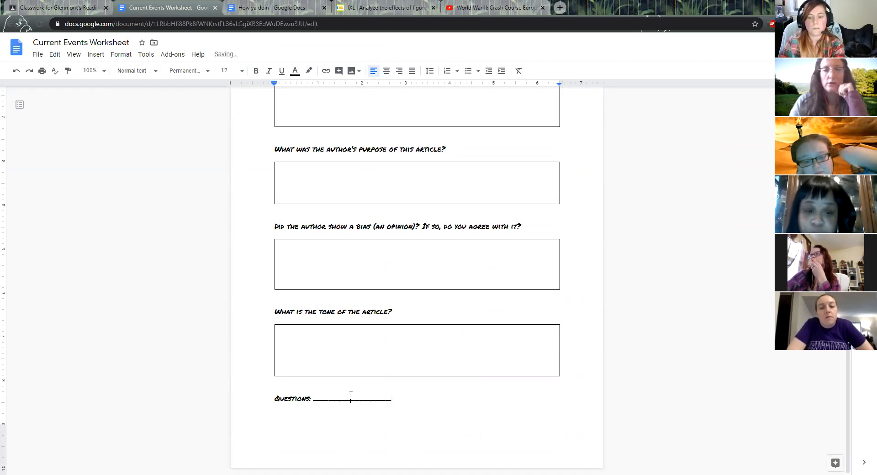
pyautogui.write('sdkjfhdsfsdlk')
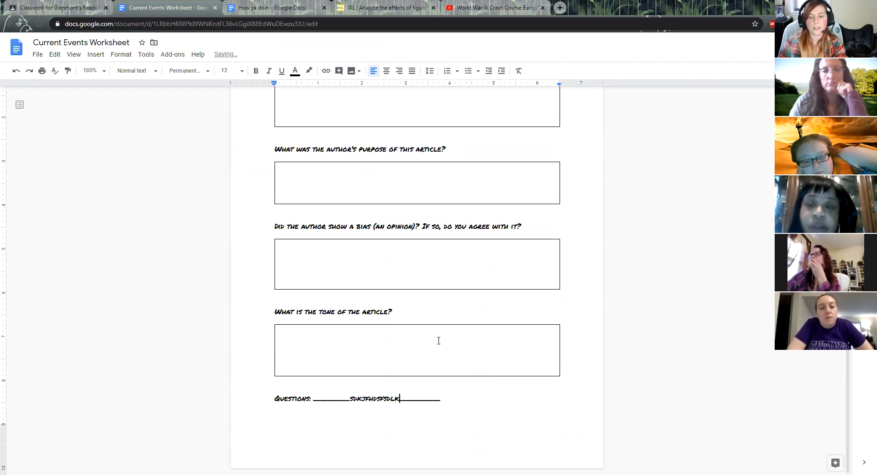
pyautogui.moveTo(452, 399); pyautogui.dragTo(316, 403)
pyautogui.press('BackSpace')
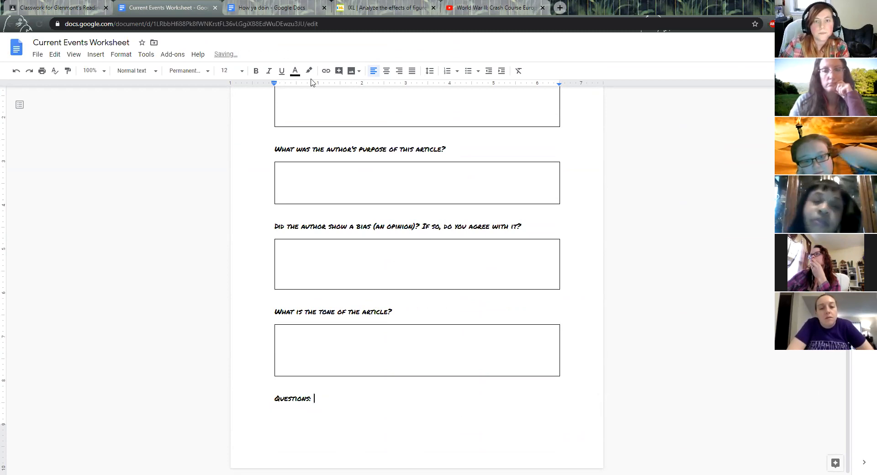
# Step: Insert a one-cell table after "Questions:" and fill it with the sample text "jksdlfkjdsfalksdf"
pyautogui.click(95, 55)
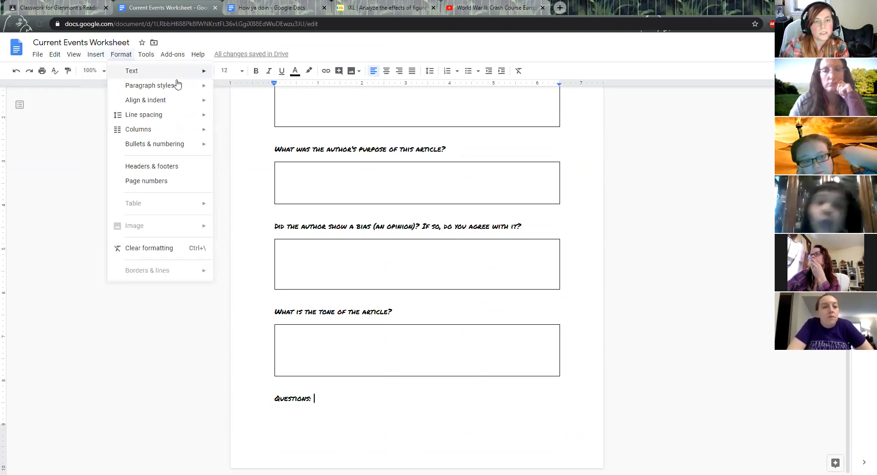
pyautogui.moveTo(128, 88)
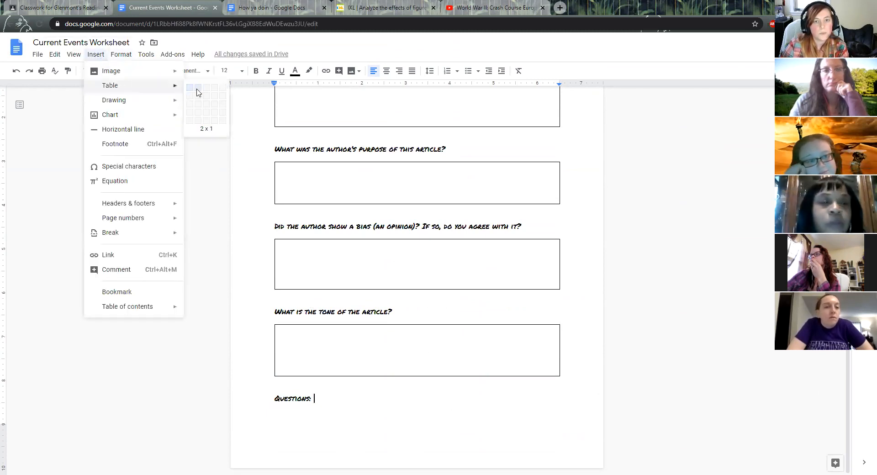
pyautogui.click(191, 92)
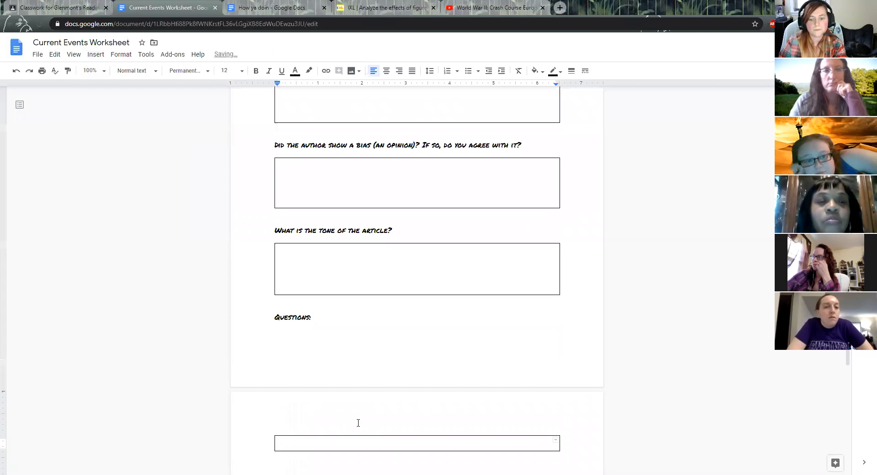
pyautogui.scroll(-3, 410, 420)
pyautogui.write('jksdlfkjdsfalksdf')
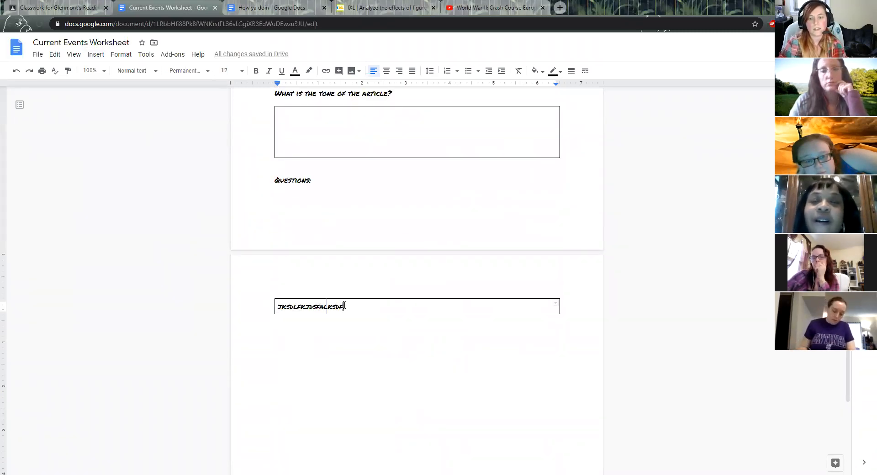
# Step: Narrow the one-cell table by moving its left border in to about the 2-inch ruler mark
pyautogui.moveTo(275, 304); pyautogui.dragTo(349, 305)
pyautogui.click(326, 188)
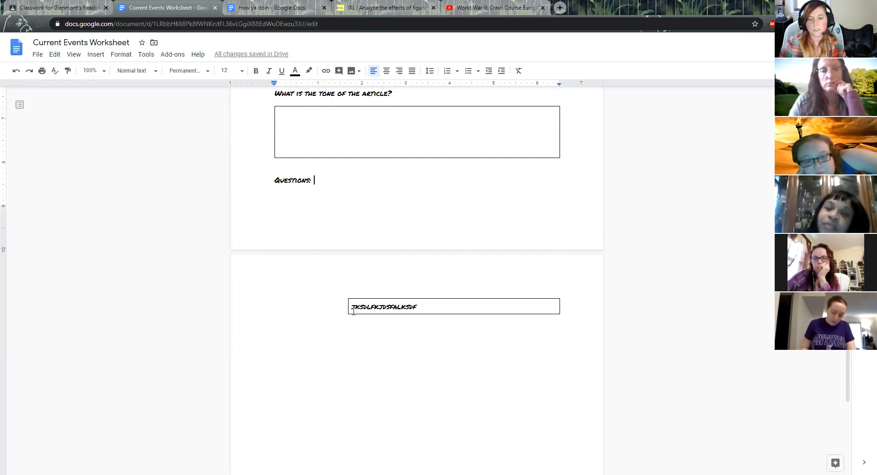
pyautogui.moveTo(348, 305); pyautogui.dragTo(364, 306)
pyautogui.click(357, 200)
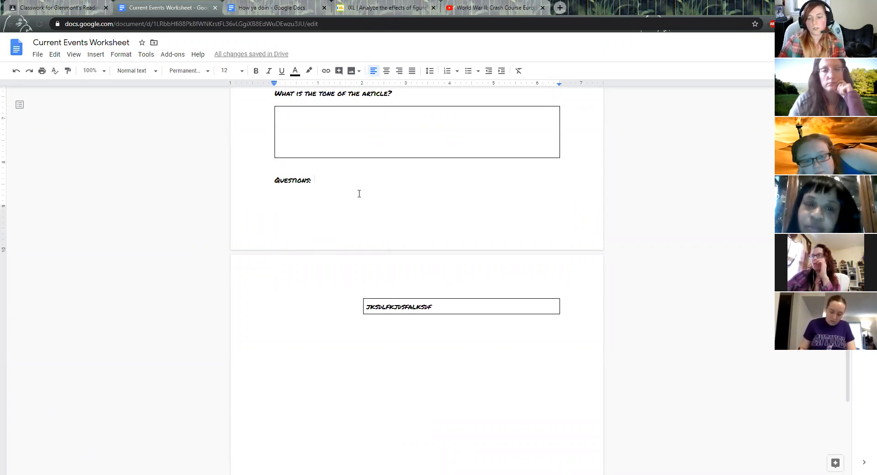
# Step: Insert a page break before "Questions:" to put the label on the same page as its table
pyautogui.click(276, 181)
pyautogui.hotkey('ctrl', 'Return')
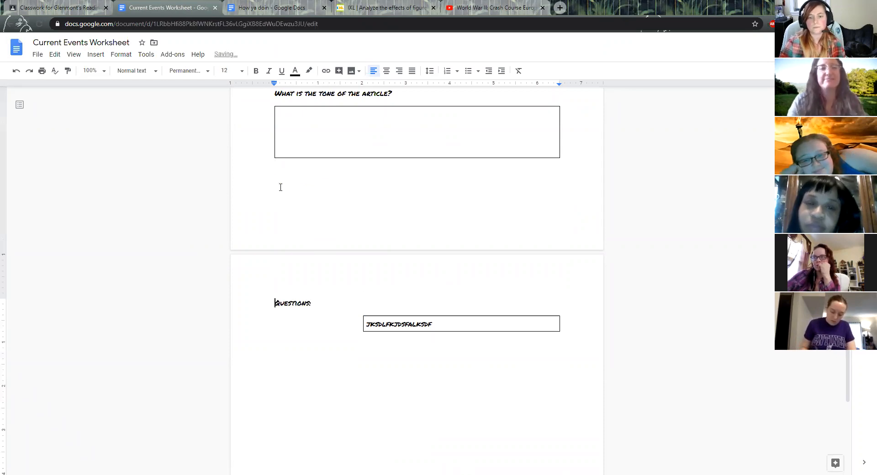
pyautogui.click(353, 297)
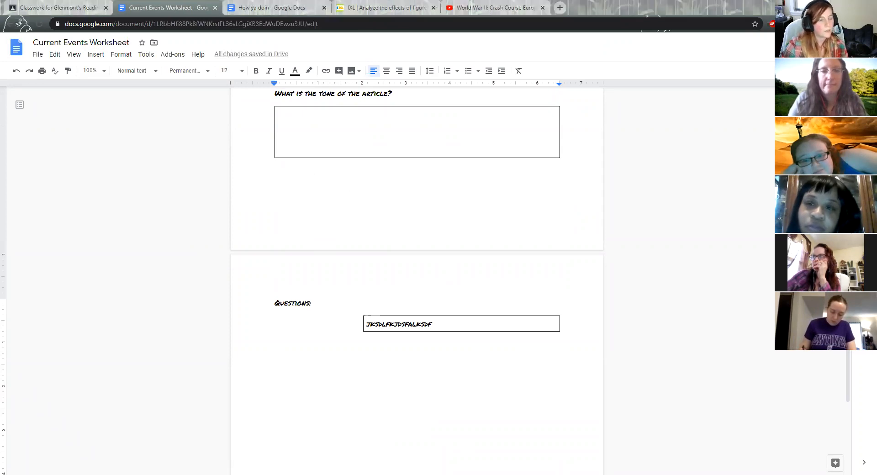
# Step: Close the Current Events Worksheet document and open the Test Class in Google Classroom
pyautogui.click(215, 8)
pyautogui.click(17, 46)
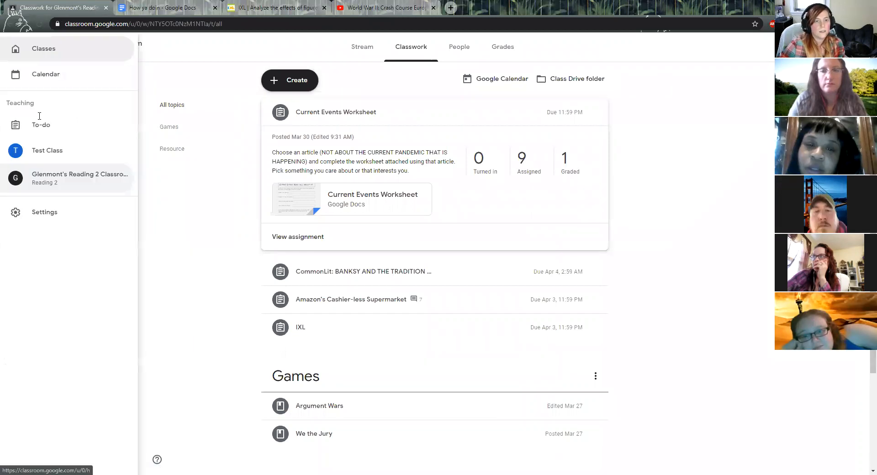
pyautogui.click(51, 151)
pyautogui.scroll(1, 609, 286)
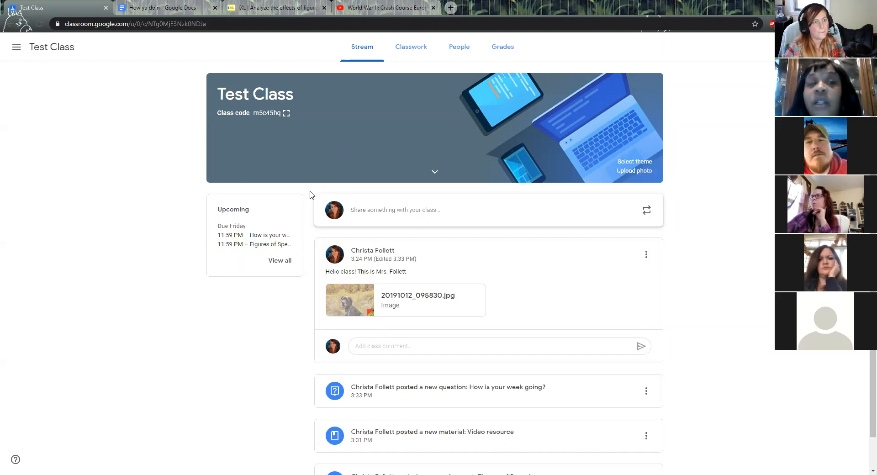
pyautogui.click(163, 10)
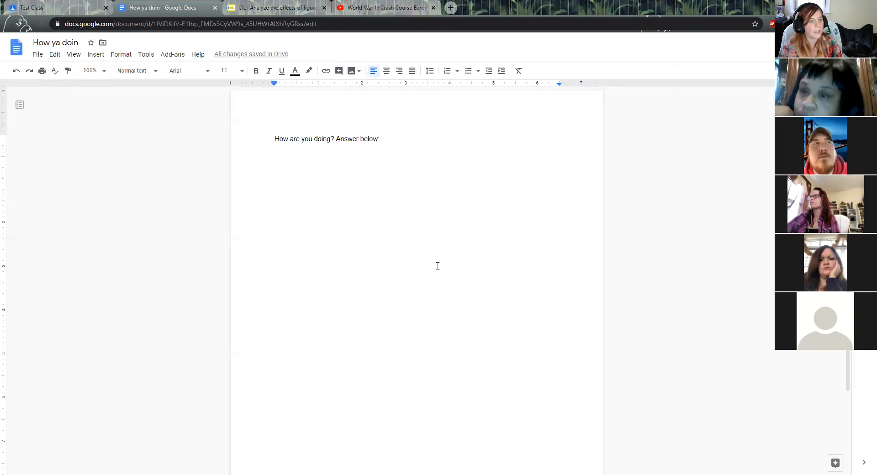
pyautogui.click(68, 7)
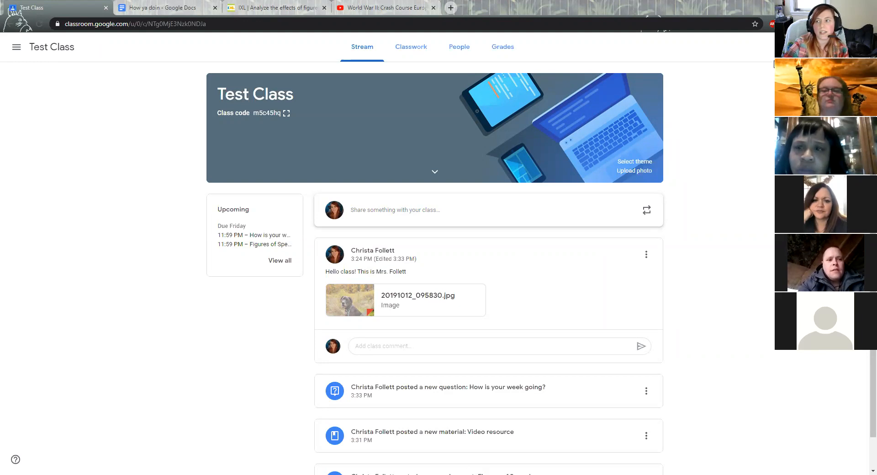
pyautogui.scroll(-1, 492, 364)
pyautogui.scroll(1, 426, 35)
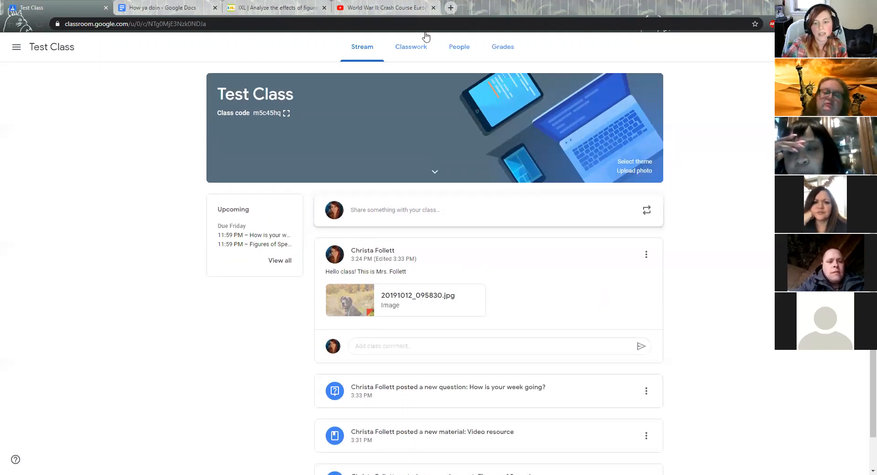
# Step: Start a new assignment in the classwork of the Test Class
pyautogui.click(422, 46)
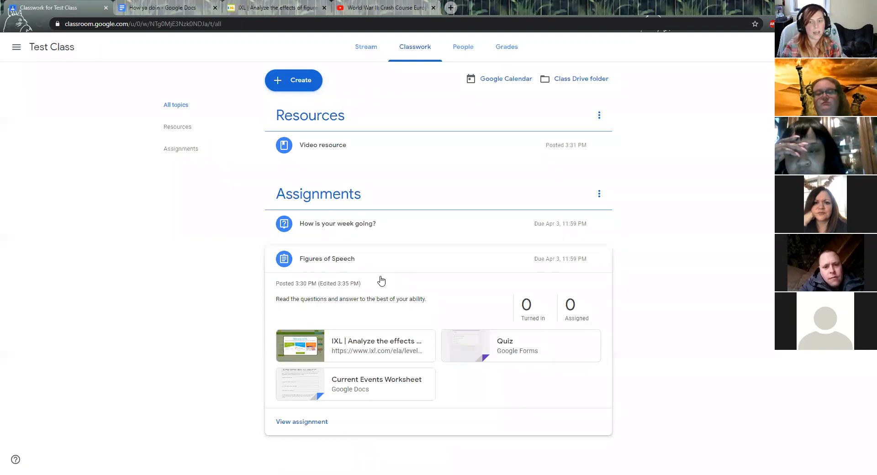
pyautogui.click(307, 83)
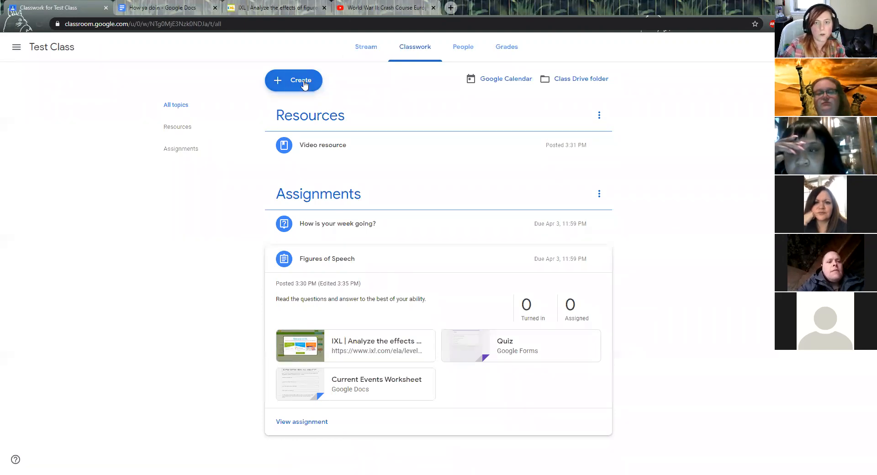
pyautogui.click(313, 105)
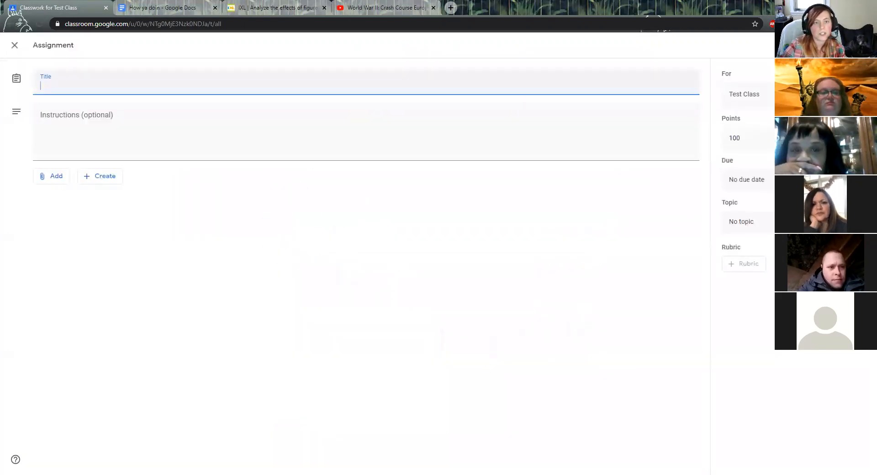
# Step: Attach a new blank Google Docs document to the assignment and set it to "Make a copy for each student"
pyautogui.click(97, 178)
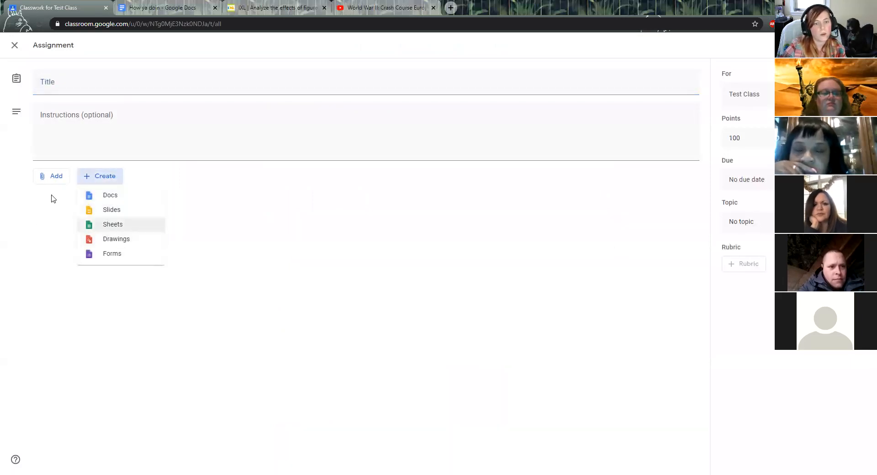
pyautogui.click(122, 197)
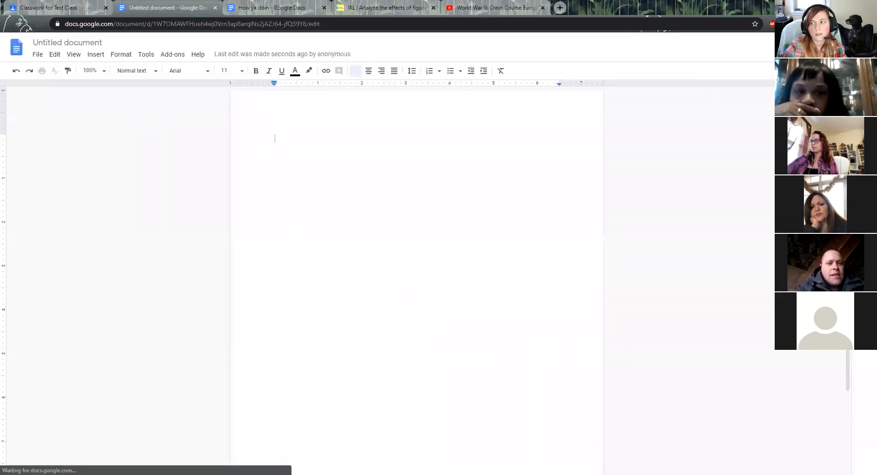
pyautogui.click(215, 8)
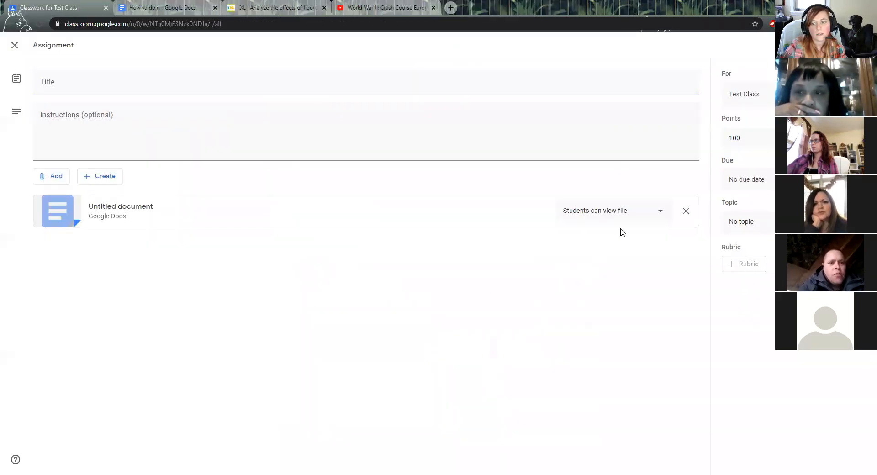
pyautogui.click(633, 215)
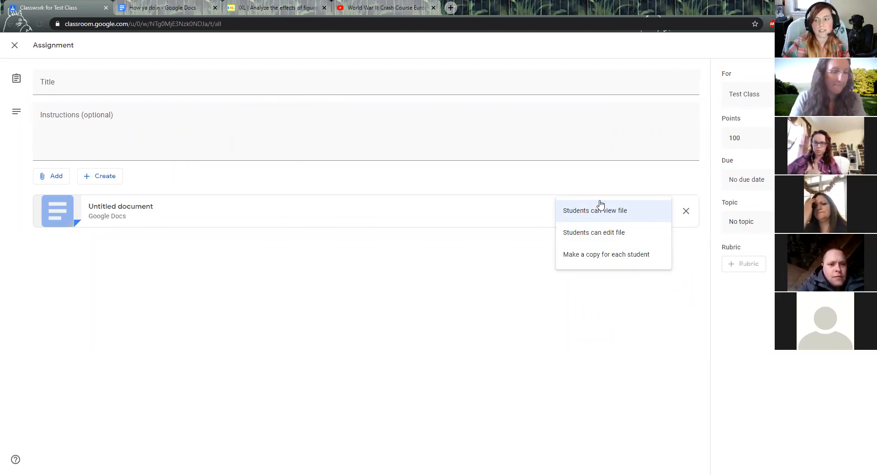
pyautogui.click(601, 259)
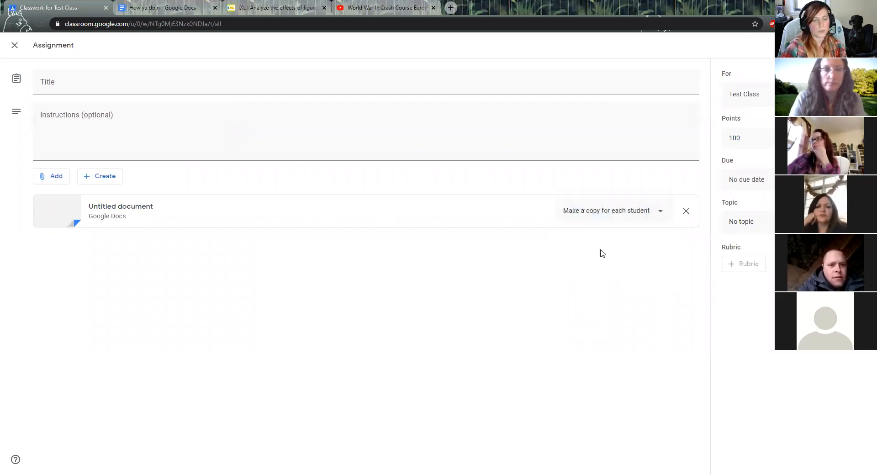